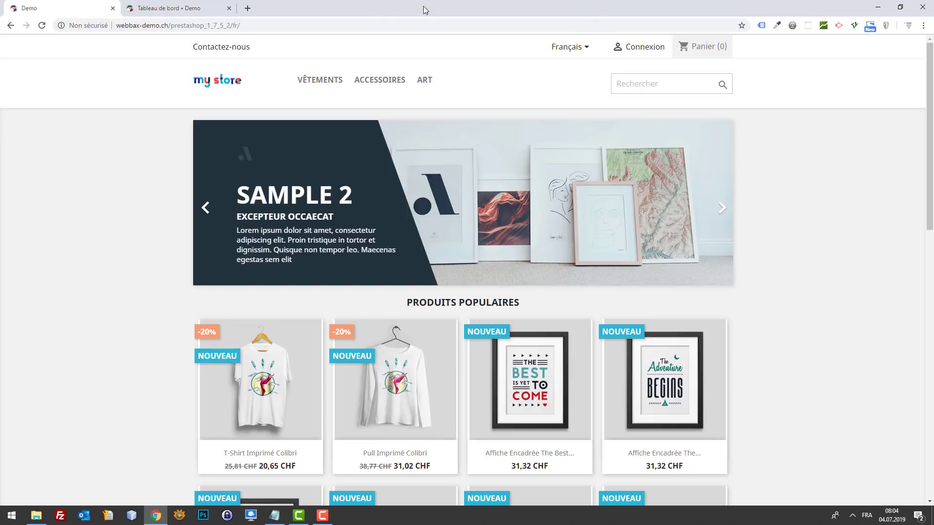
- Open a private browsing window and search Google for "facebook comment"
click(924, 26)
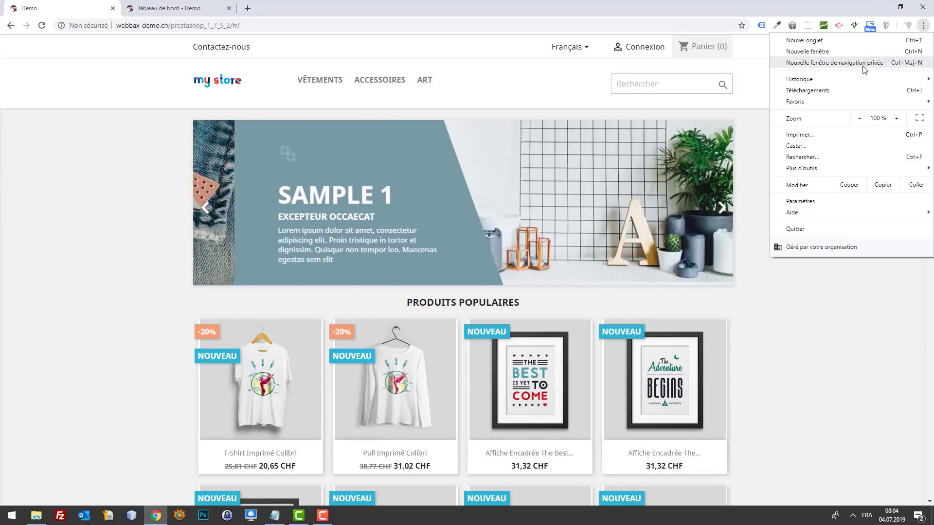
click(864, 63)
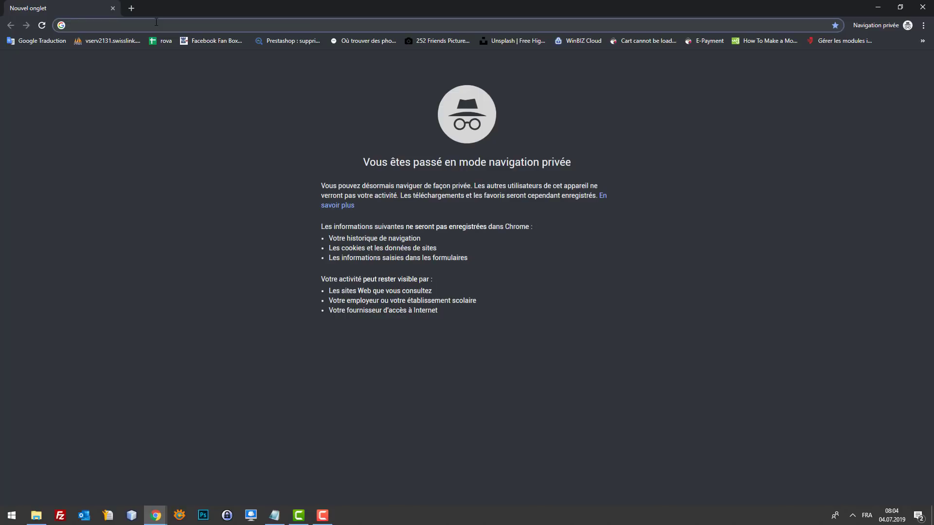
text(faceb)
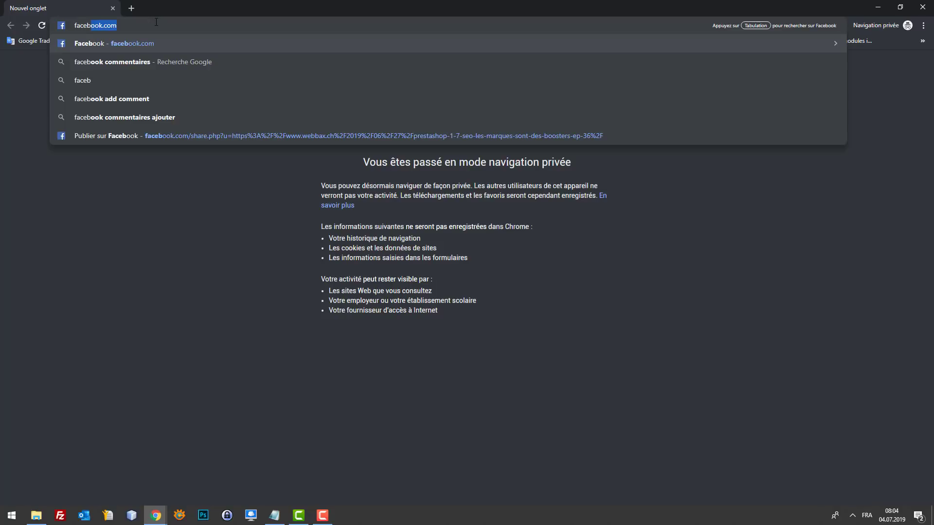
text(ook commenta)
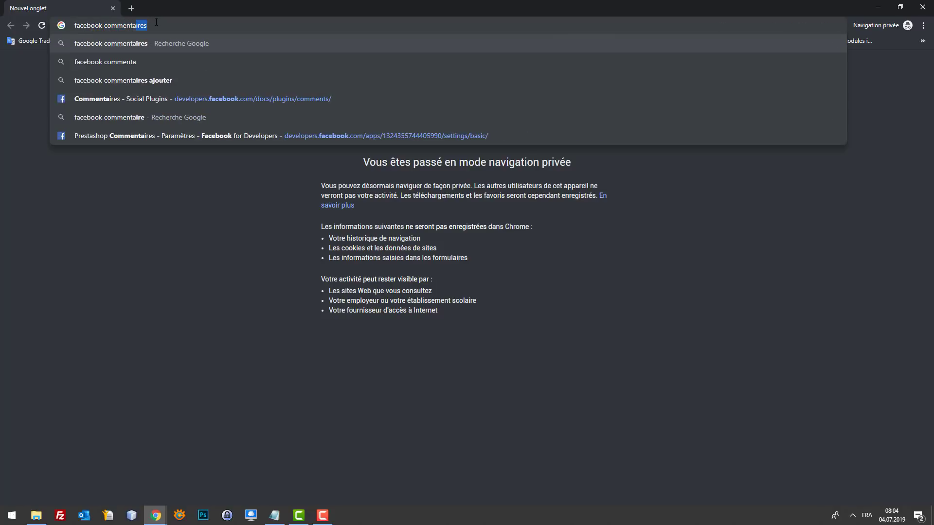
key(Delete)
key(Return)
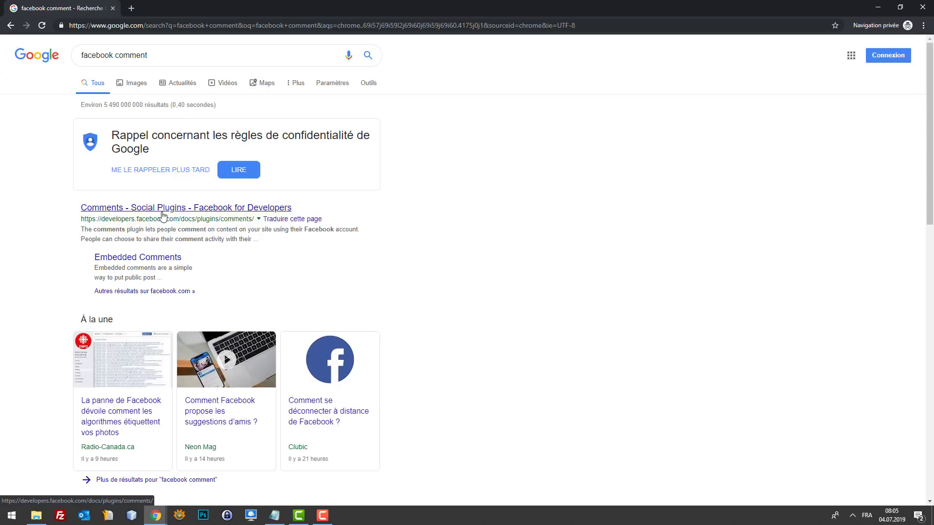
- Open the Comments social plugin documentation on Facebook for Developers and switch it to French
click(162, 216)
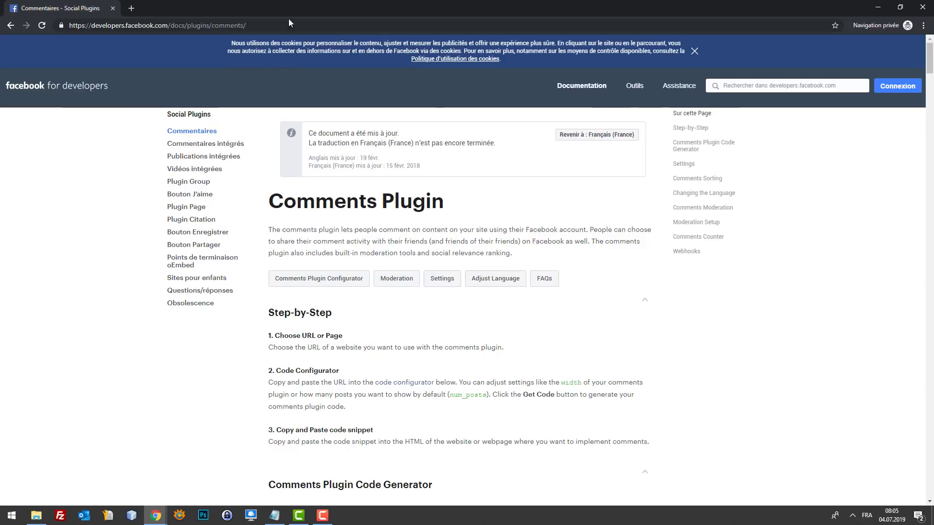
scroll(699, 214, down, 3)
scroll(699, 214, up, 3)
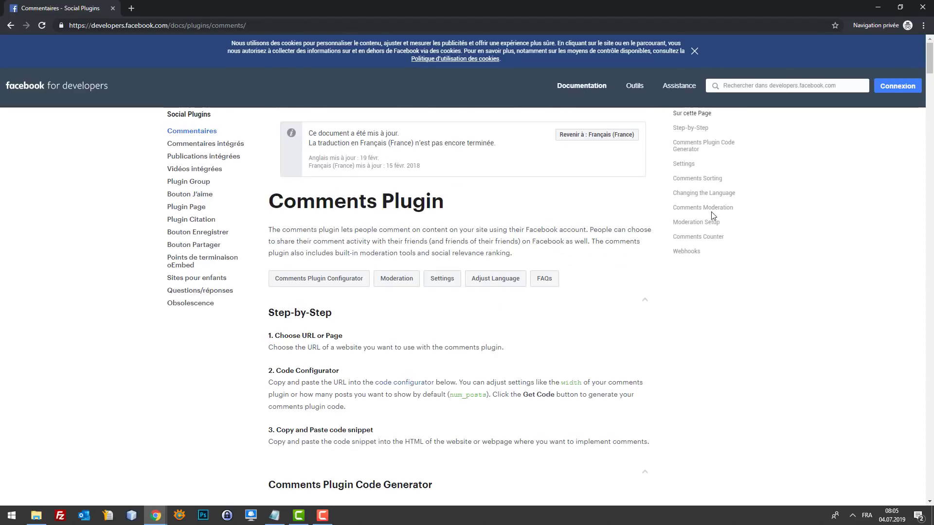
click(576, 142)
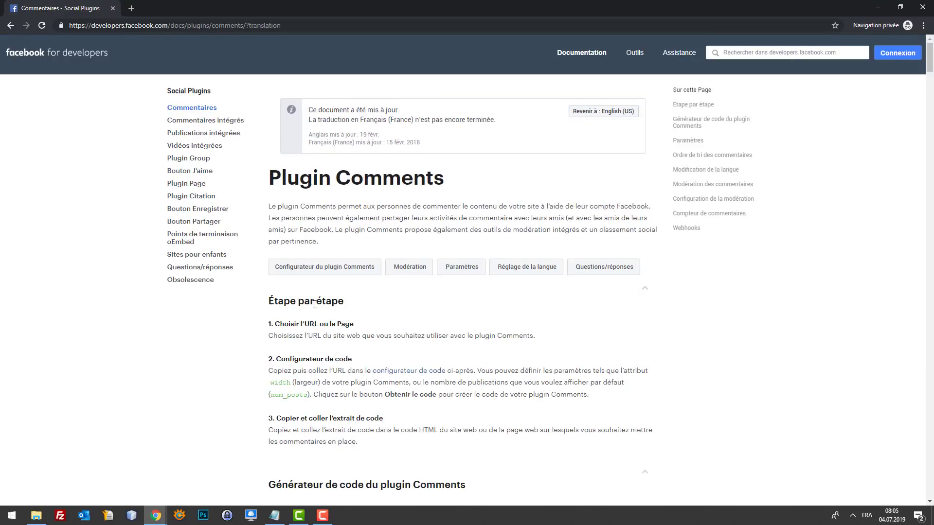
scroll(318, 259, down, 4)
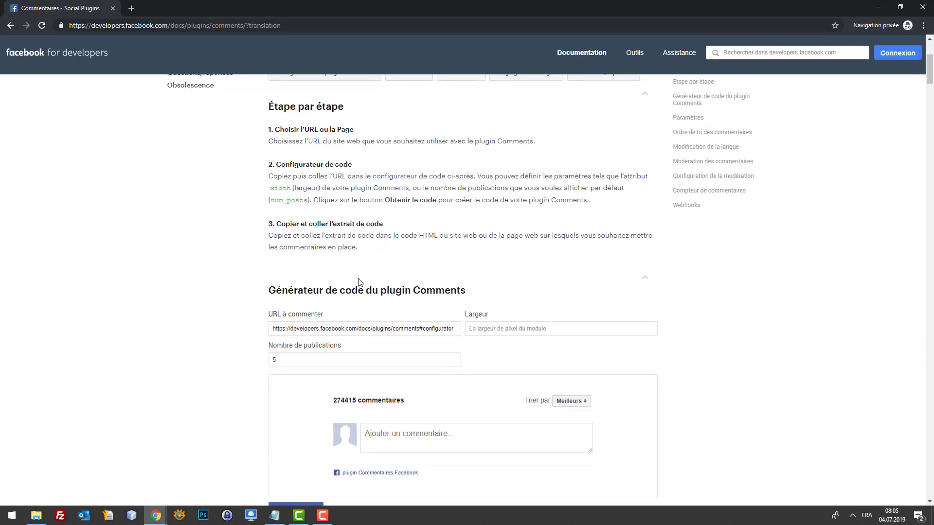
scroll(470, 278, down, 3)
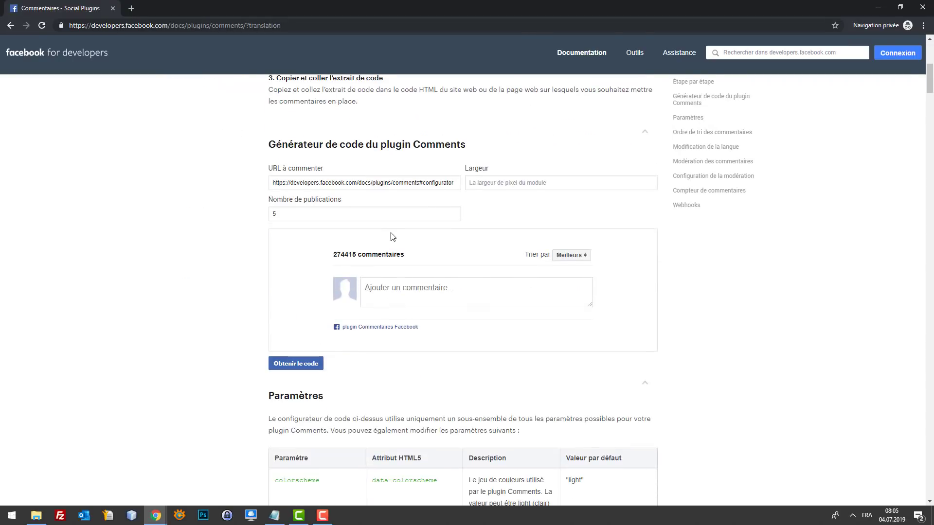
double_click(266, 5)
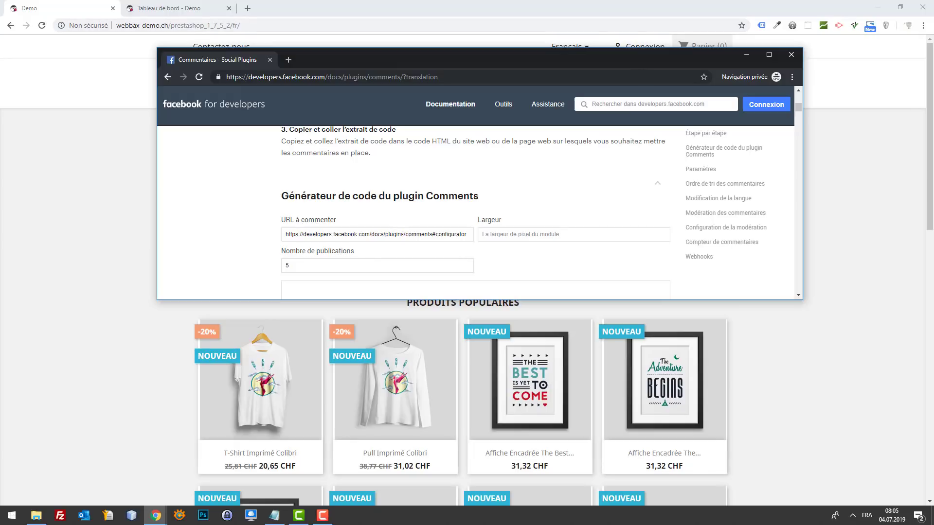
double_click(383, 52)
scroll(719, 254, up, 3)
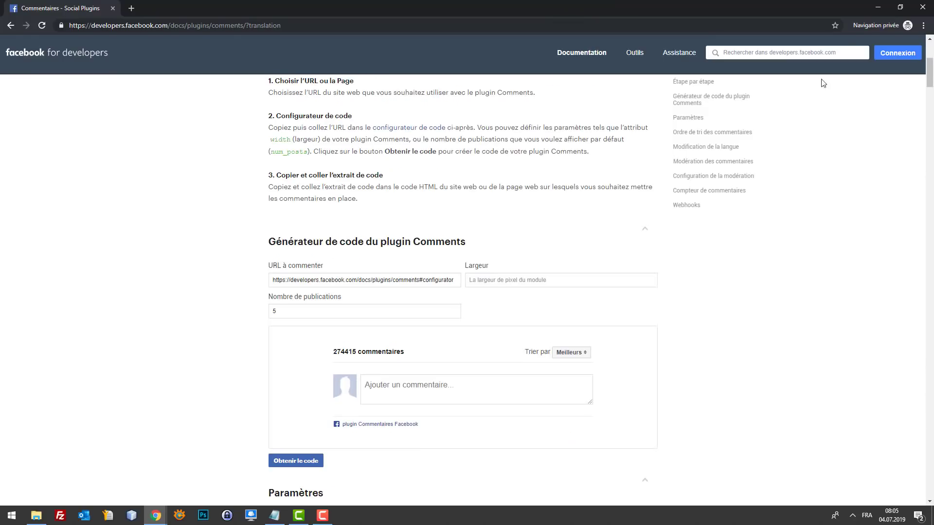
- Return to the PrestaShop back office and start adding a CMS content page in the Accueil category
click(878, 6)
click(165, 8)
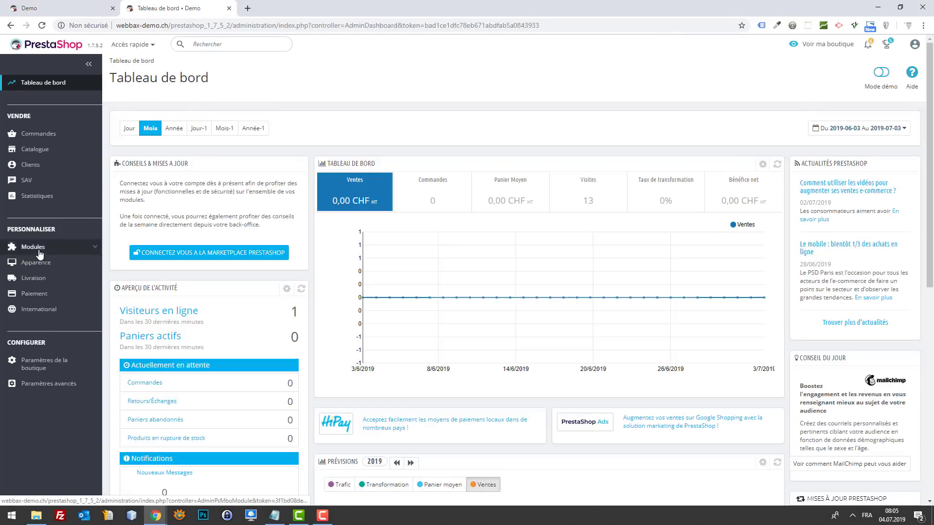
mouse_move(54, 369)
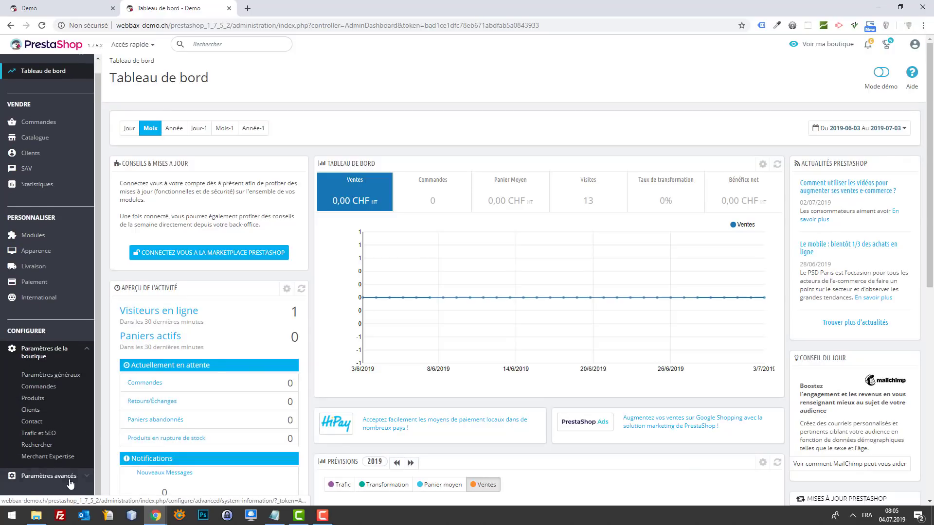
mouse_move(67, 476)
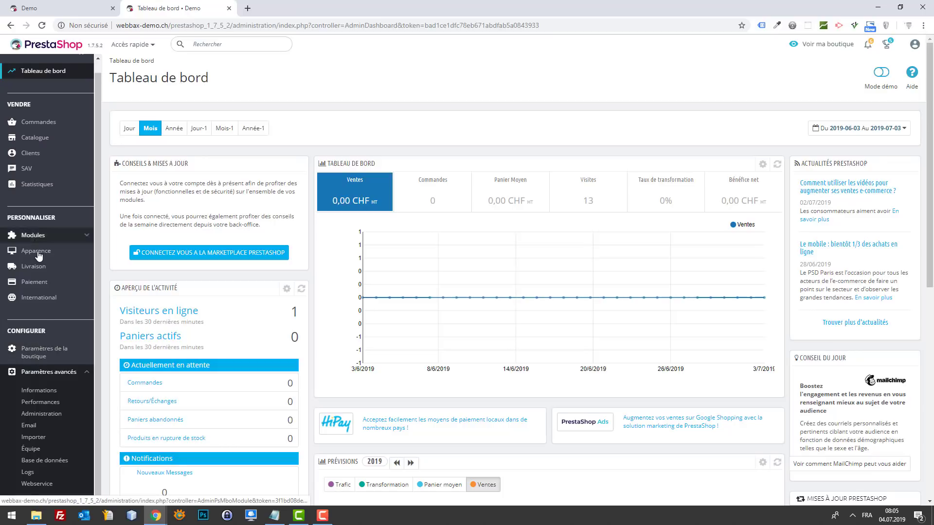
mouse_move(36, 232)
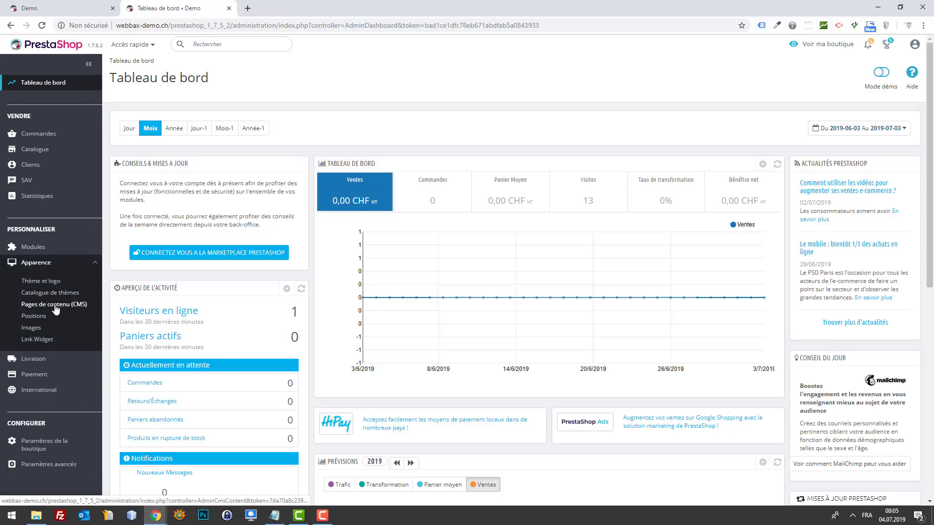
click(55, 307)
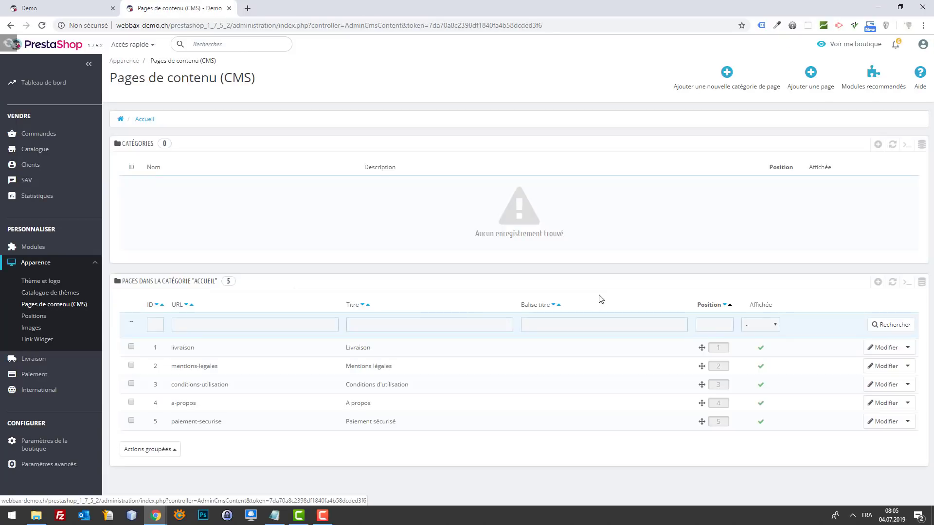
click(877, 282)
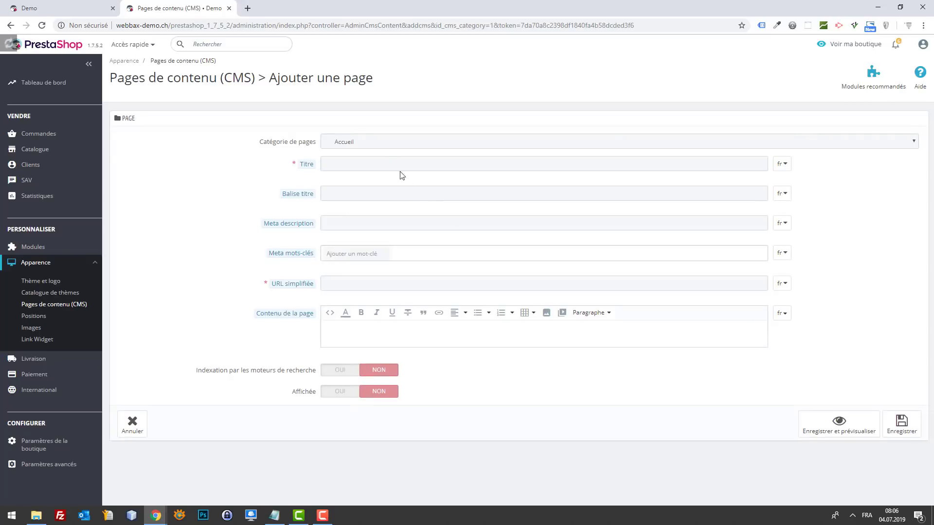
- Title the page Témoignages, leave search-engine indexing at Non, set Affichée to Oui, and save it with a preview
click(378, 160)
text(Tm)
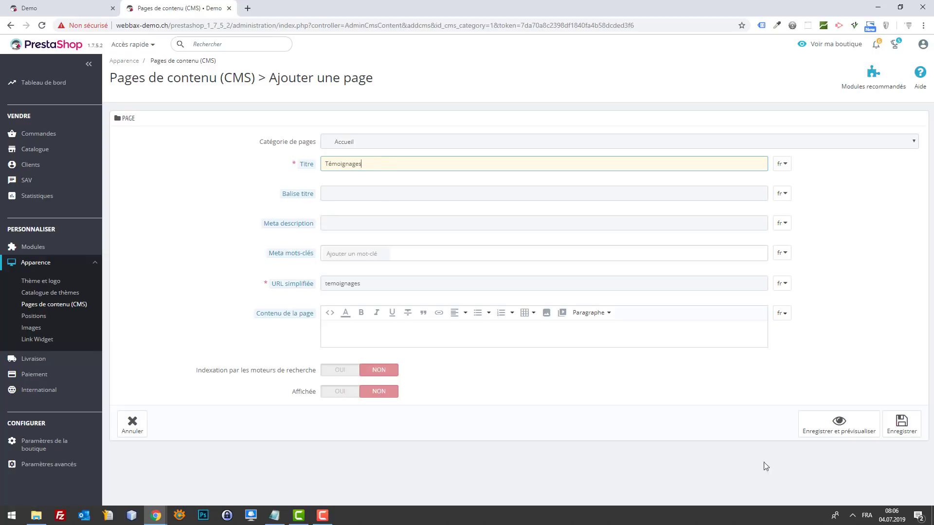
click(327, 371)
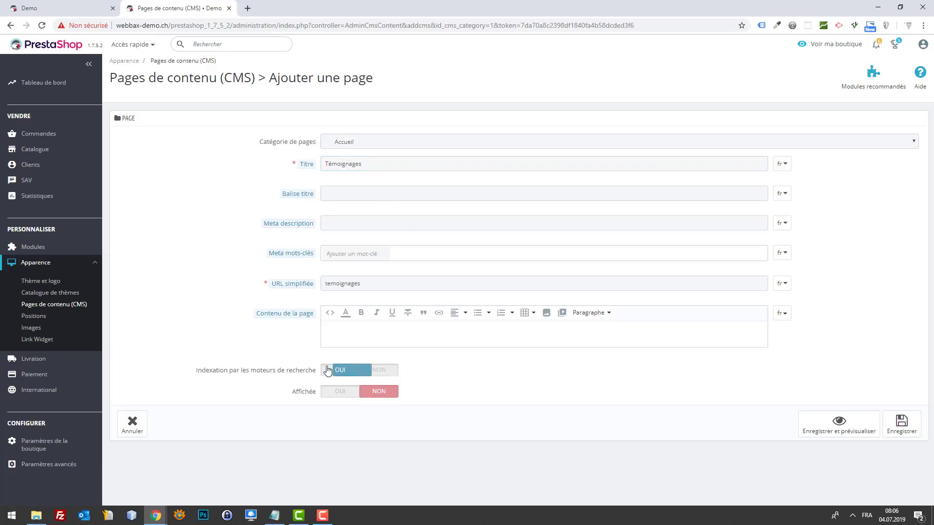
click(366, 372)
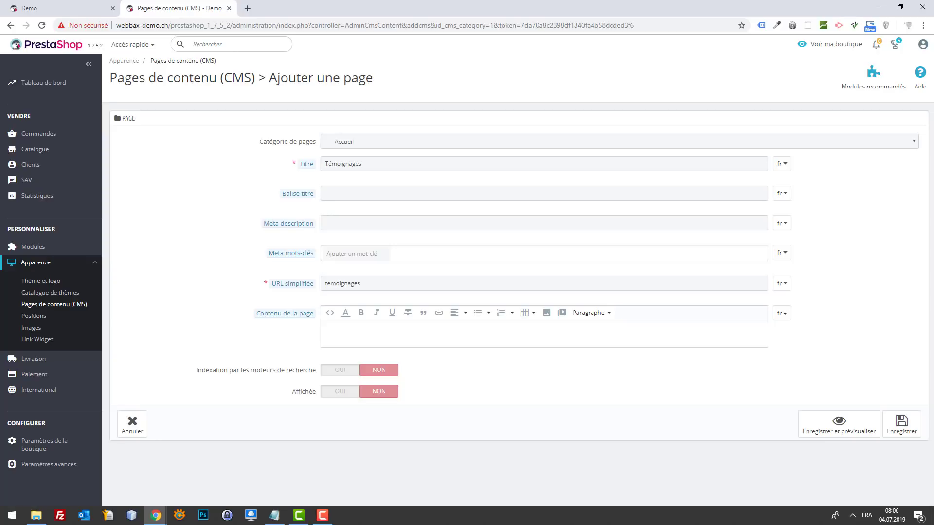
click(341, 393)
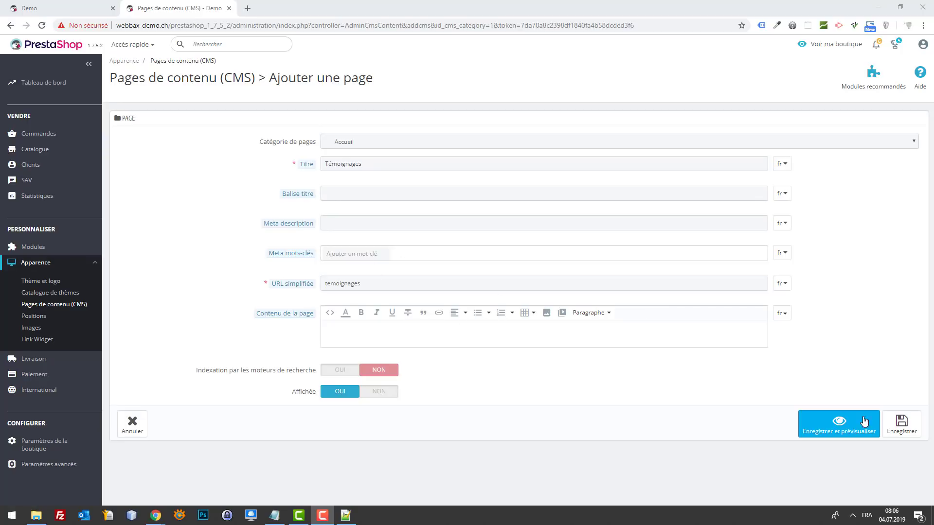
click(846, 412)
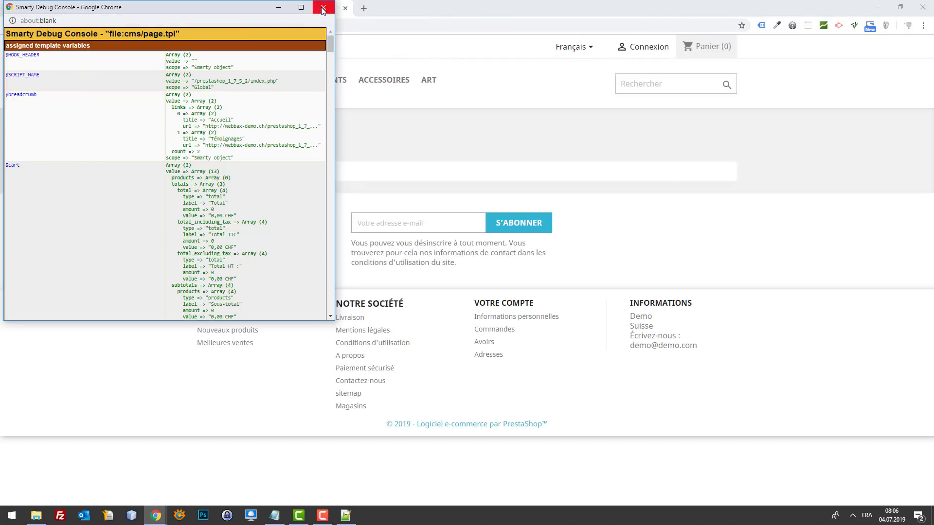
- Close the Smarty debug console and copy the web address of the previewed Témoignages page
drag(311, 0, 306, 33)
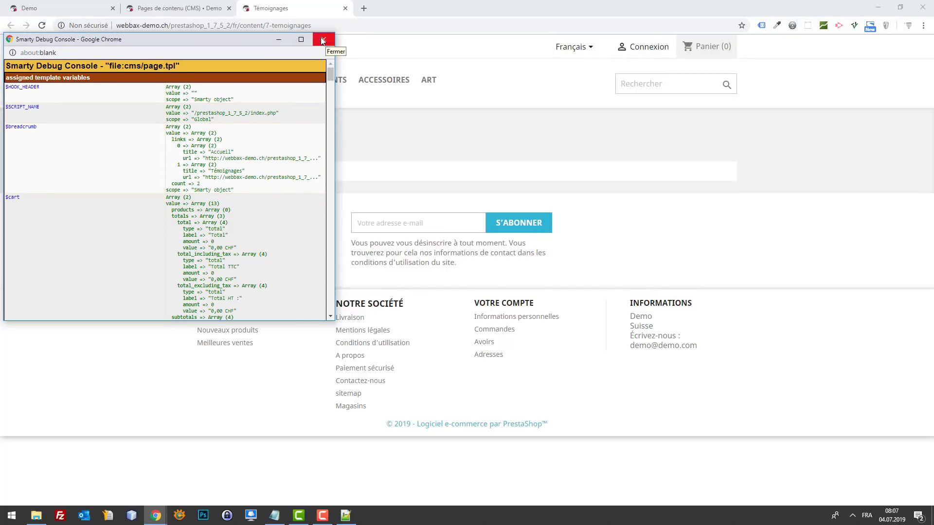
click(322, 39)
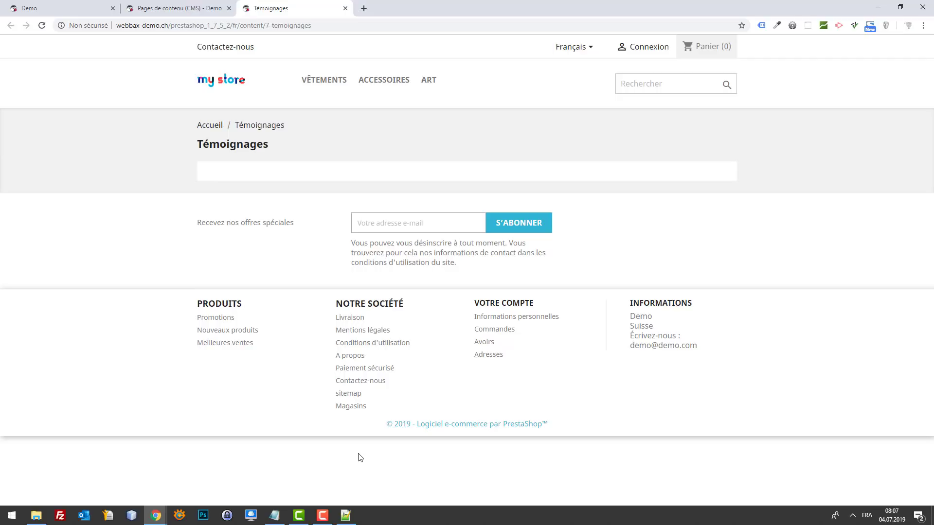
click(165, 26)
click(164, 25)
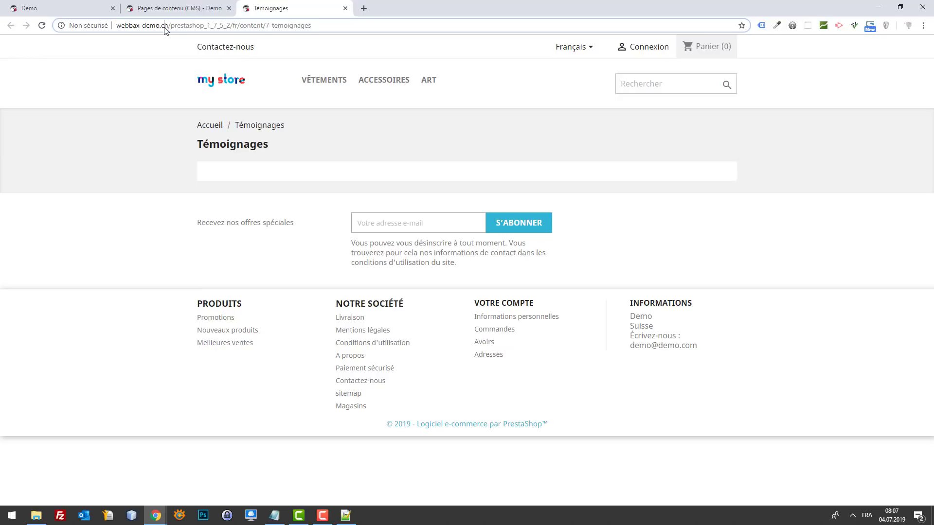
triple_click(165, 25)
key(ctrl+c)
- Switch back to the Facebook documentation window and replace the code generator's URL to comment with the copied Témoignages page address
click(78, 6)
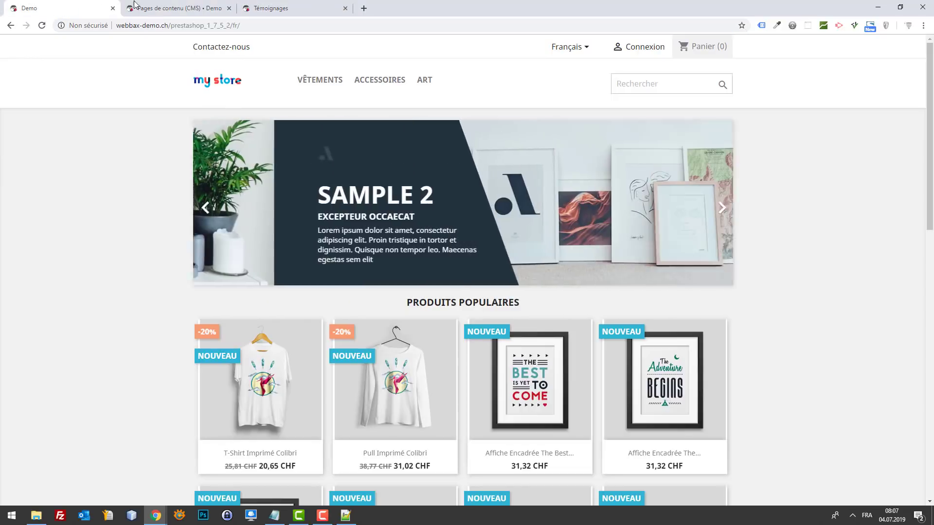
mouse_move(156, 515)
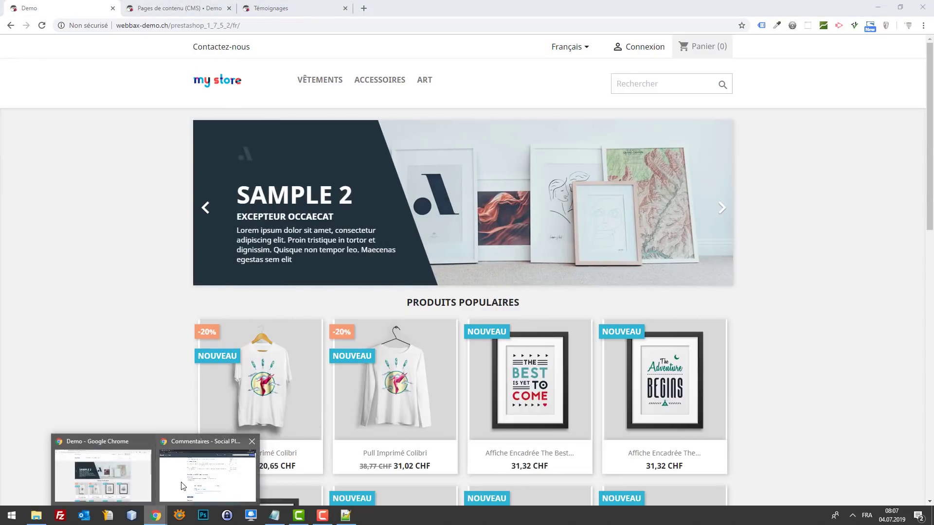
click(183, 486)
triple_click(310, 282)
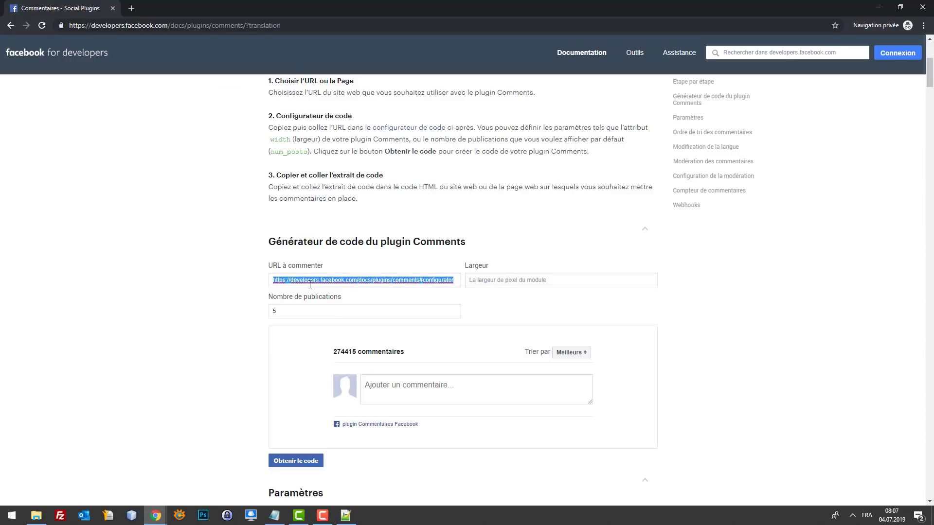
key(ctrl+v)
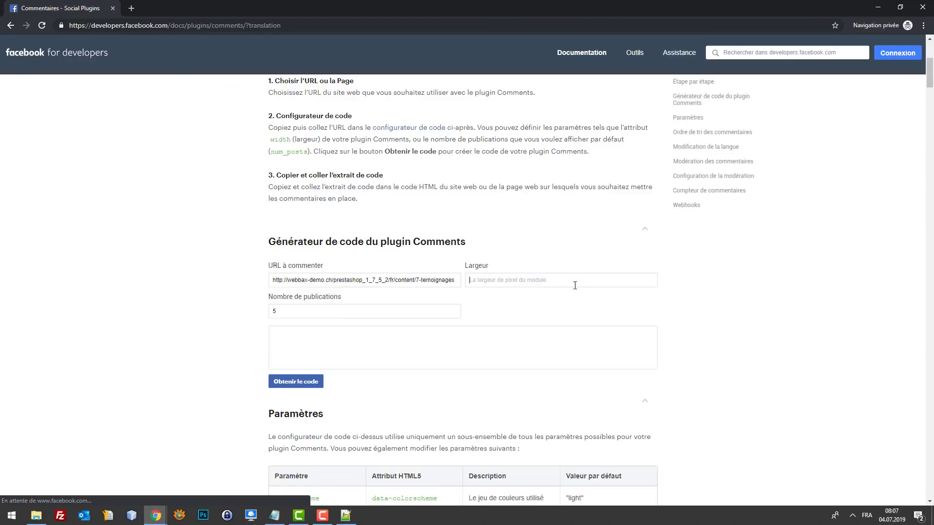
- Set the comments plugin width to 100% and the number of posts to 1000, and request the code
click(588, 284)
text(100)
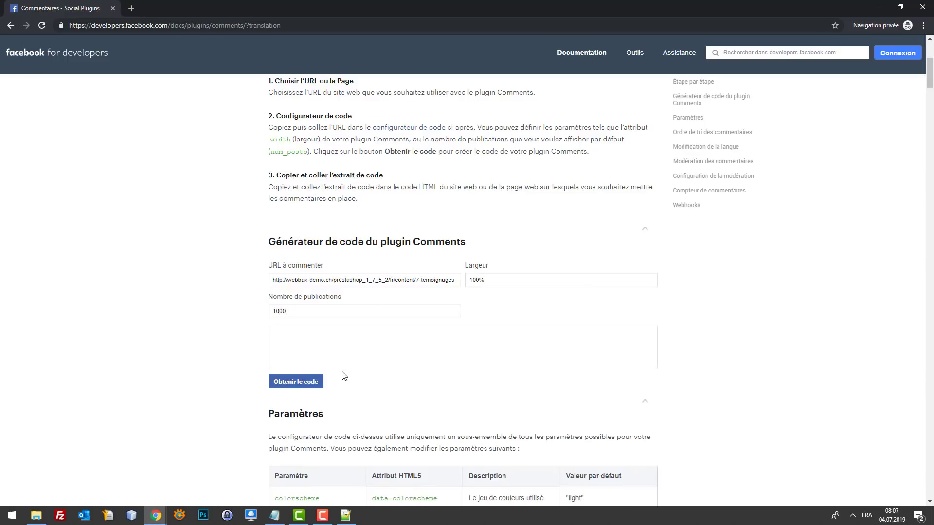
scroll(312, 295, down, 2)
click(298, 284)
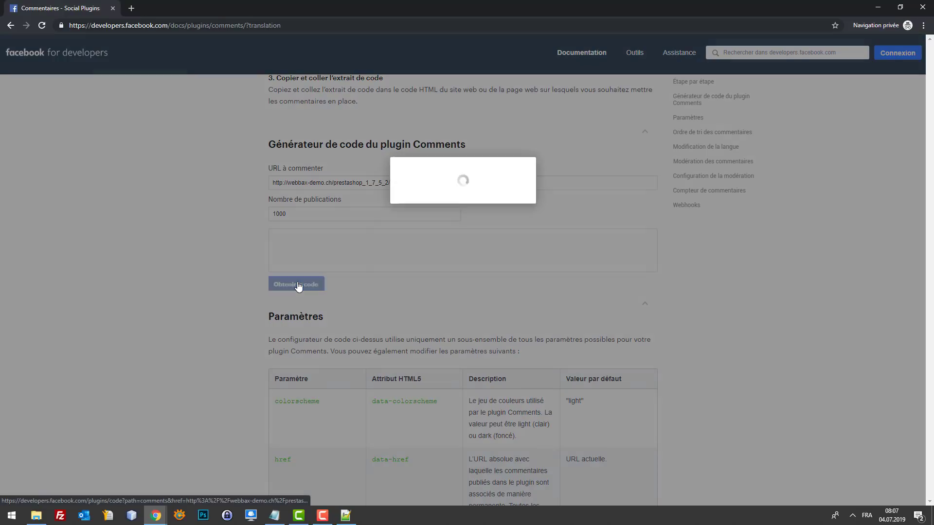
click(194, 220)
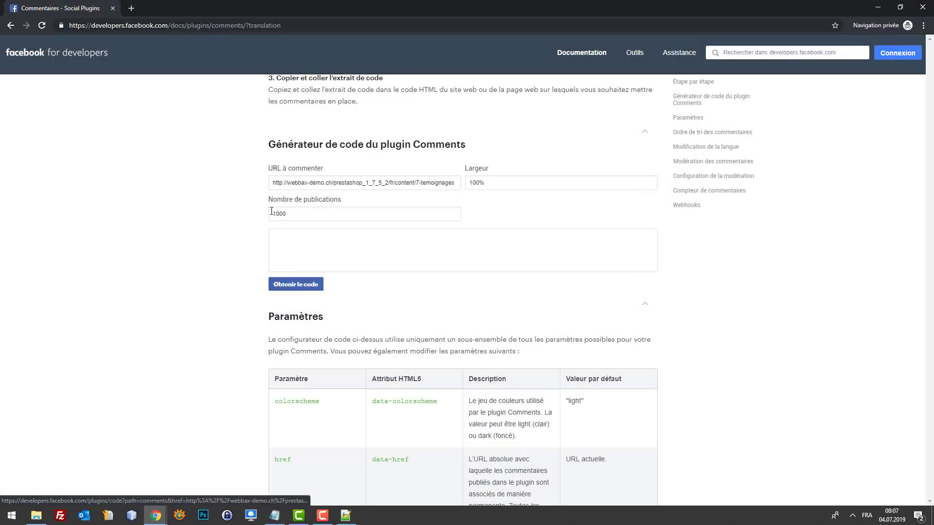
- Try 500 as the number of posts in the Comments plugin code generator, and settle on 100
key(ctrl+a)
text(1)
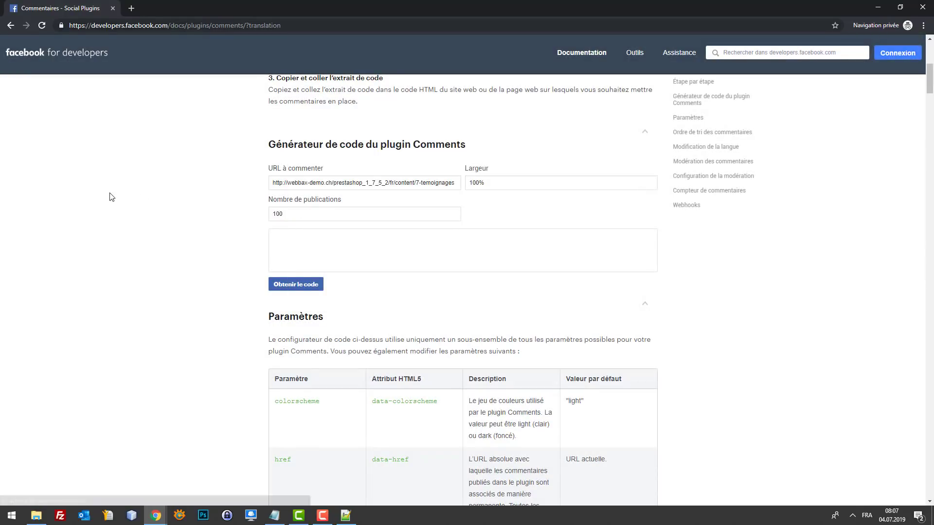
key(ctrl+a)
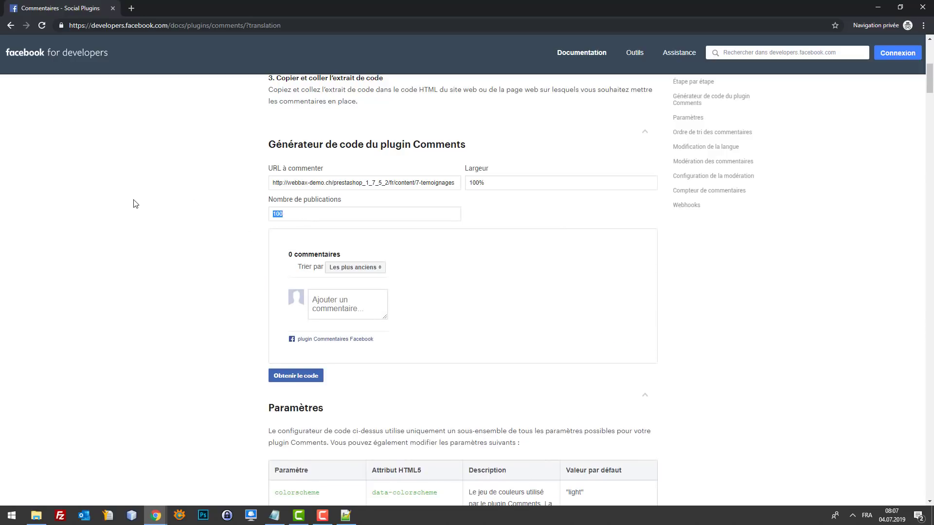
text(500)
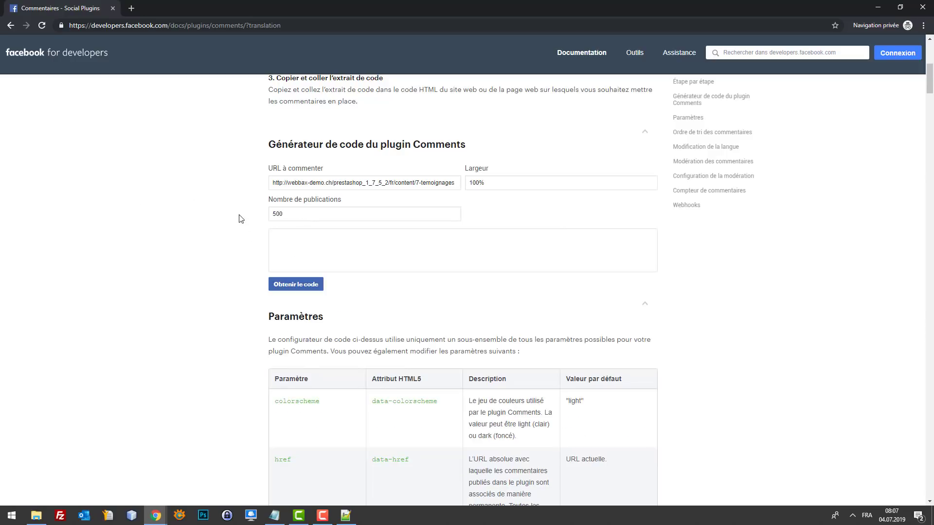
double_click(281, 220)
text(1)
key(BackSpace)
text(2)
drag(284, 214, 254, 212)
text(150)
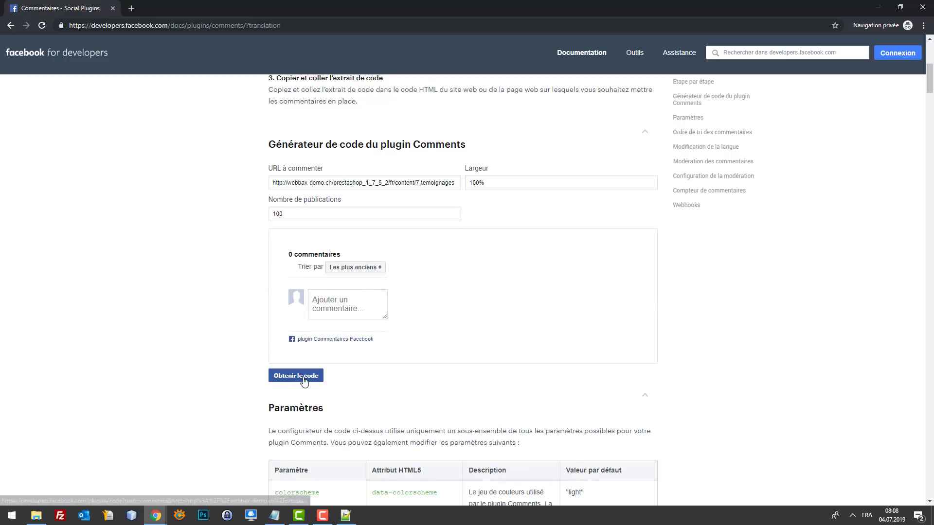
- Clear the Comments plugin's width value and request the code
scroll(312, 370, down, 3)
scroll(314, 217, up, 3)
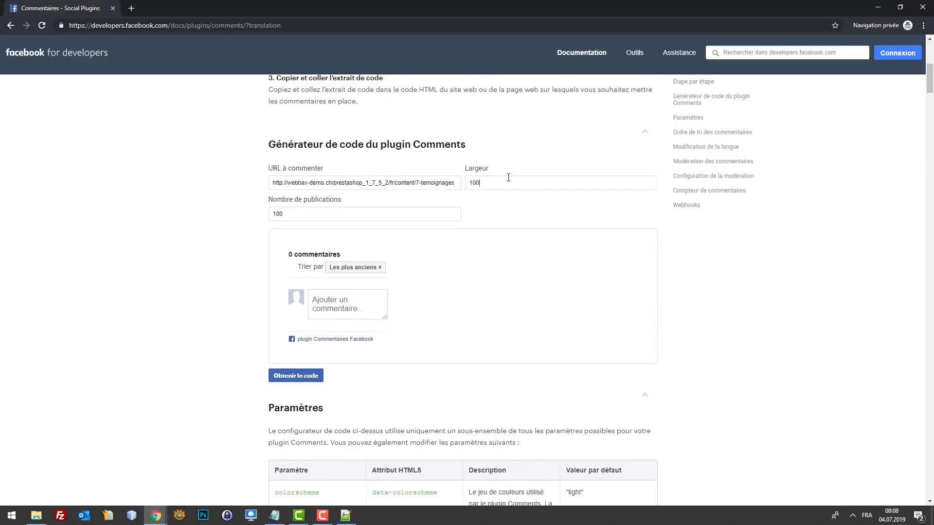
key(BackSpace)
double_click(411, 211)
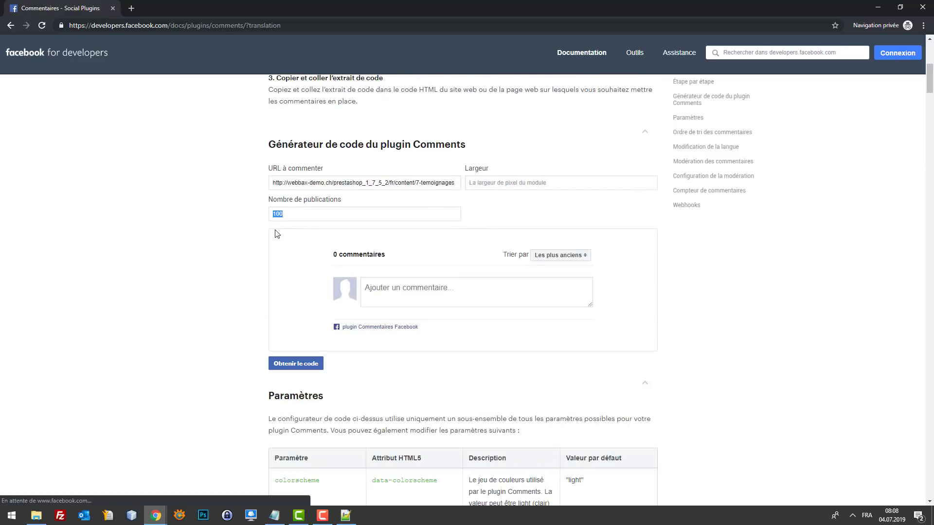
click(531, 188)
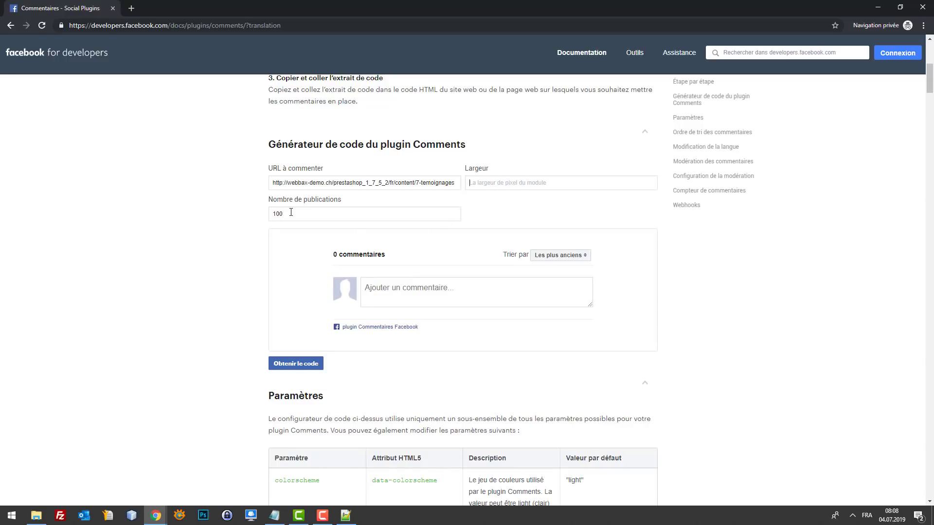
click(306, 363)
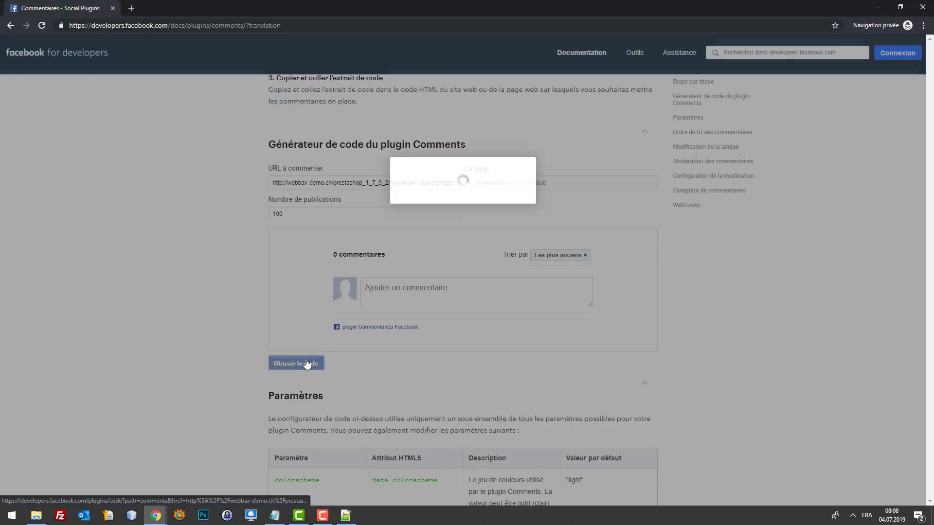
- Examine the generated JavaScript SDK snippet and the comments placement snippet
drag(609, 224, 291, 195)
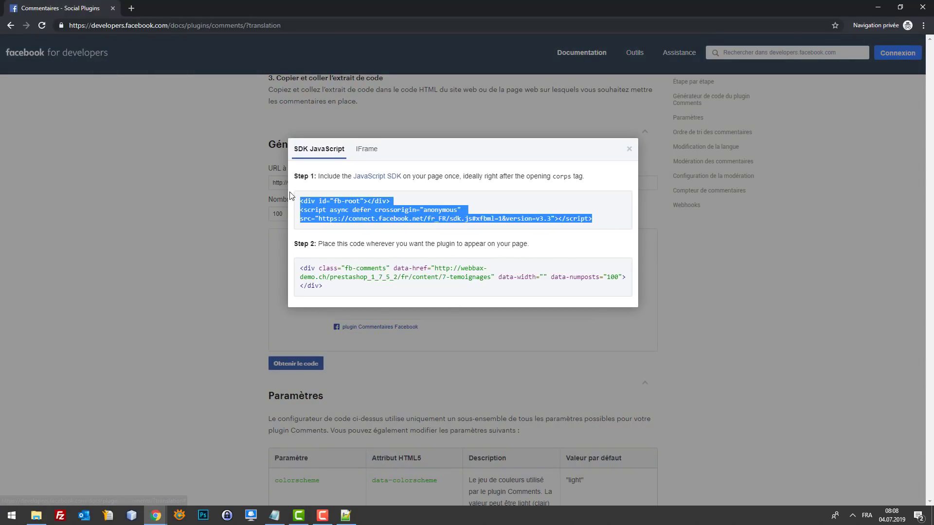
drag(464, 292, 303, 276)
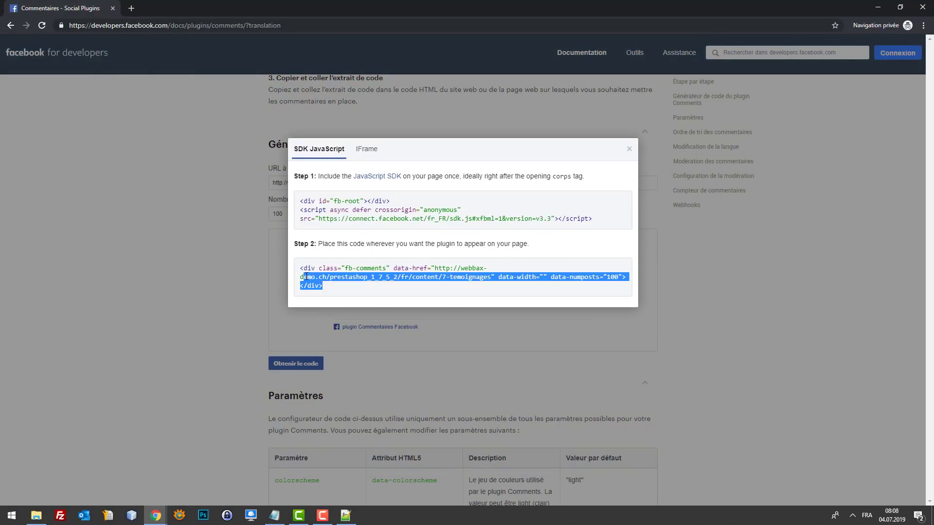
click(361, 291)
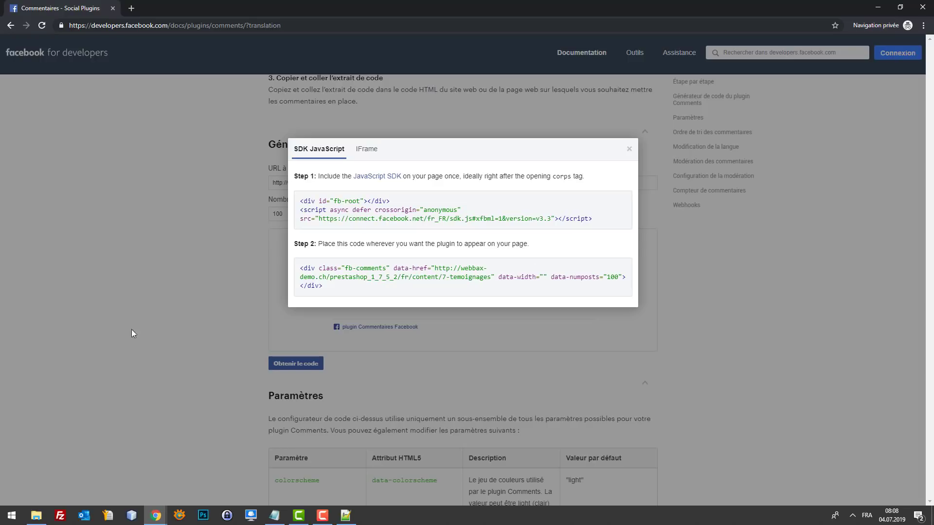
- Switch to Notepad++ and open page.tpl from themes/classic/templates/cms in the prestashop_1_7_5_2 folder on the FTP server
click(345, 516)
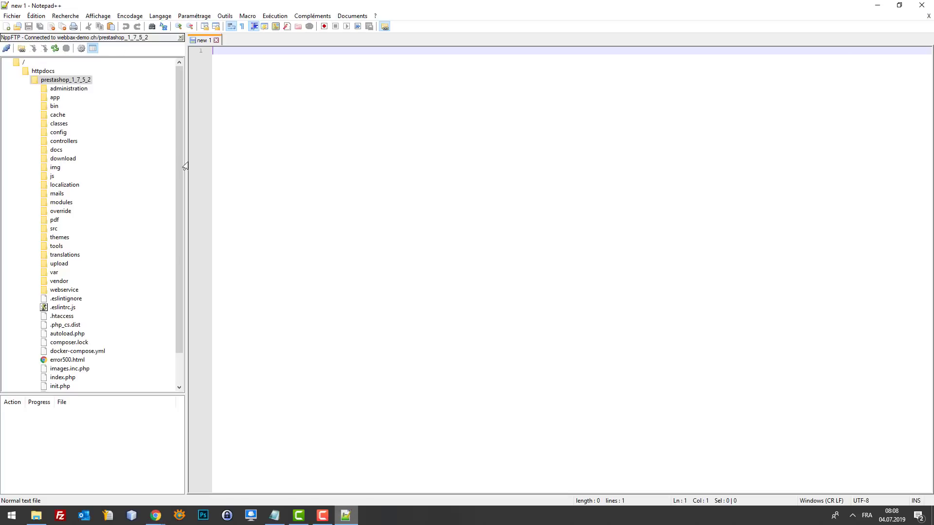
click(34, 239)
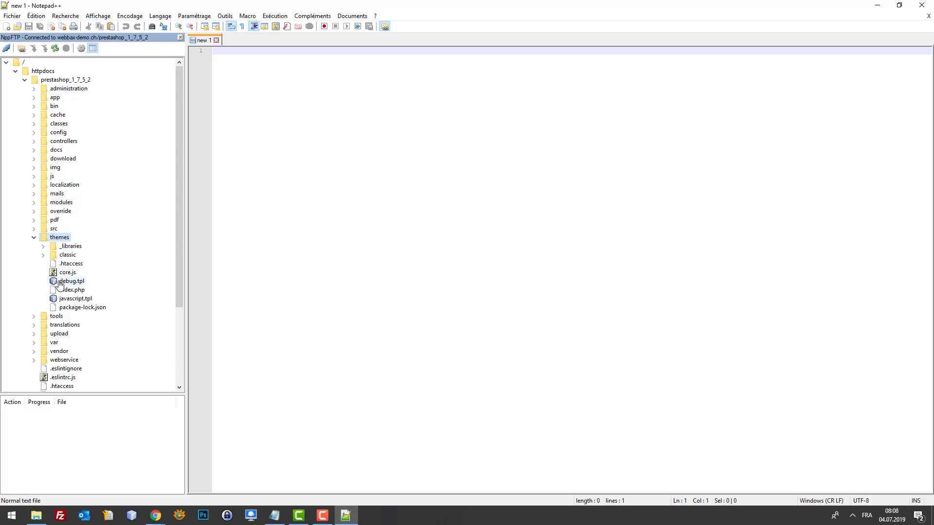
click(43, 255)
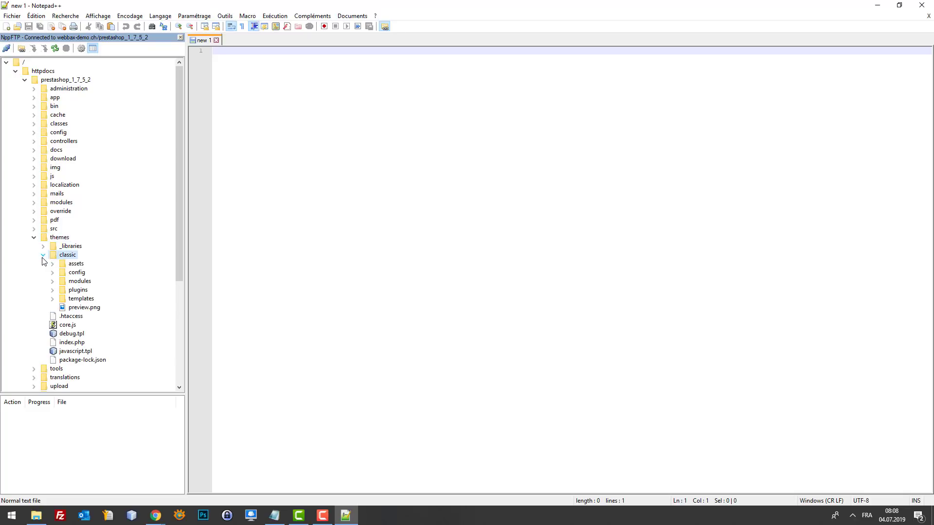
click(52, 300)
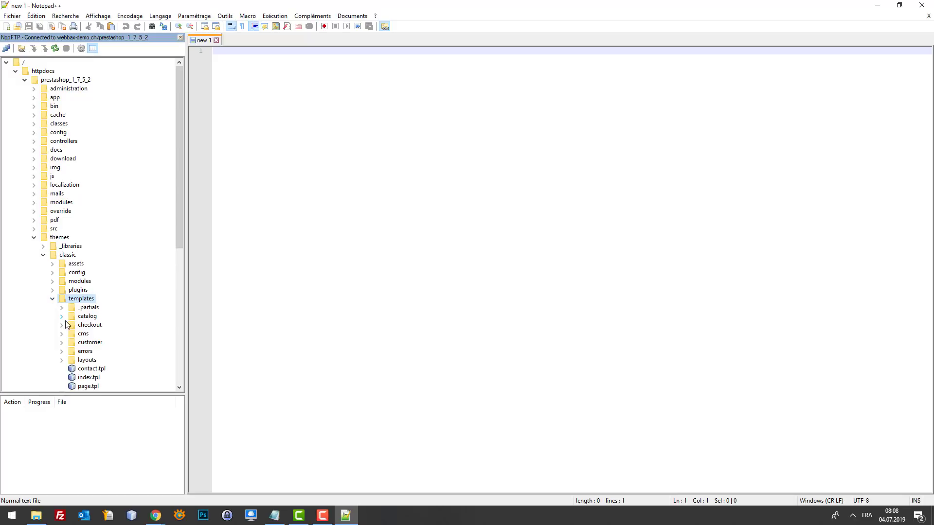
scroll(64, 313, down, 1)
click(63, 309)
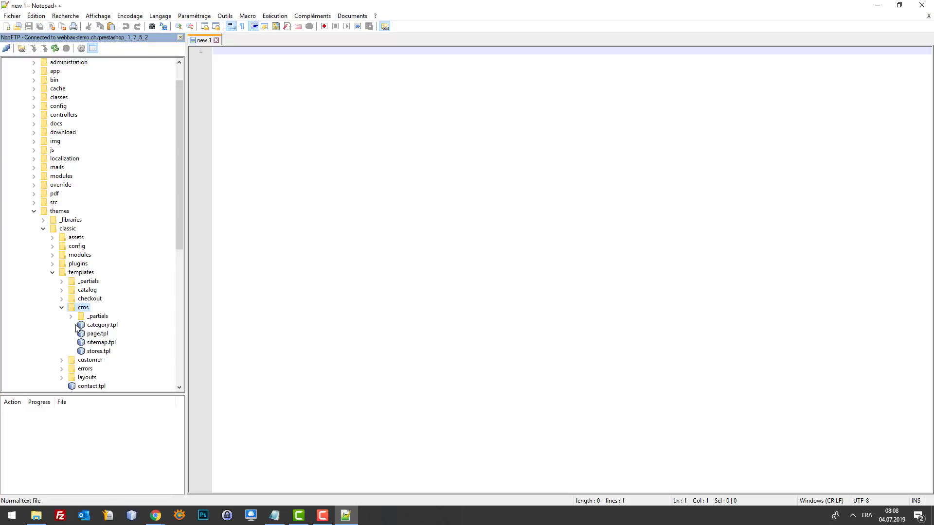
double_click(103, 335)
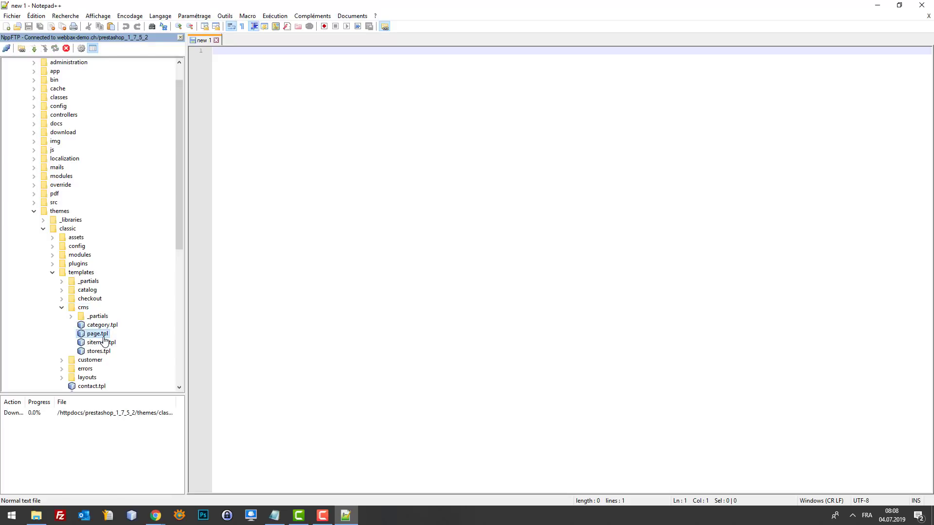
click(356, 253)
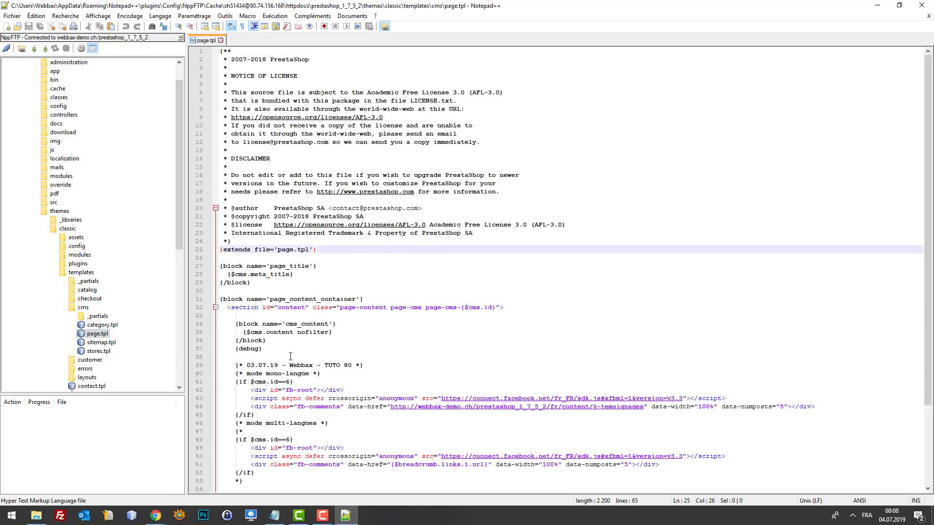
- Delete the {debug} line below the cms_content block in page.tpl and save the file
drag(289, 348, 188, 351)
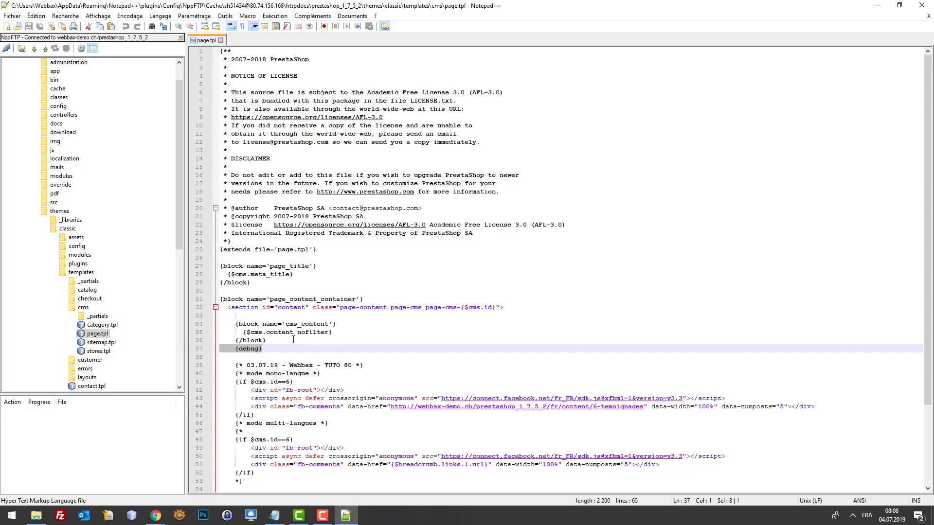
key(BackSpace)
key(BackSpace)
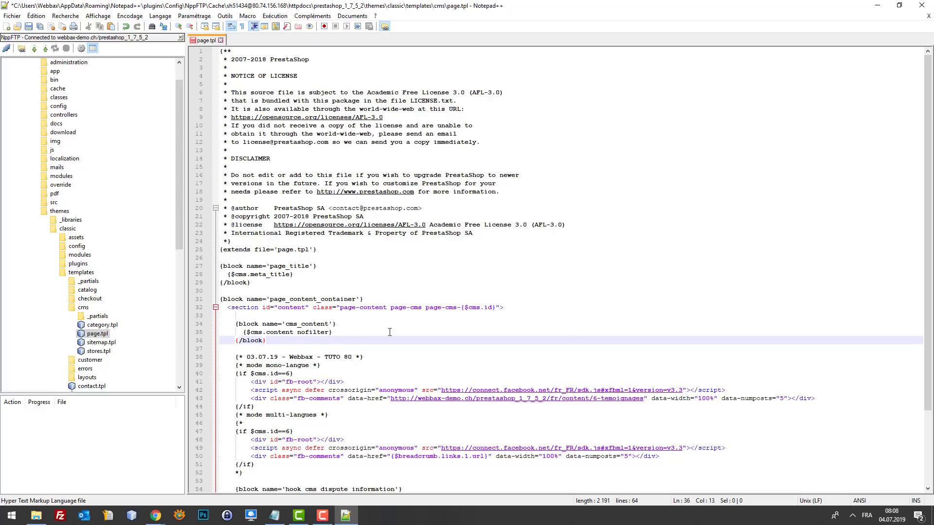
key(ctrl+s)
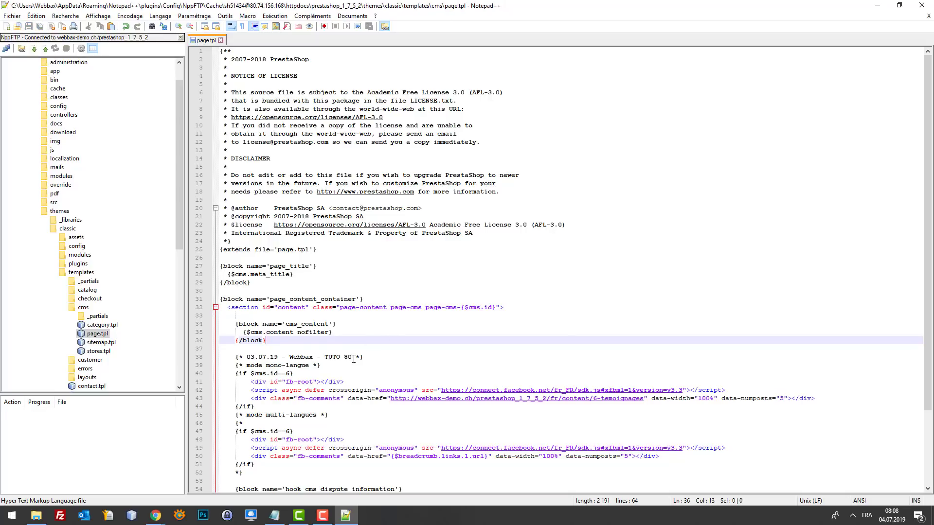
- Delete the commented TUTO 80 section with the mono-language and multi-language Facebook comments code, and save page.tpl
scroll(294, 431, down, 1)
drag(258, 458, 221, 332)
key(Delete)
key(BackSpace)
key(BackSpace)
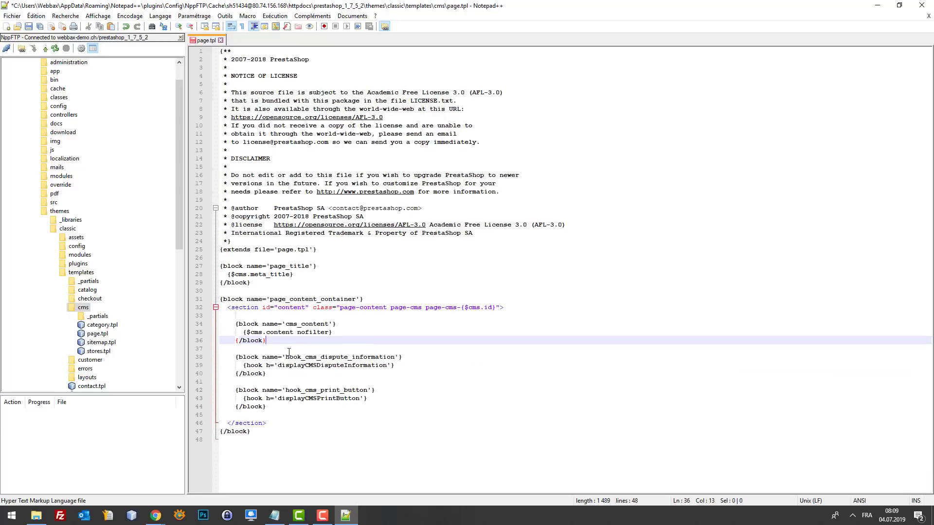
key(ctrl+s)
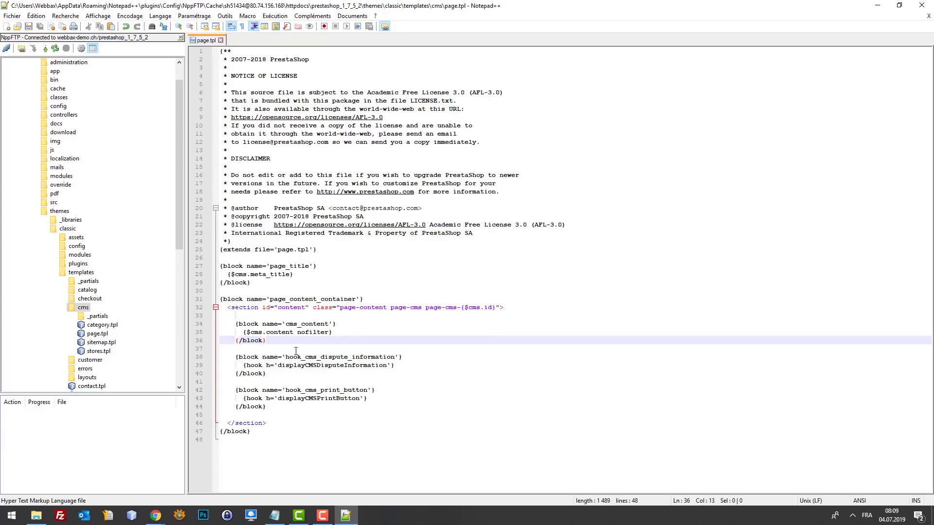
- Add a line reading test between the cms_content and hook_cms_dispute_information blocks, and save page.tpl
key(Return)
key(Return)
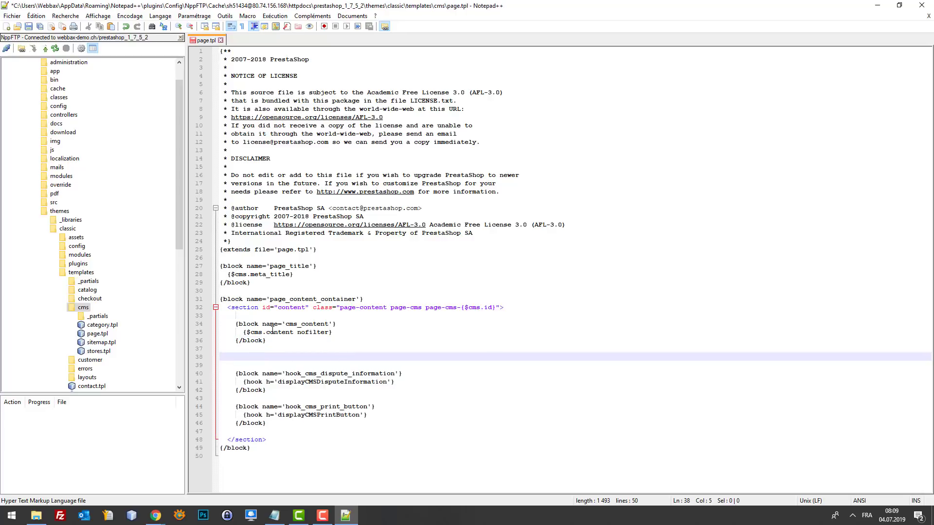
key(ctrl+s)
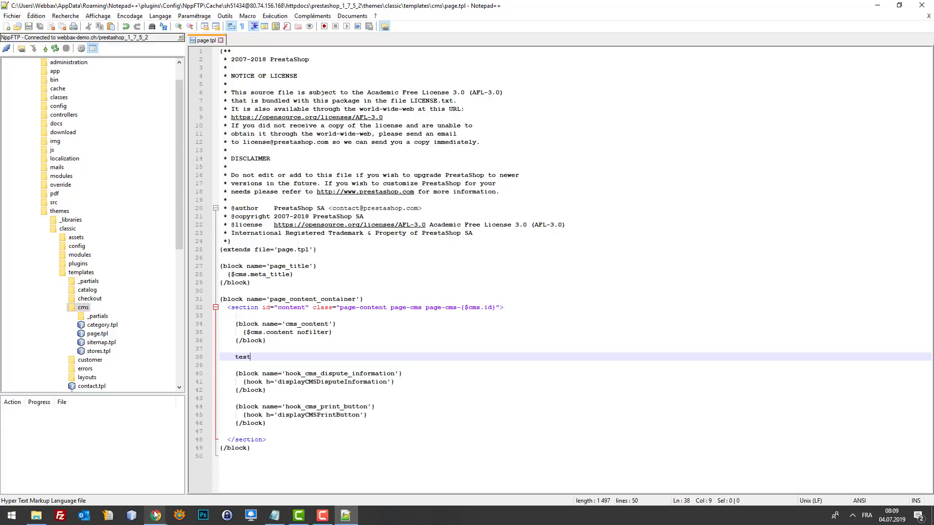
- Switch to the Chrome window with the shop and reload the Témoignages page
mouse_move(156, 515)
click(123, 465)
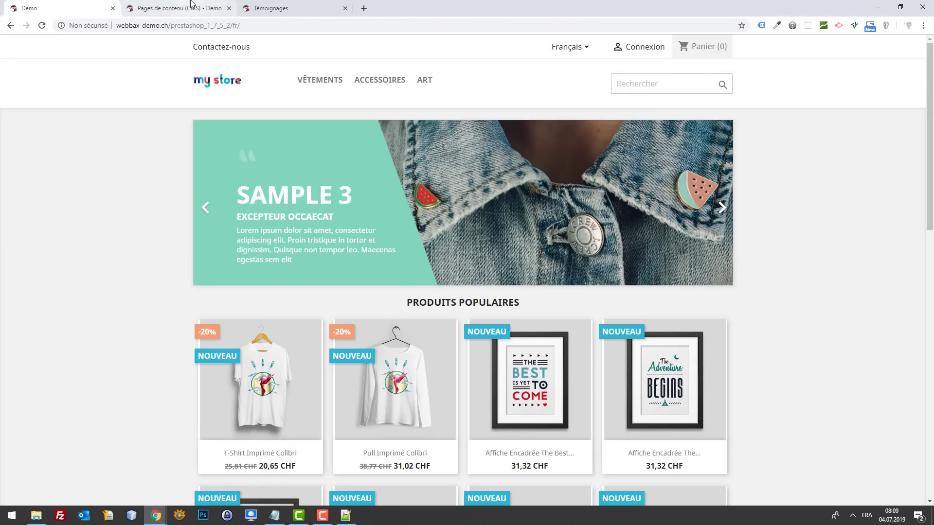
click(178, 7)
click(275, 5)
key(F5)
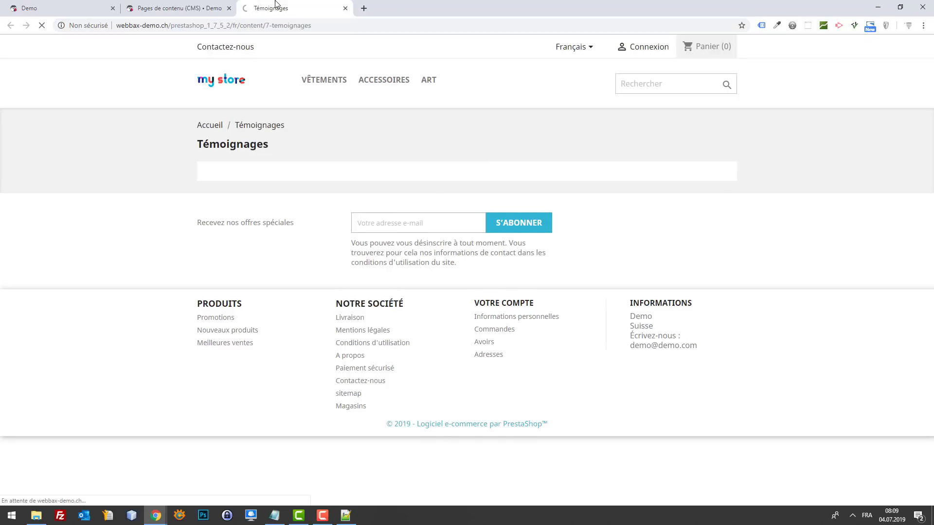
- Enter "Mon intro bla bla..." as the Témoignages page content, save it with a preview, and close the older preview tab
click(193, 4)
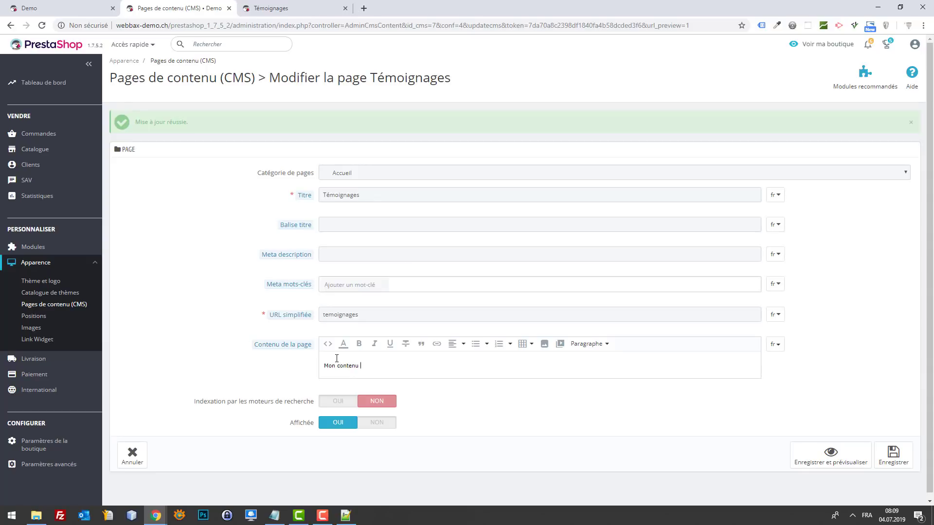
key(ctrl+a)
text(M)
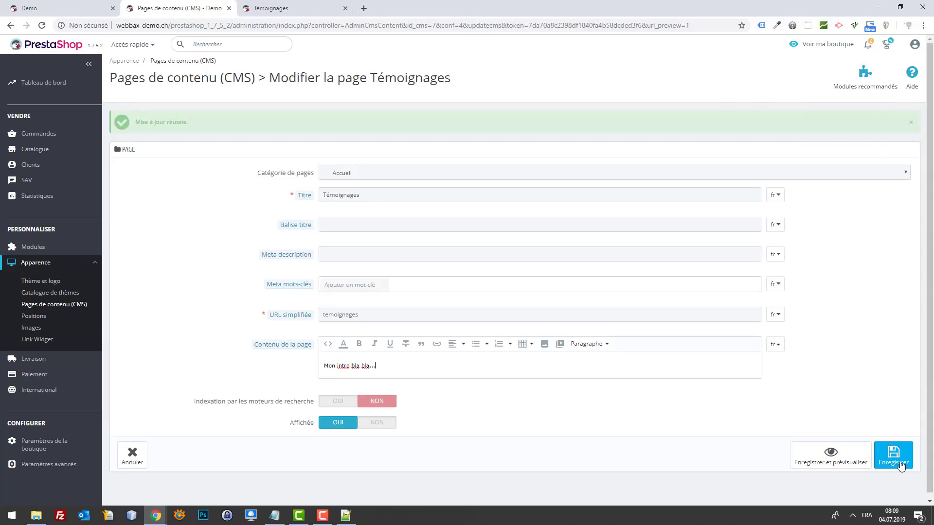
click(831, 456)
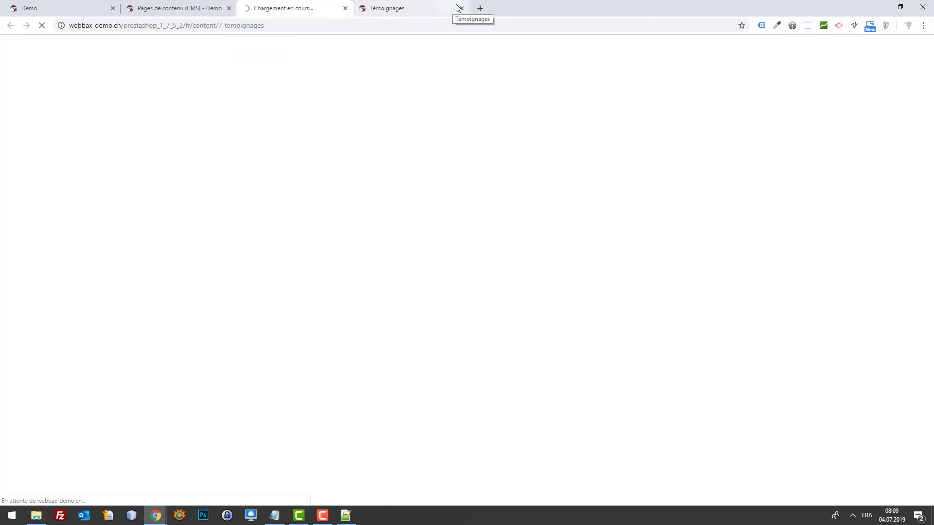
click(459, 8)
click(461, 8)
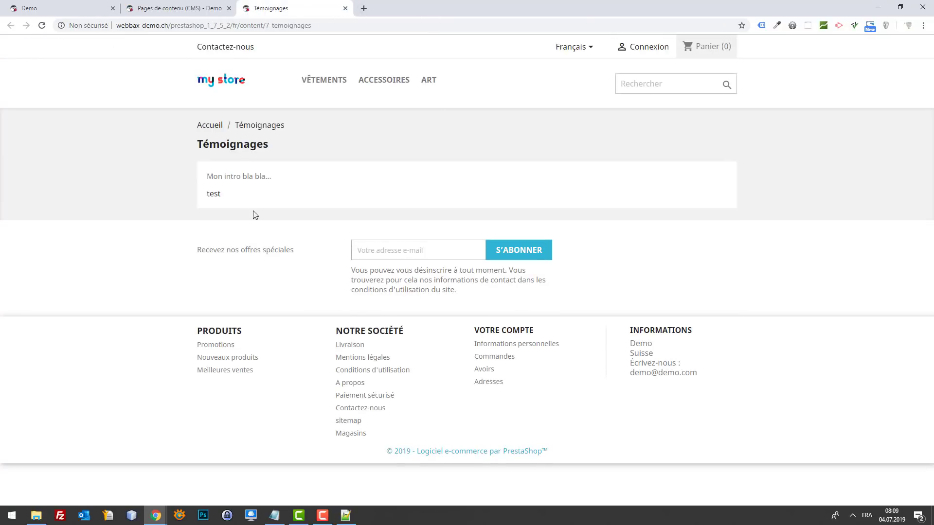
- Check the positions of the intro text and the test line on the previewed Témoignages page
drag(196, 181, 207, 199)
click(267, 180)
click(216, 198)
- Return to Notepad++ and open the local copy of page.tpl from File Explorer's folder 80 in it
mouse_move(346, 515)
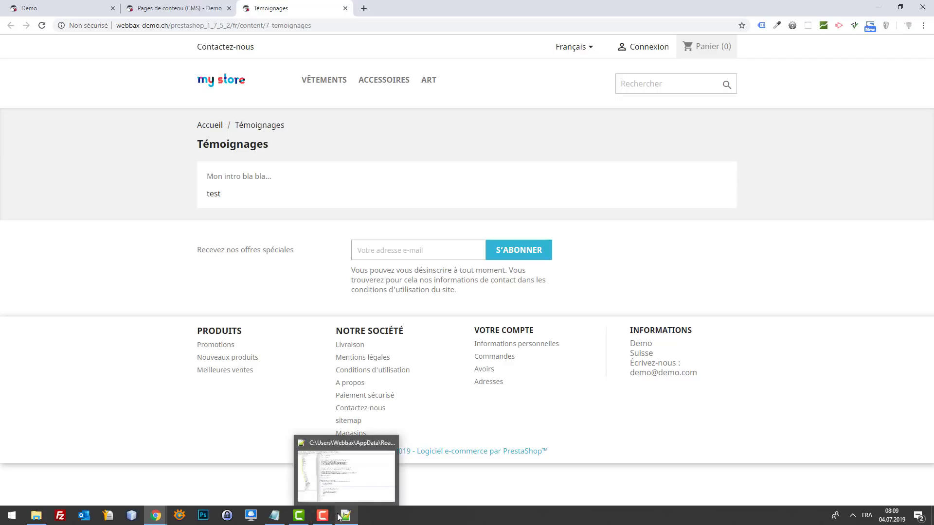
click(328, 478)
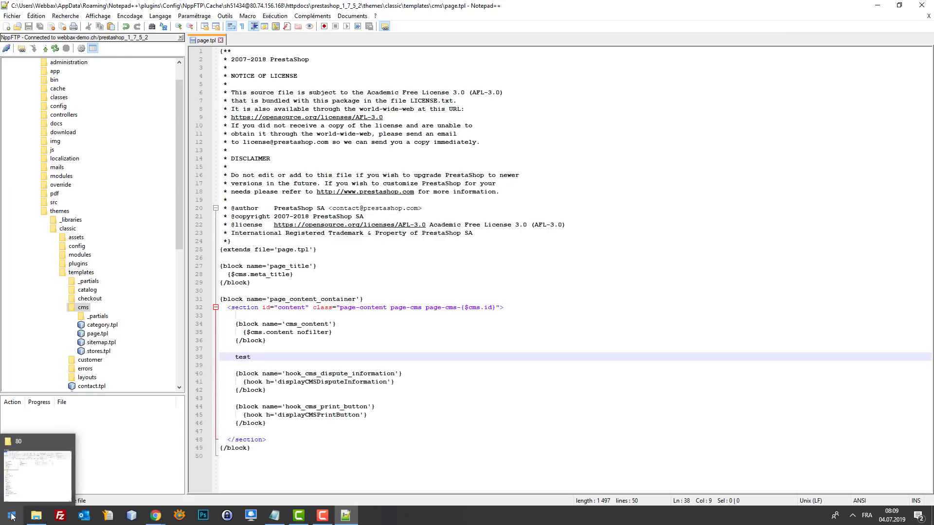
click(38, 476)
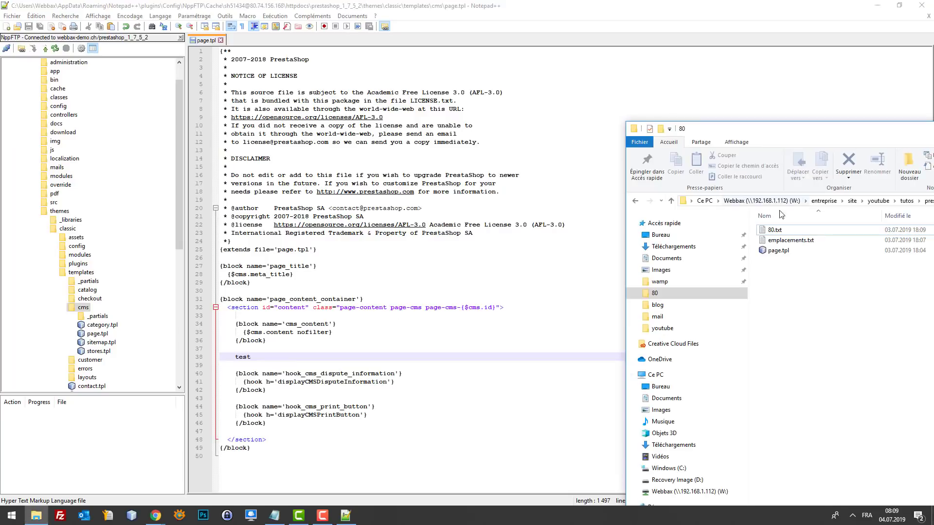
right_click(778, 250)
click(789, 285)
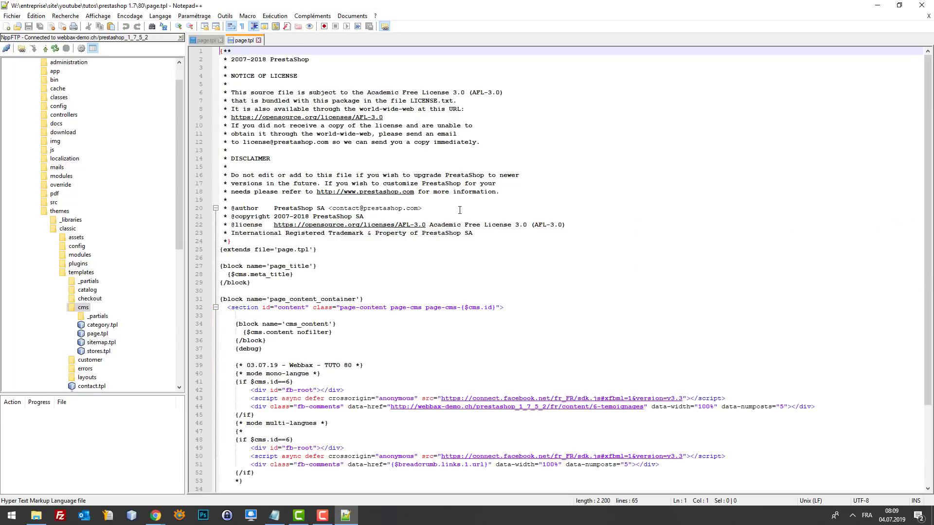
- Delete the {debug} line above the Webbax - TUTO 80 block in the local page.tpl and save the file
click(402, 176)
scroll(341, 253, down, 3)
drag(231, 288, 289, 404)
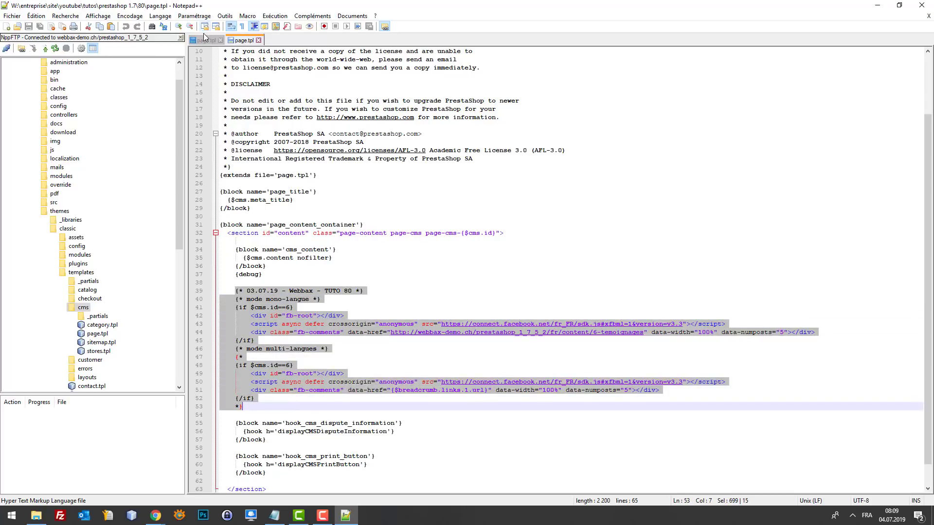
click(271, 277)
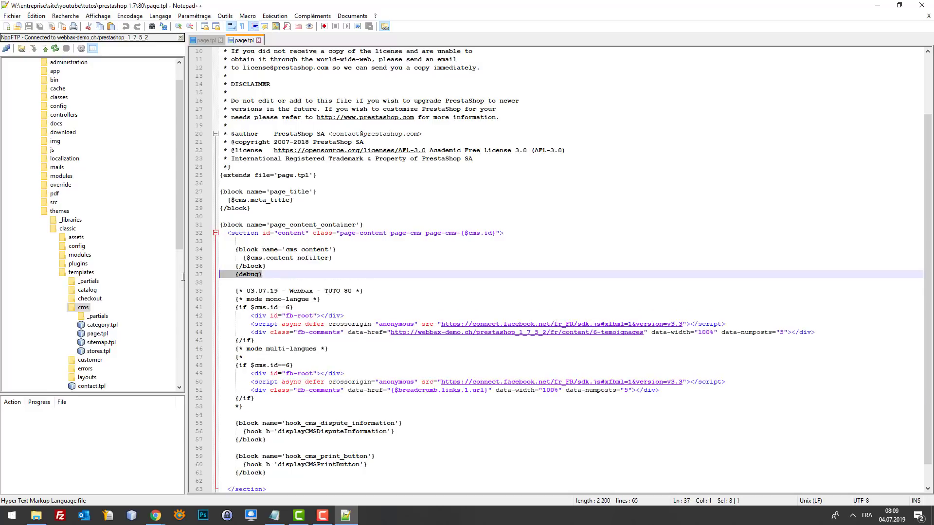
key(BackSpace)
key(BackSpace)
key(BackSpace)
key(BackSpace)
key(BackSpace)
key(BackSpace)
key(BackSpace)
key(BackSpace)
key(BackSpace)
key(ctrl+s)
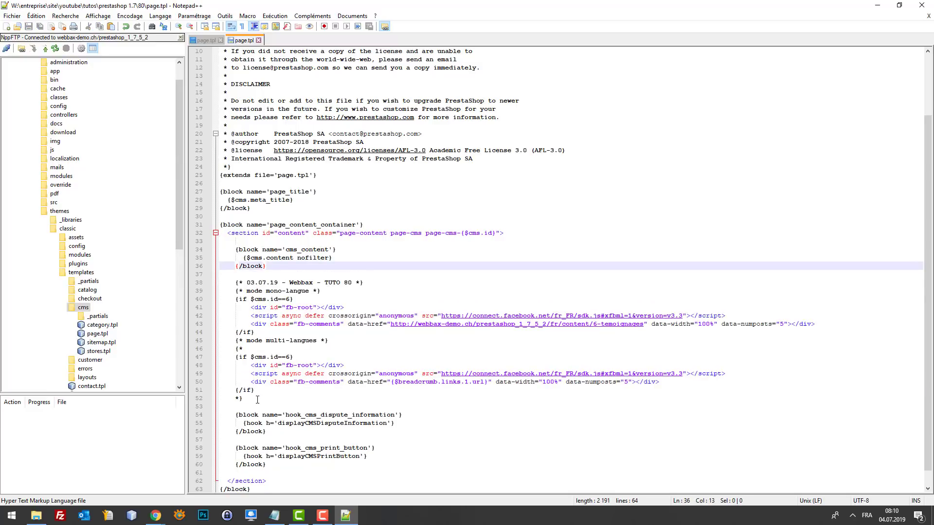
- Copy the Webbax - TUTO 80 block over the test line in the server's page.tpl, align its first line and save
drag(263, 399, 186, 285)
key(ctrl+c)
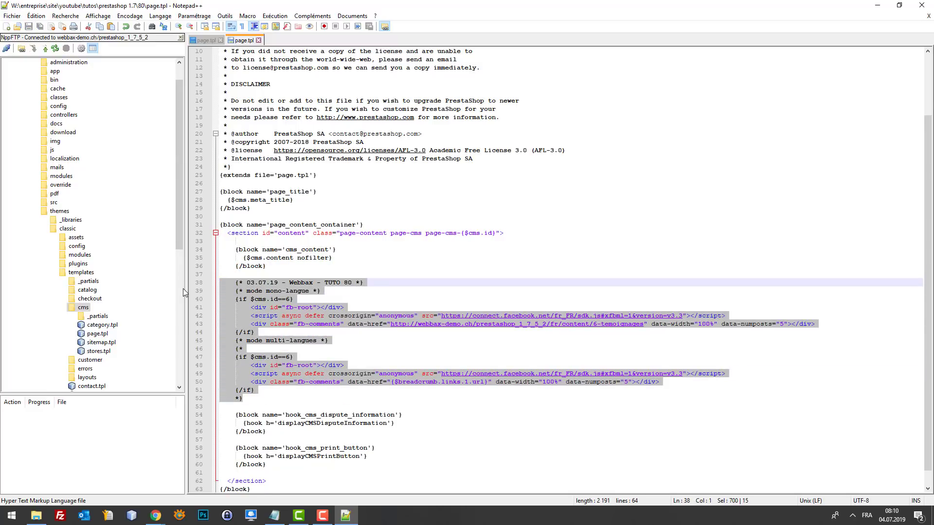
click(206, 41)
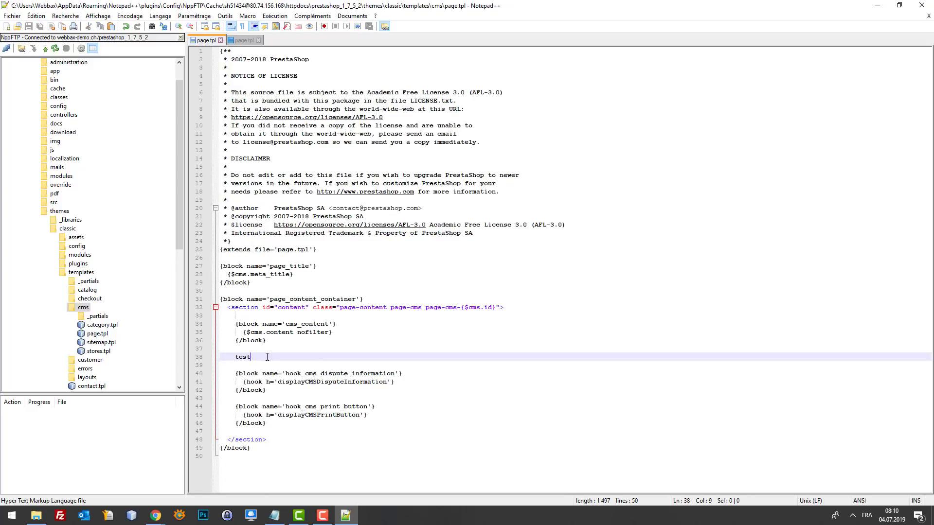
double_click(245, 356)
key(ctrl+v)
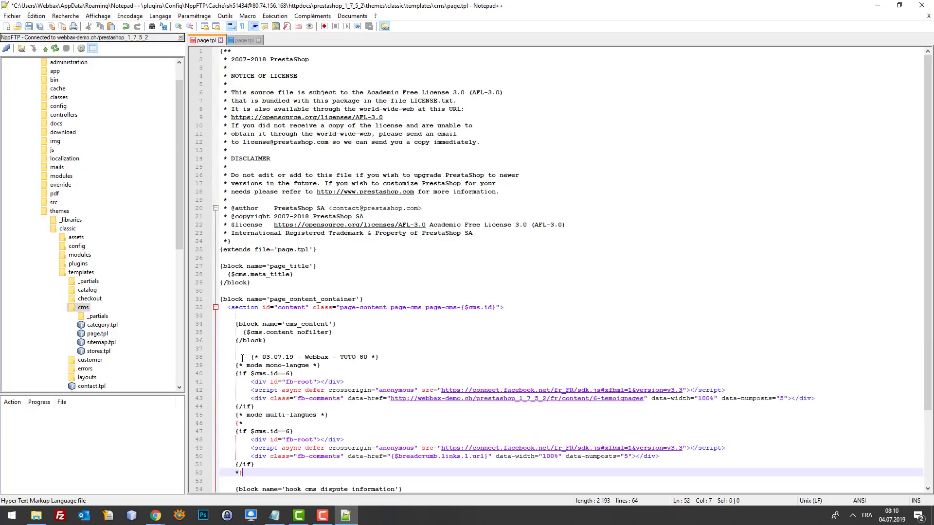
click(251, 354)
key(BackSpace)
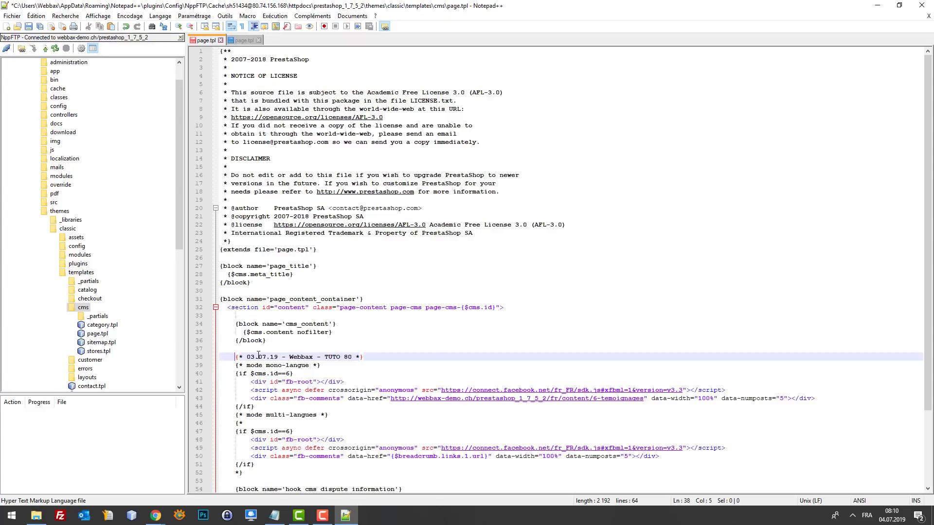
key(ctrl+s)
- Switch to the Chrome window with the shop and reload the Témoignages page
click(155, 516)
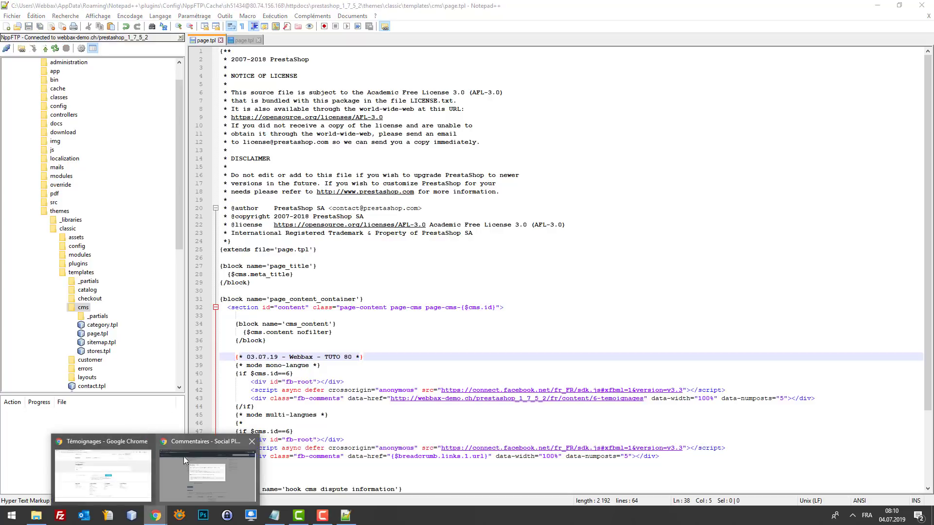
click(126, 457)
key(F5)
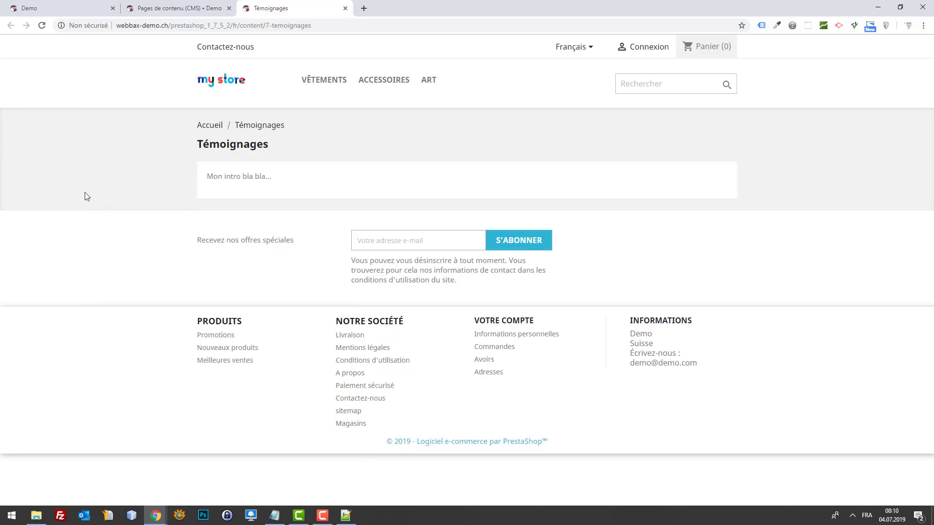
- Look up the Témoignages page's ID for the $cms.id condition, in its address and in the CMS content pages list opened separately
click(346, 515)
scroll(327, 352, down, 2)
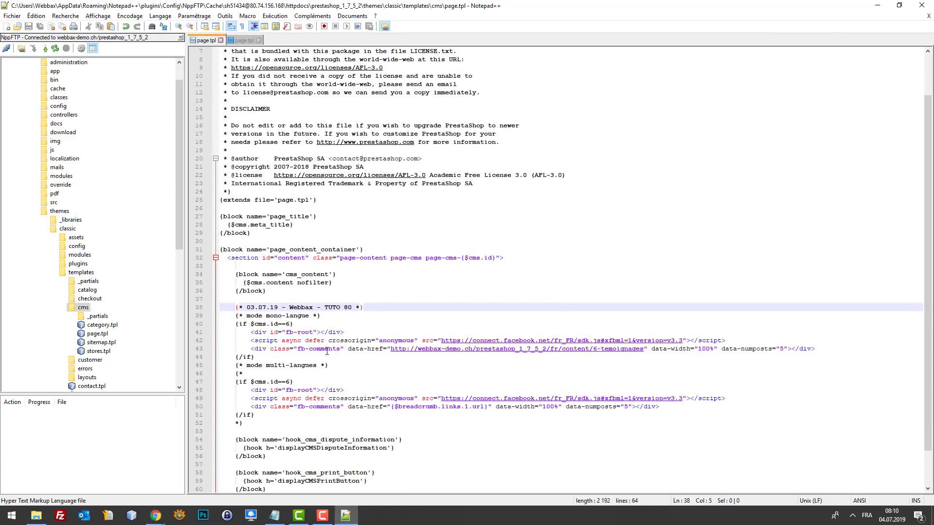
click(288, 325)
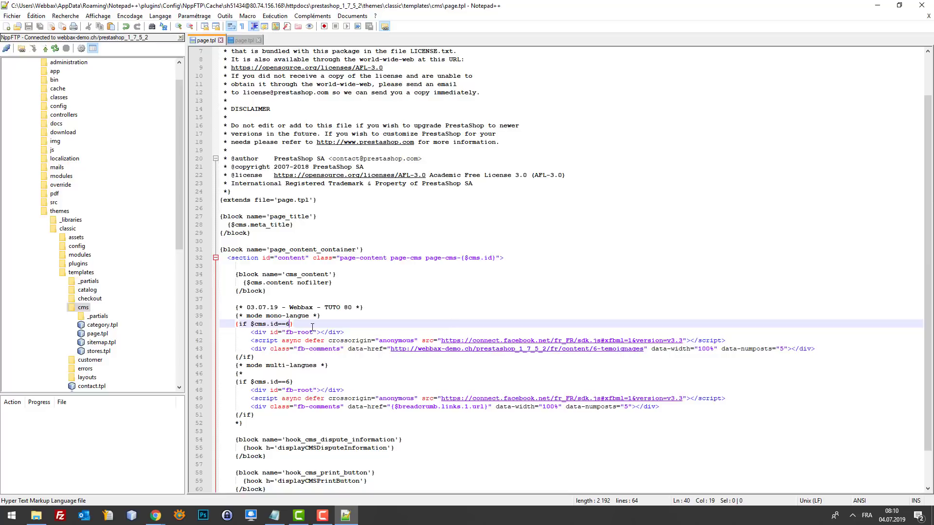
click(160, 512)
click(131, 453)
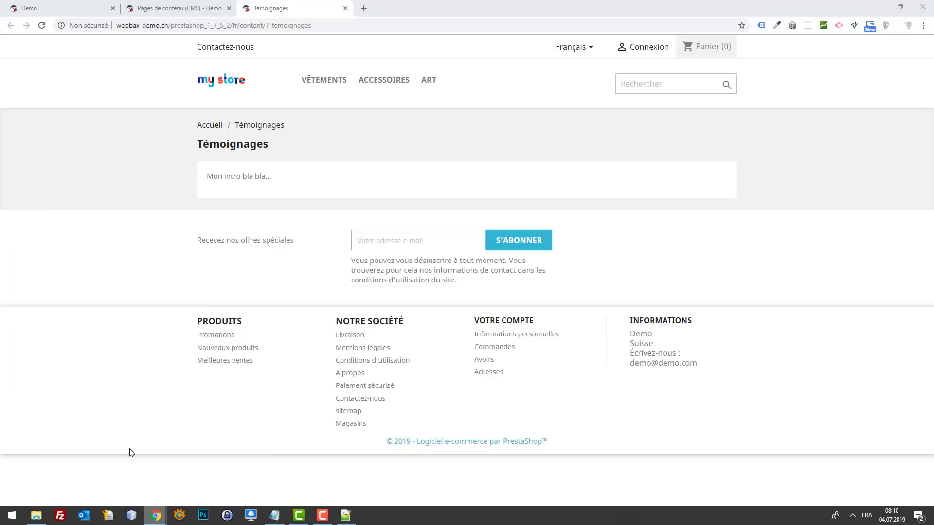
click(269, 25)
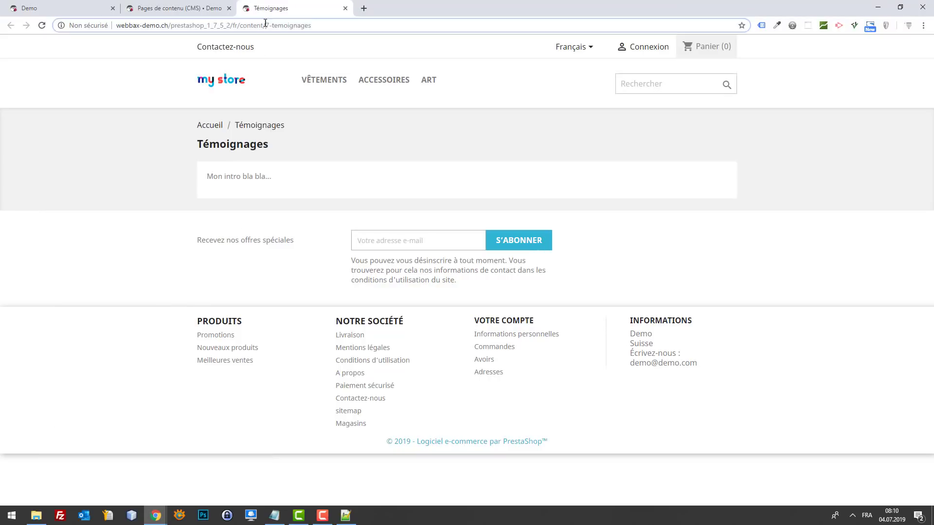
double_click(267, 25)
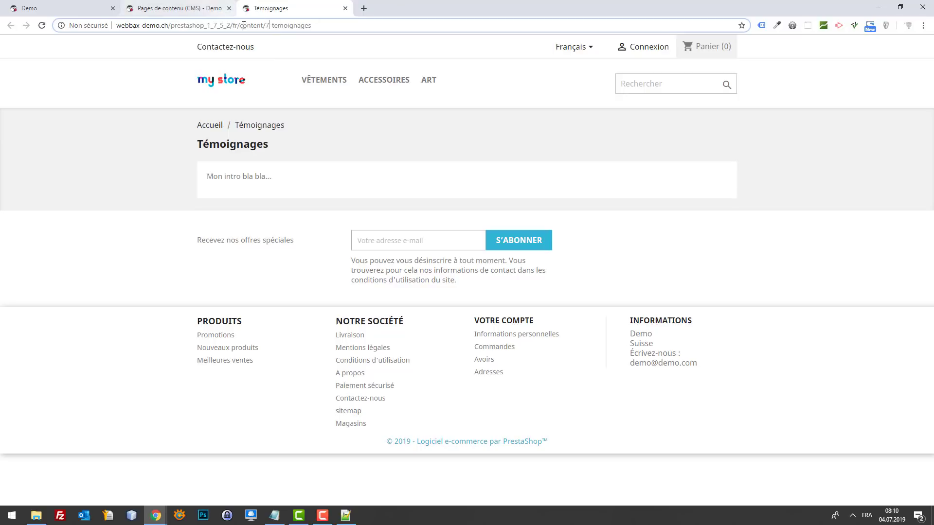
click(142, 5)
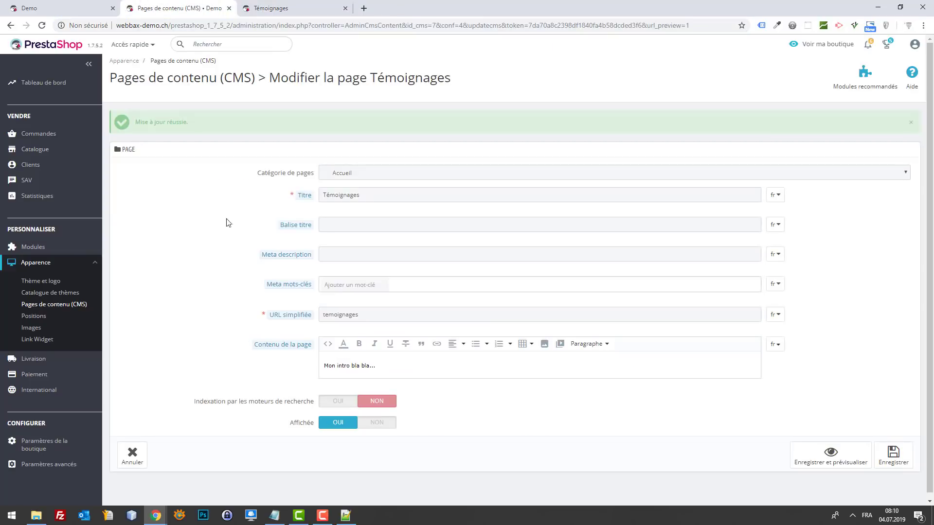
right_click(44, 304)
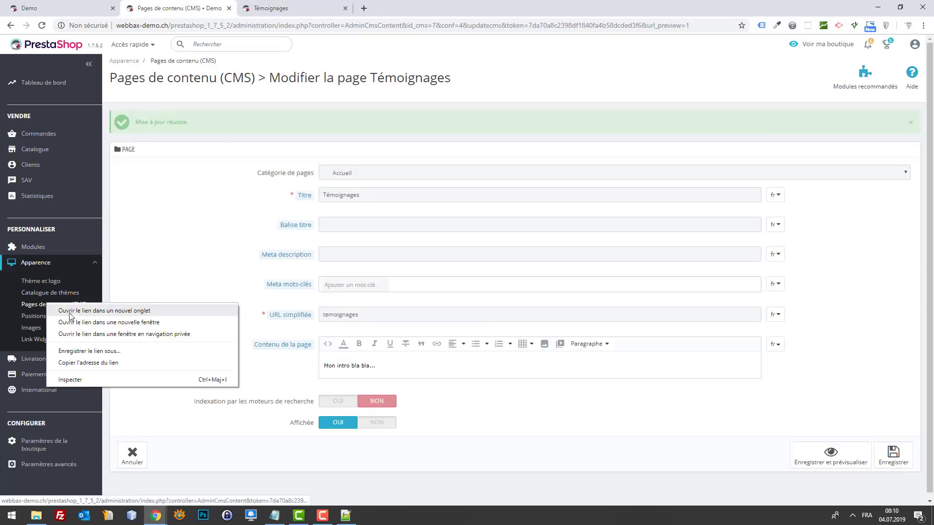
click(73, 309)
click(292, 9)
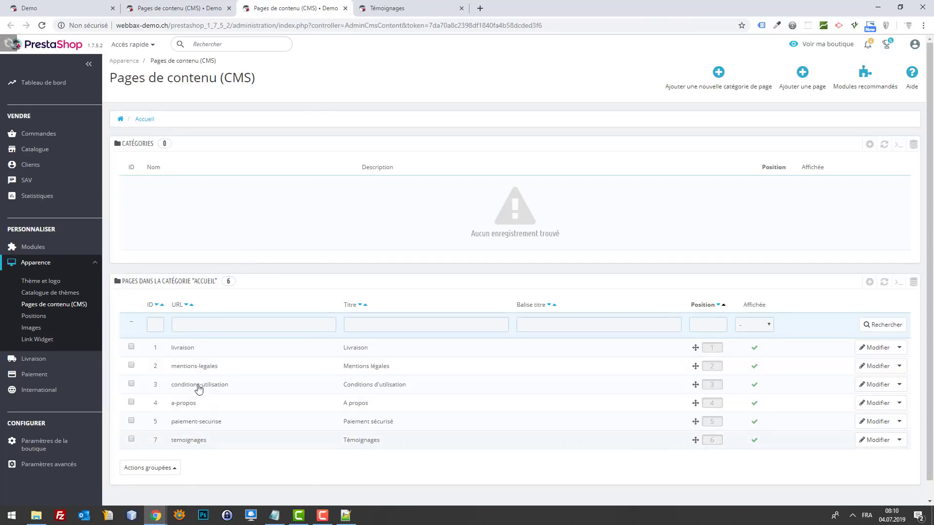
- Return to Notepad++, set $cms.id to 7 in both the mono-language and multi-language conditions, and save page.tpl
click(878, 7)
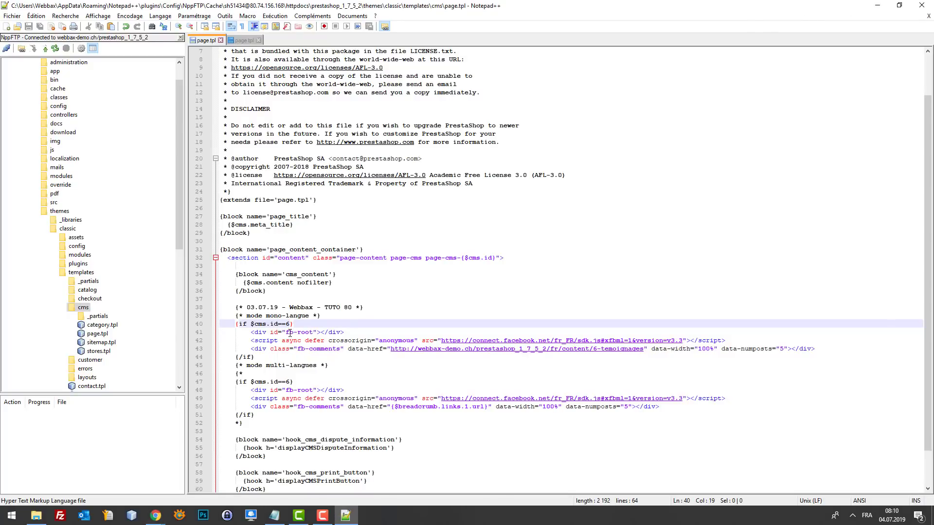
key(BackSpace)
text(7)
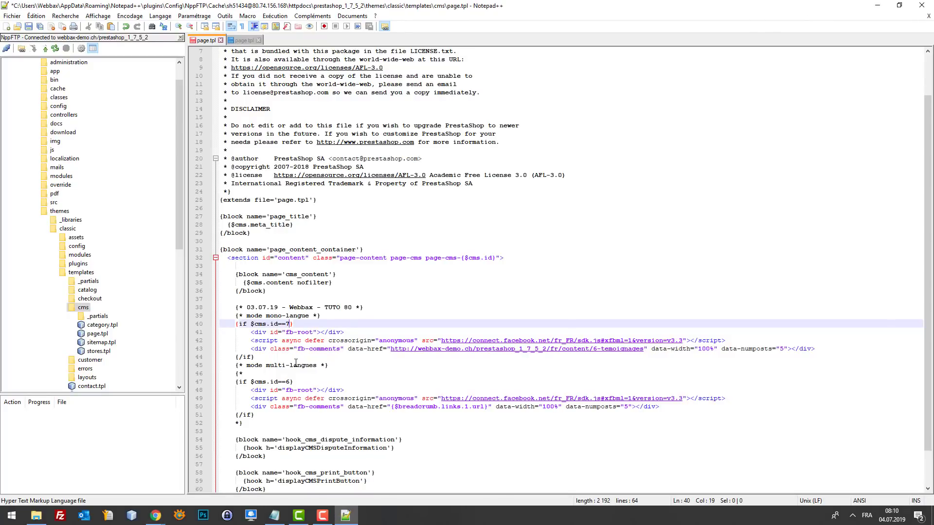
click(291, 381)
key(BackSpace)
text(7)
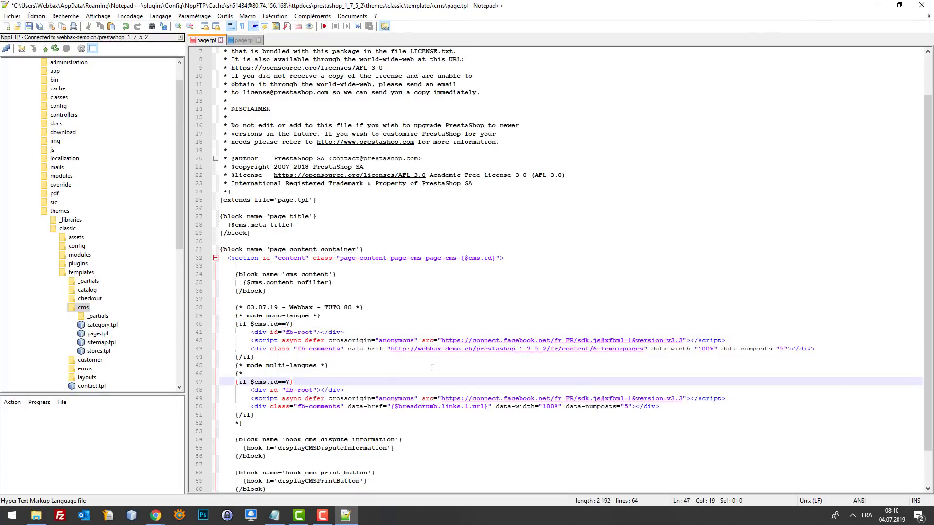
click(272, 364)
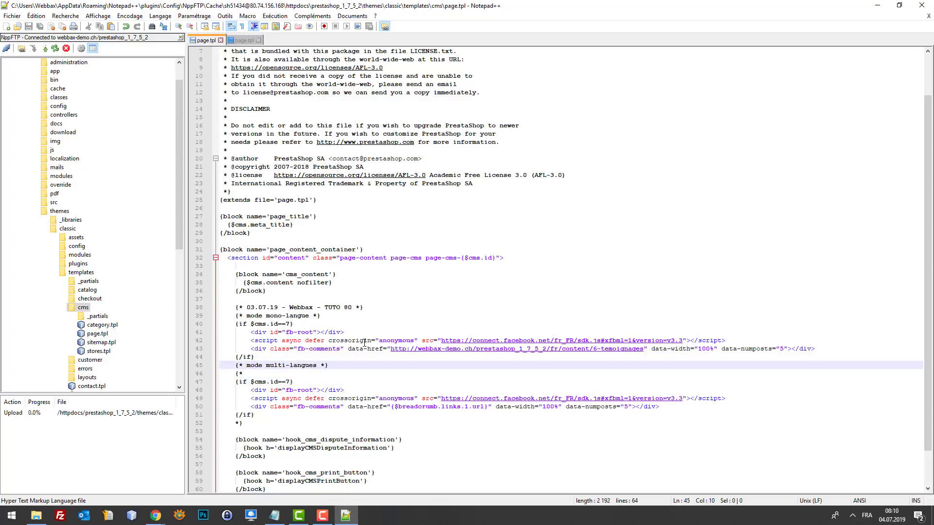
key(ctrl+s)
click(382, 325)
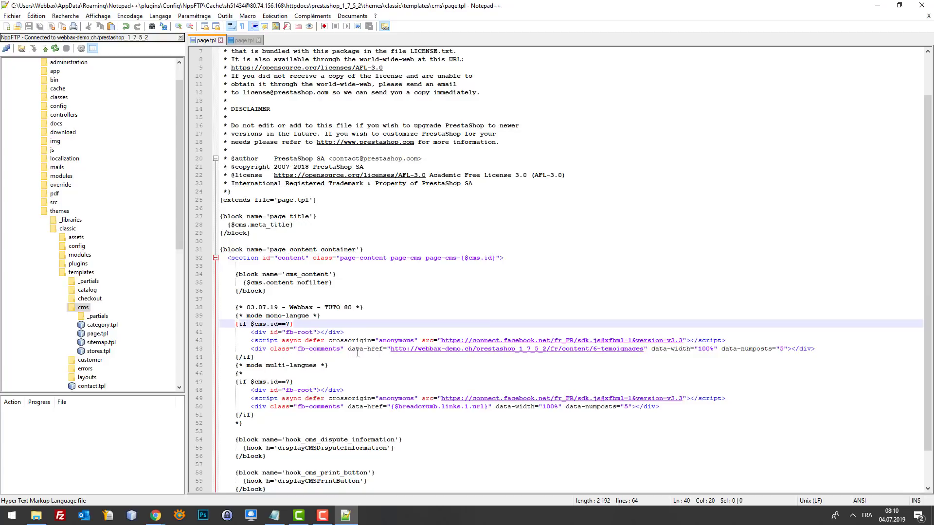
- Switch to the Chrome window with Facebook's Comments plugin code and copy the complete Step 1 JavaScript SDK snippet
mouse_move(159, 516)
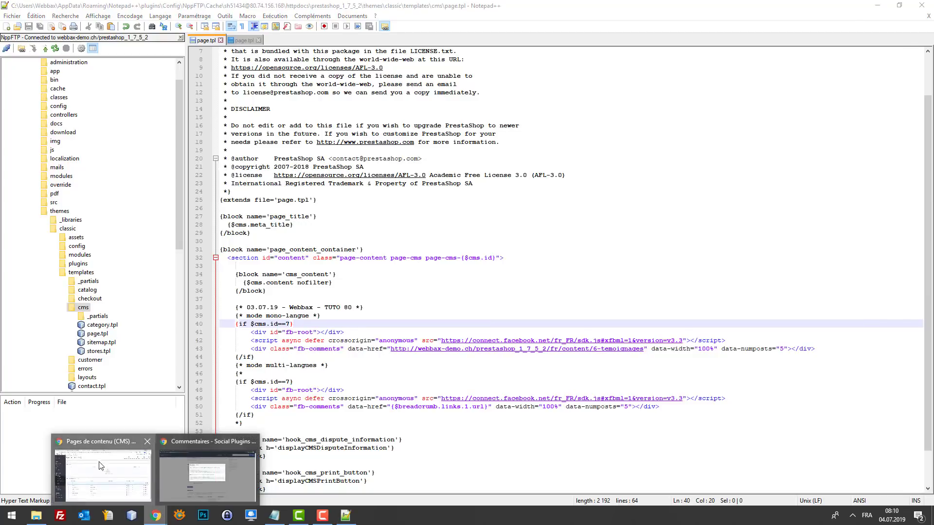
click(204, 474)
click(438, 6)
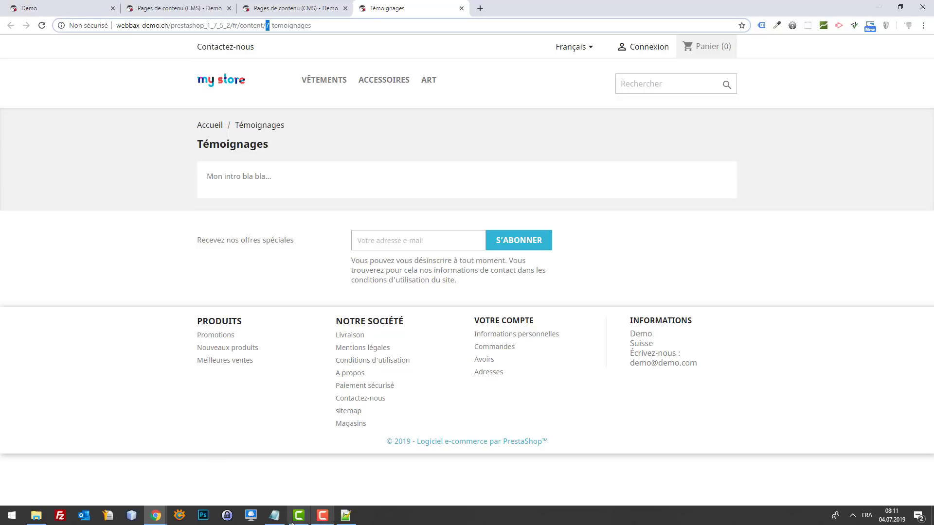
mouse_move(160, 514)
click(208, 486)
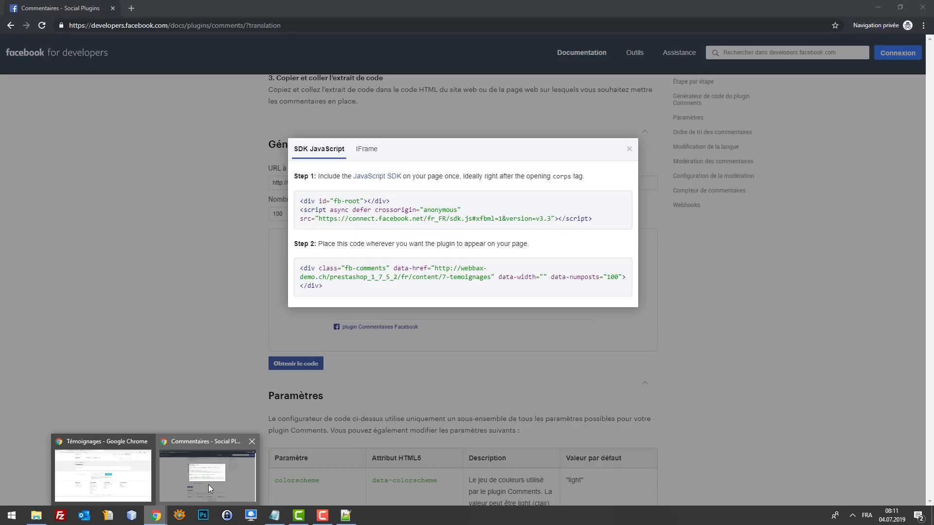
drag(596, 213, 323, 210)
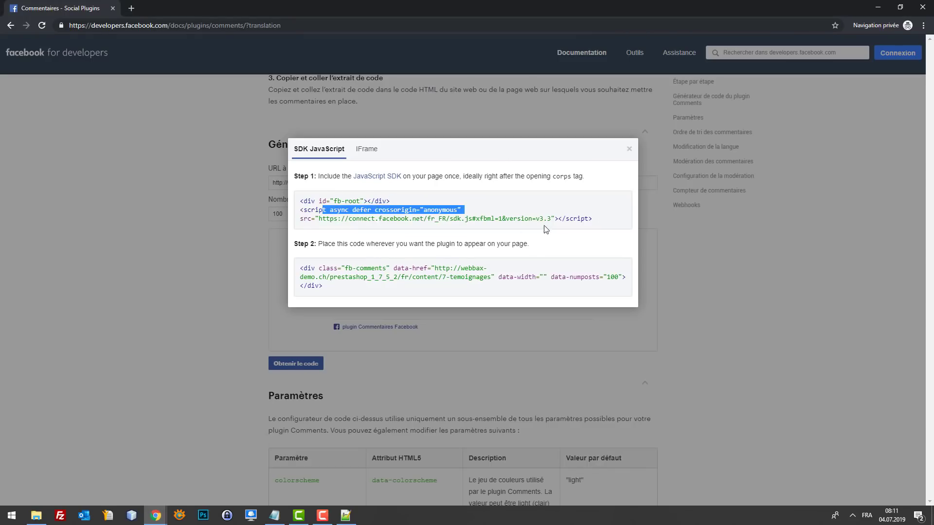
drag(547, 221, 302, 201)
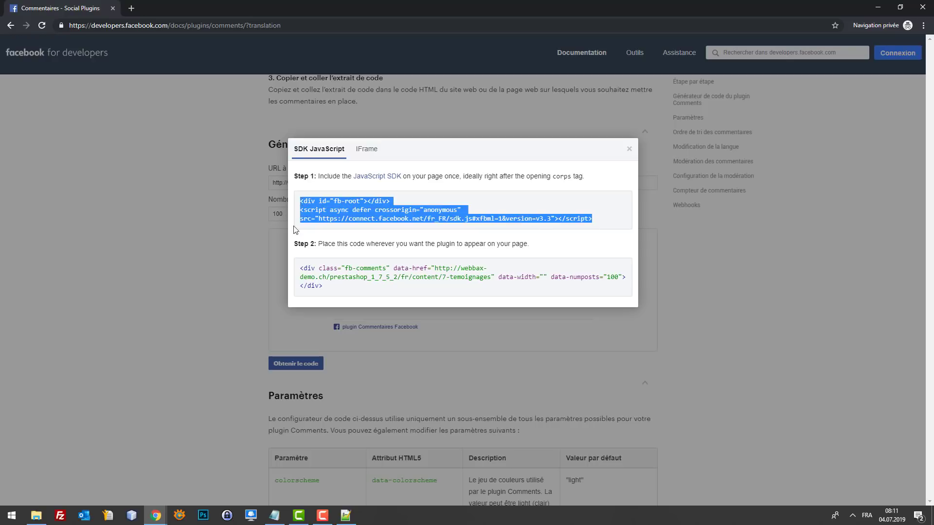
- Return to Notepad++, replace the mono-language fb-root and script lines with the copied SDK code, indent it and add a blank line below
click(346, 516)
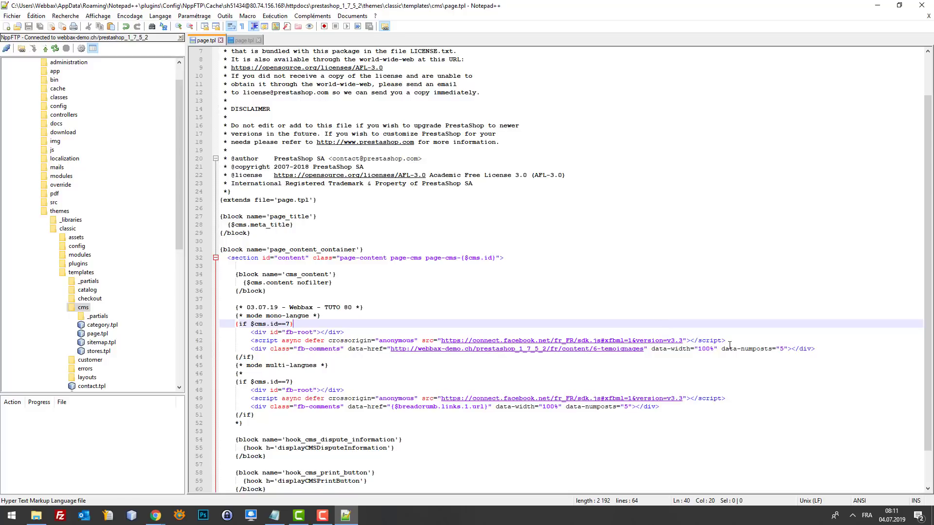
drag(738, 339, 251, 333)
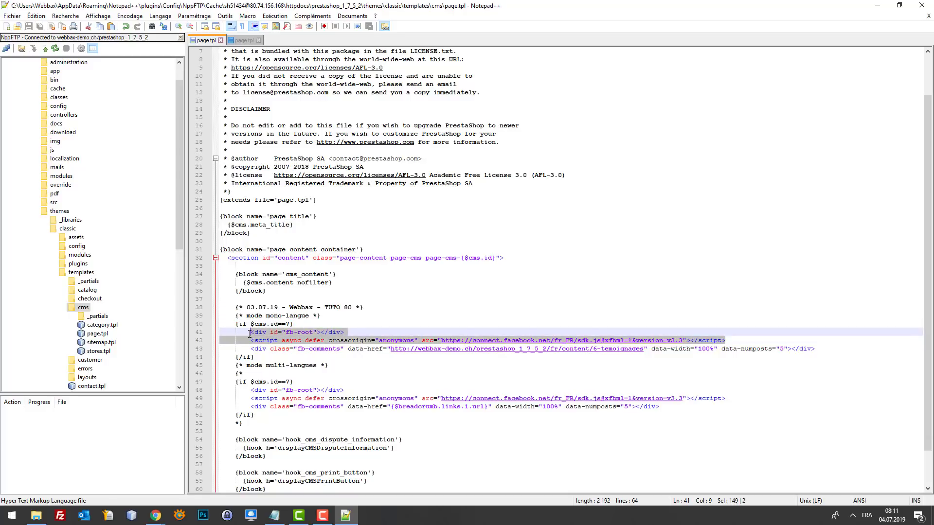
text(<div id="fb-root"></div> <script async defer crossorigin="anonymous" src="https://connect.facebook.net/fr_FR/sdk.js#xfbml=1&version=v3.3"></script>)
click(223, 343)
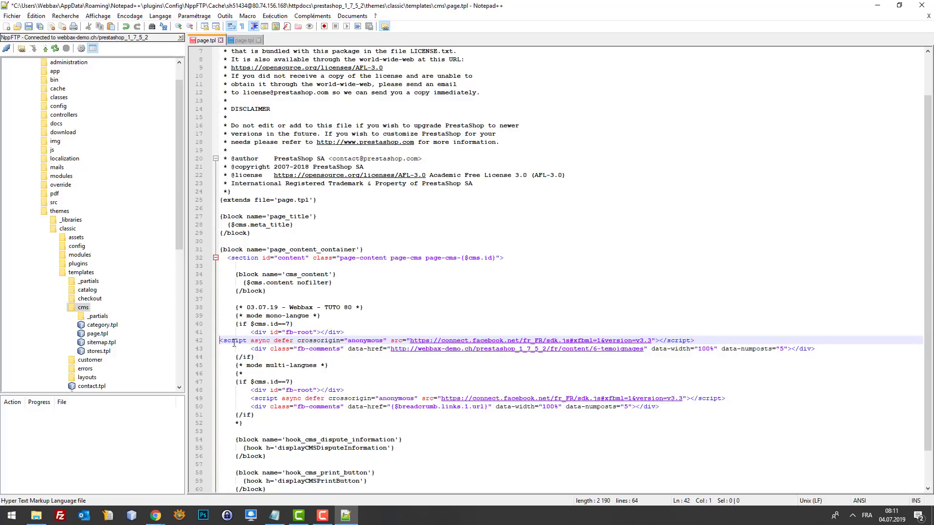
key(Tab)
key(Tab)
click(769, 348)
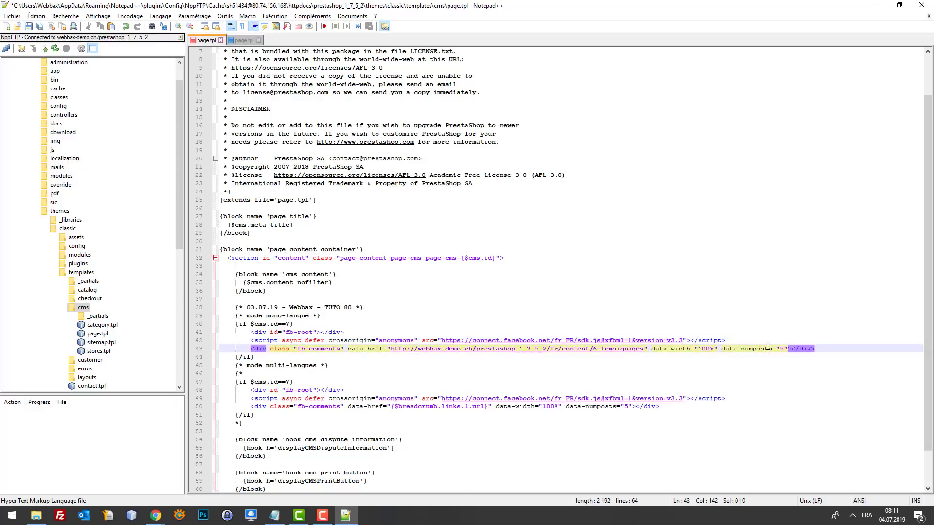
click(767, 340)
key(Return)
- Review the fb-root div and the Facebook SDK script line in the mono-language block
drag(752, 340, 196, 341)
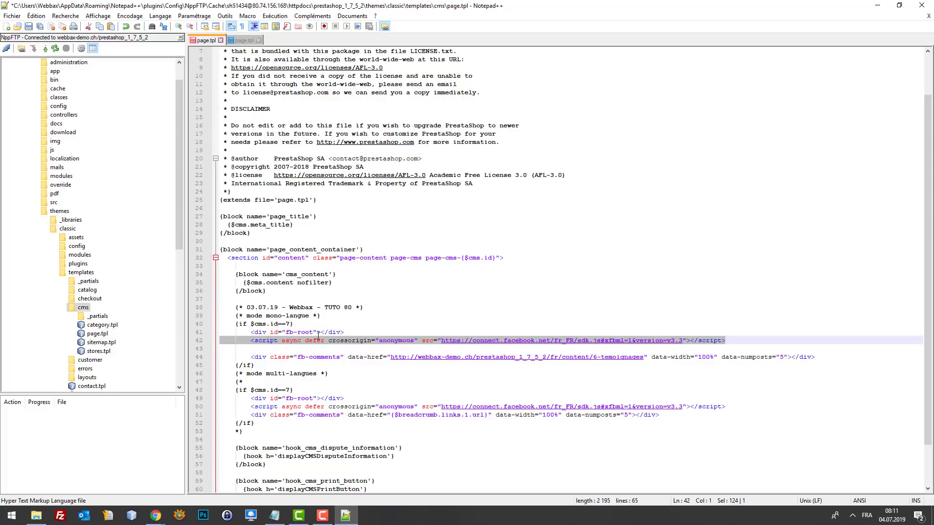
drag(344, 332, 249, 332)
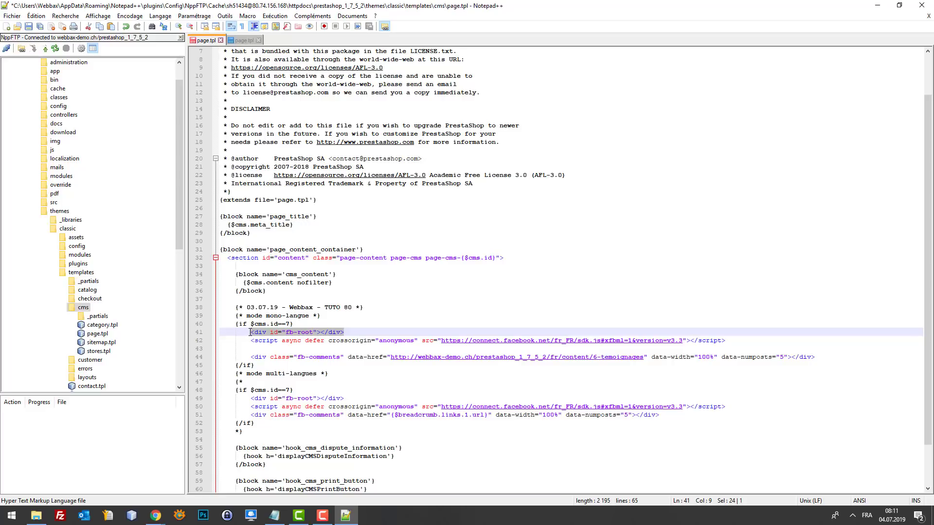
click(396, 345)
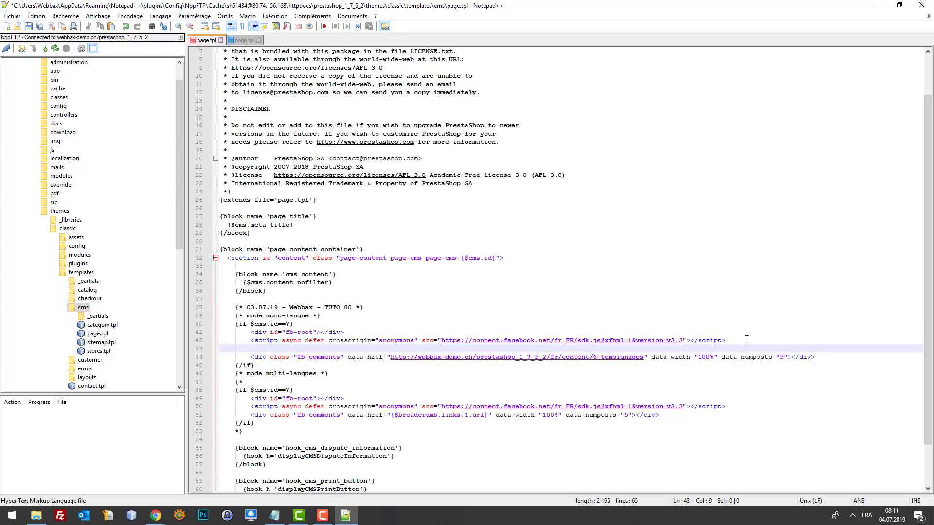
drag(726, 340, 206, 333)
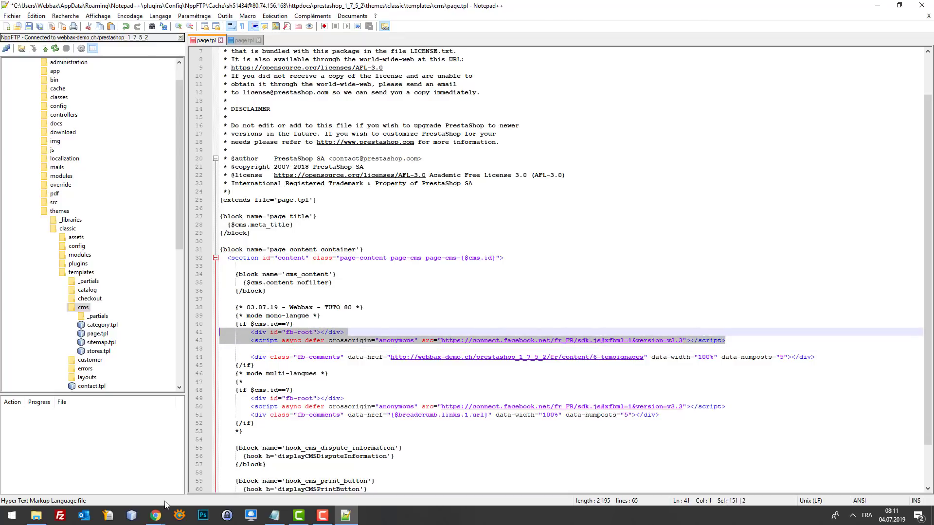
- Switch to the Chrome window with Facebook's Comments plugin code and copy the complete Step 2 fb-comments div
click(156, 519)
click(184, 483)
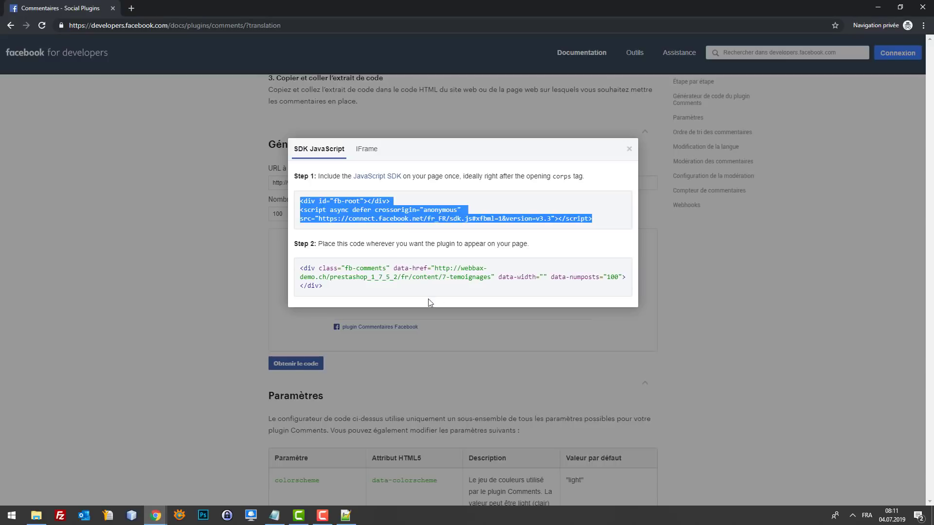
drag(340, 295, 297, 268)
key(ctrl+c)
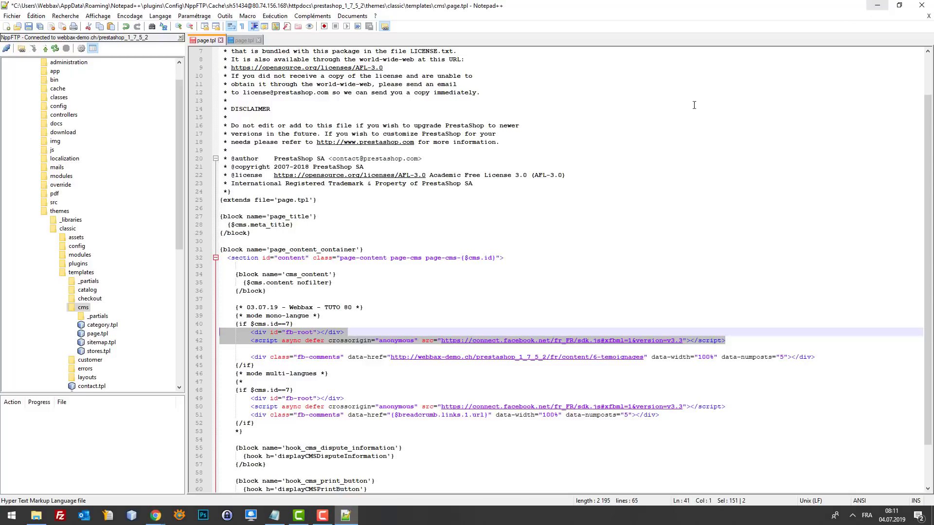
- Return to Notepad++, replace the mono-language fb-comments div and blank line above it with the copied code, indent it and save page.tpl
click(878, 6)
drag(815, 362, 210, 351)
key(ctrl+v)
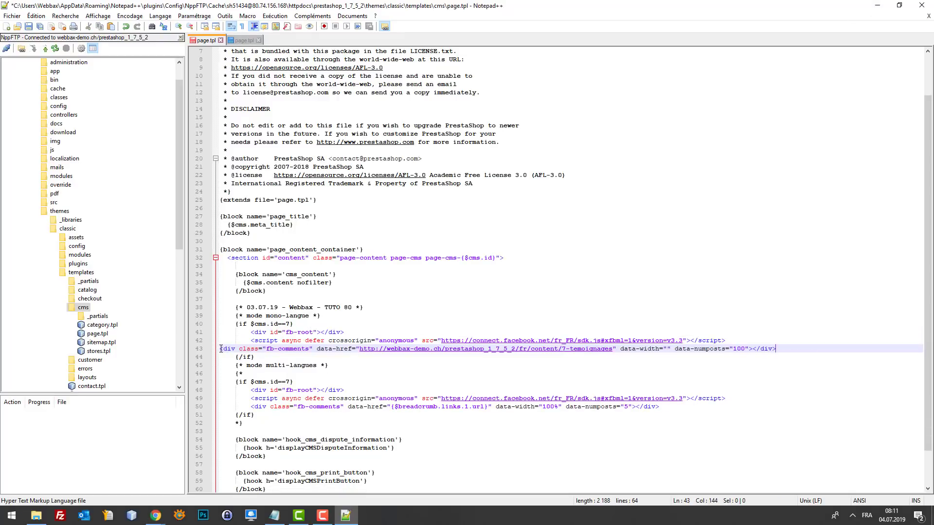
click(221, 349)
key(Tab)
key(Tab)
key(ctrl+s)
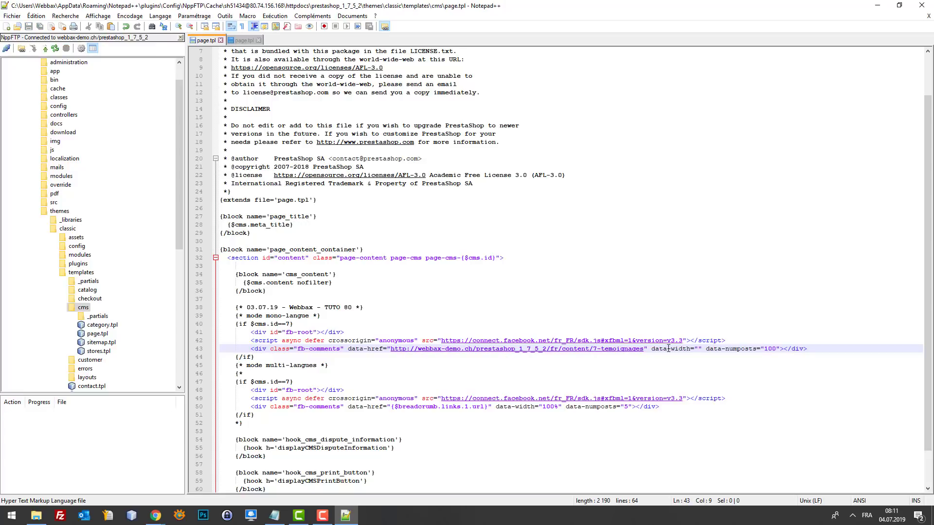
- Switch to the Chrome window with the shop's Témoignages page and reload it to check the Facebook comments box
mouse_move(156, 515)
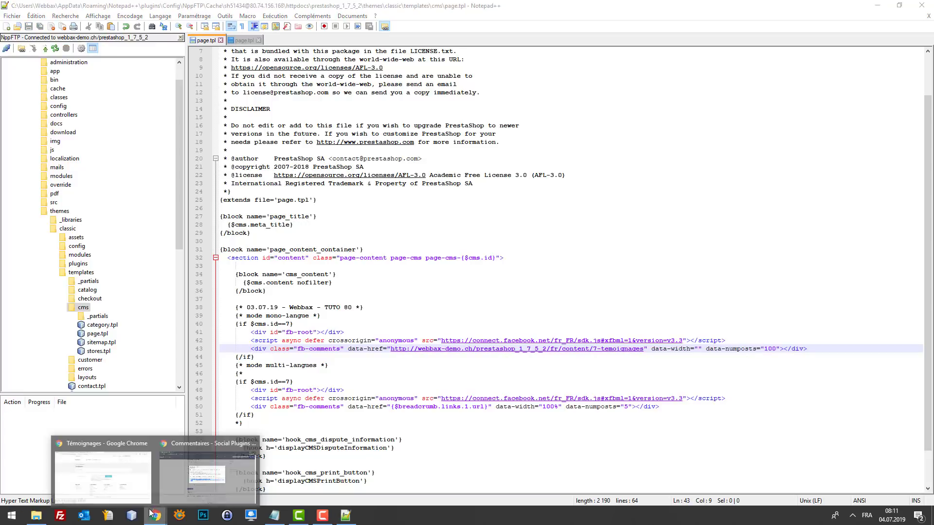
click(115, 475)
key(Return)
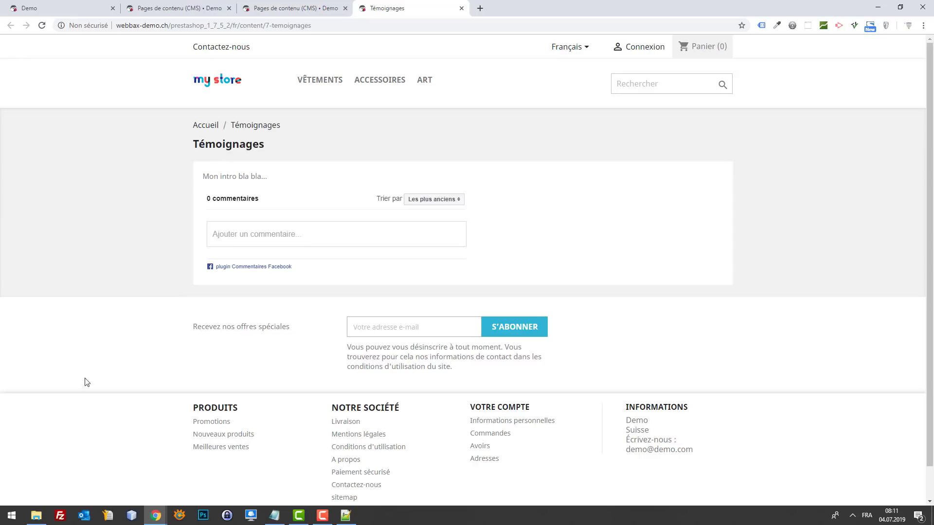
- Return to Notepad++, set data-width to 100% in the mono-language fb-comments div and save page.tpl
click(343, 518)
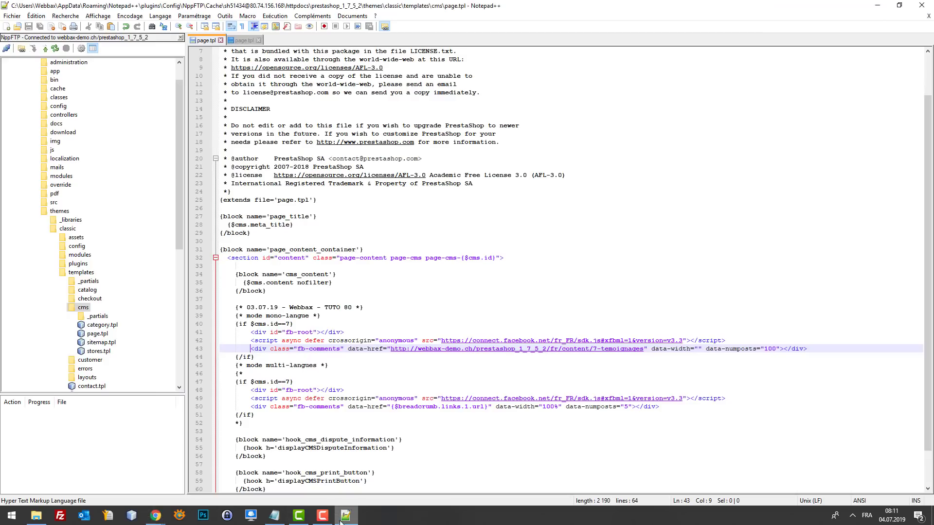
click(558, 407)
click(703, 348)
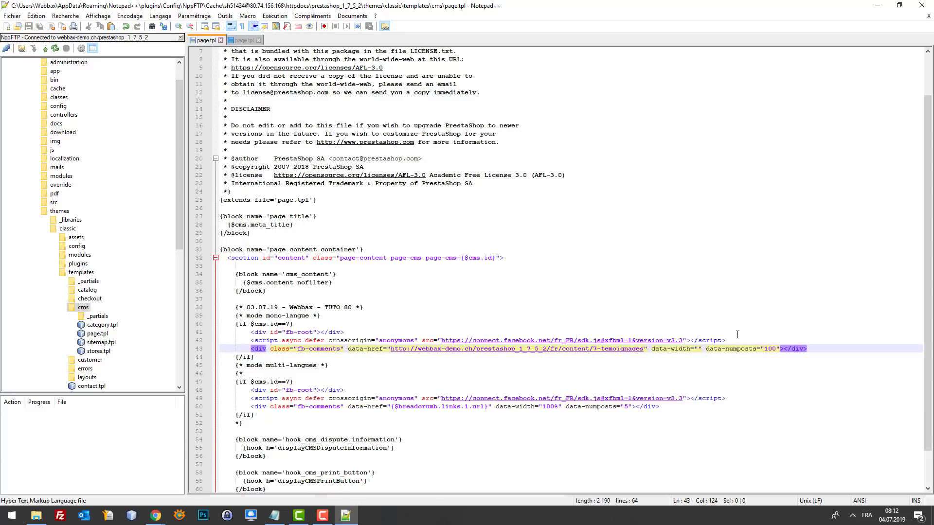
text(100%)
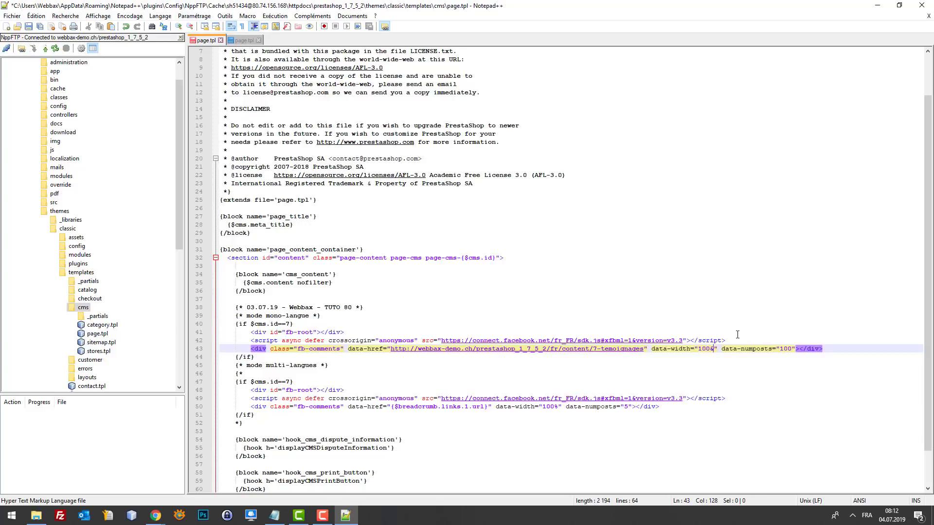
key(ctrl+s)
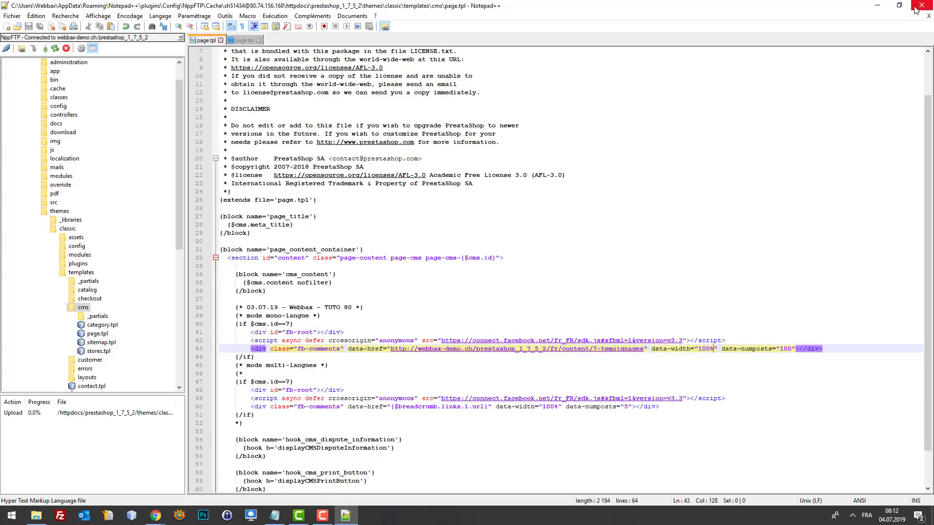
- Reload the Témoignages page in Chrome and publish the comment "J'aime beaucoup ce que fait My Store ! Une entreprise géniale !"
key(alt+Tab)
key(F5)
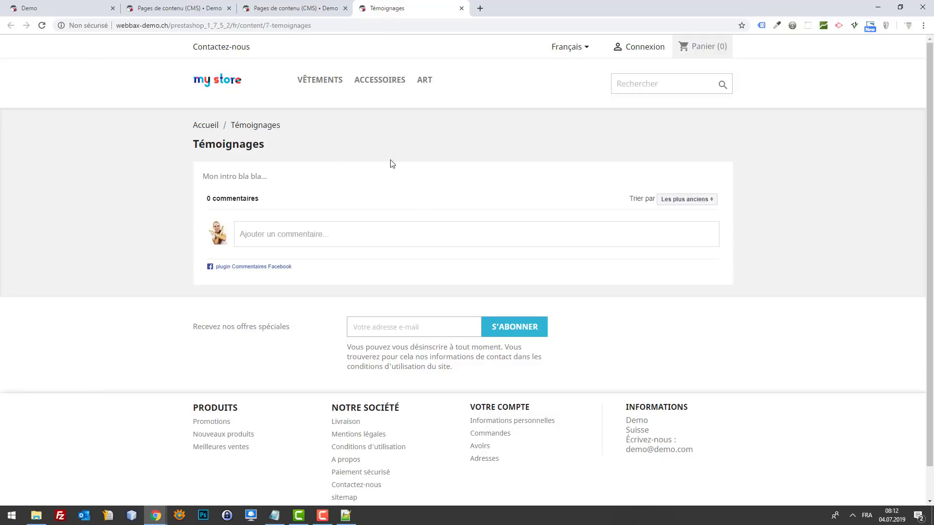
click(292, 238)
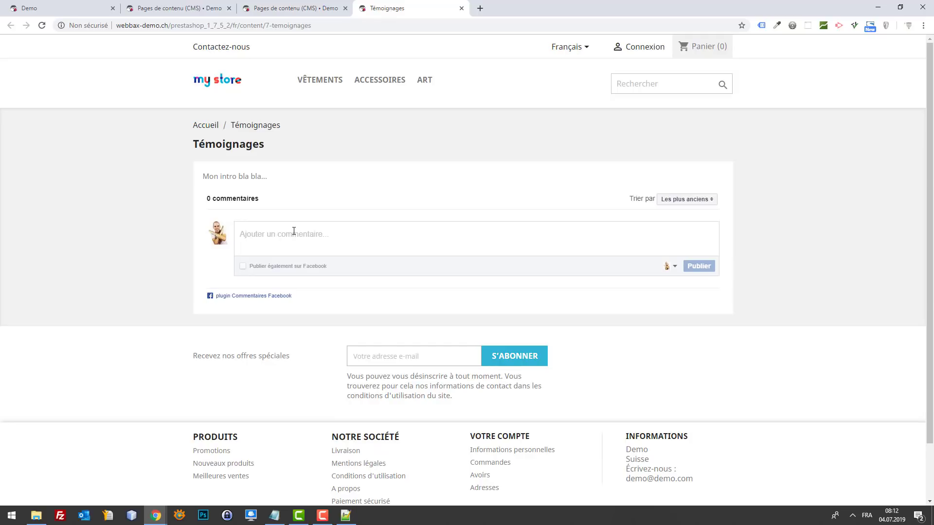
text(J'ai)
key(BackSpace)
key(BackSpace)
key(BackSpace)
key(BackSpace)
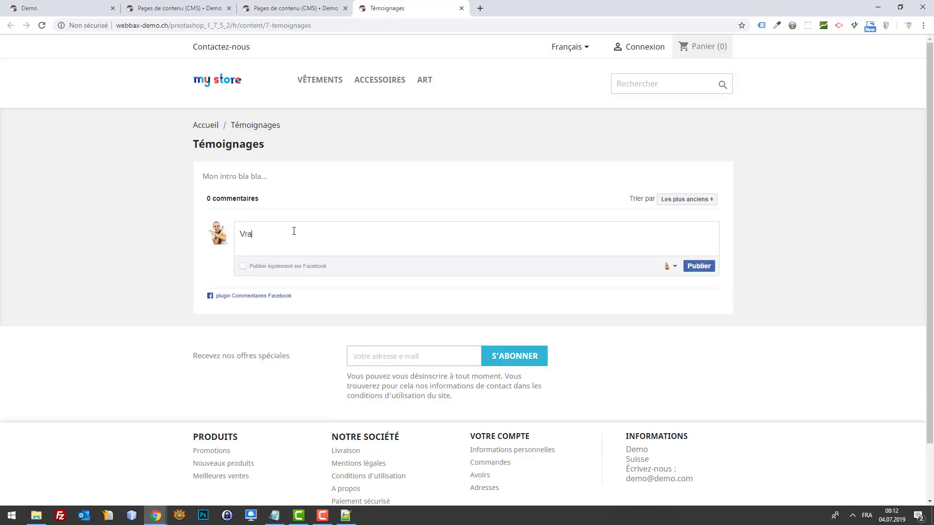
text(J'aime beaucoup ce que fait My Store ! U)
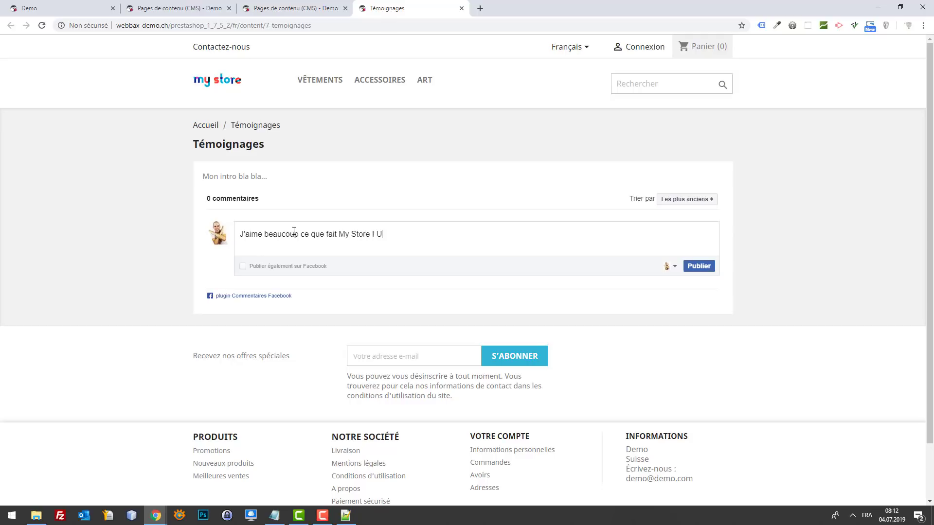
text(ne entreprise géniale !)
click(702, 268)
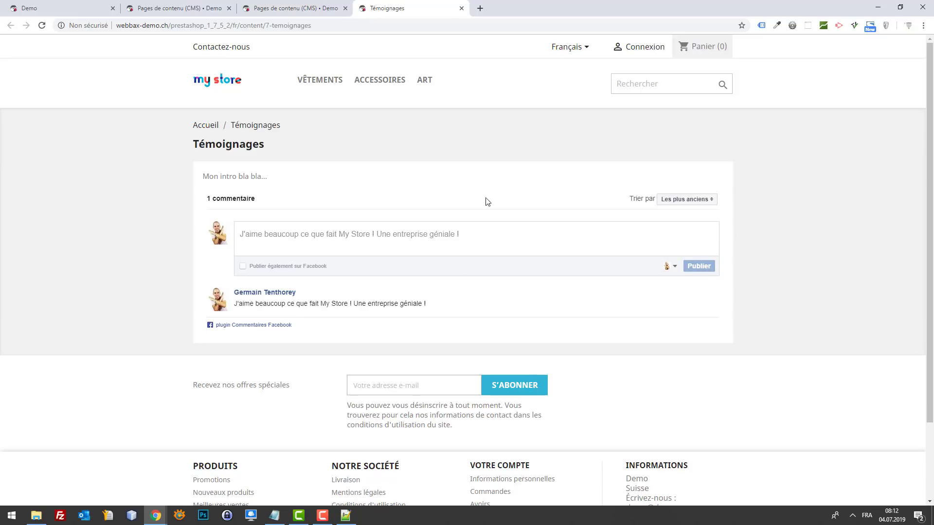
- Copy the Témoignages page URL, open it in a new tab of the private Chrome window to check the comment, and minimize that window
click(321, 25)
key(ctrl+c)
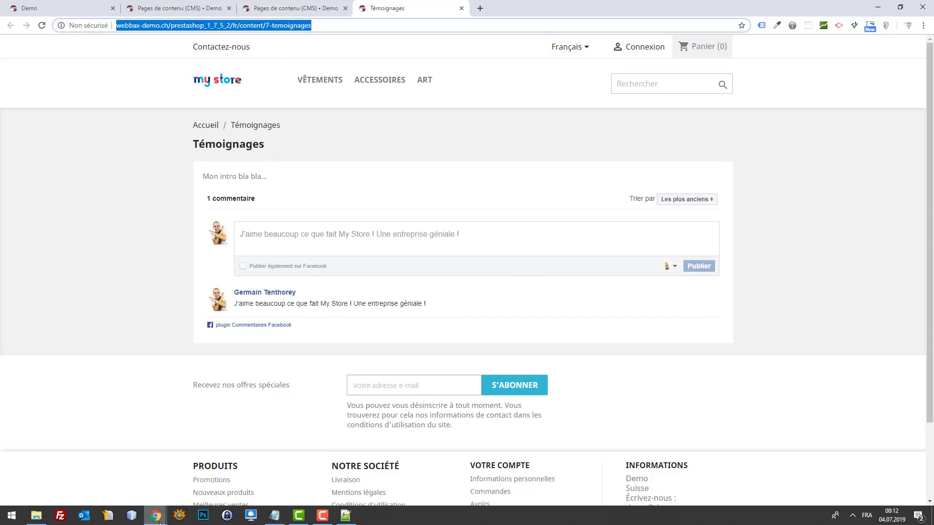
mouse_move(156, 515)
click(182, 490)
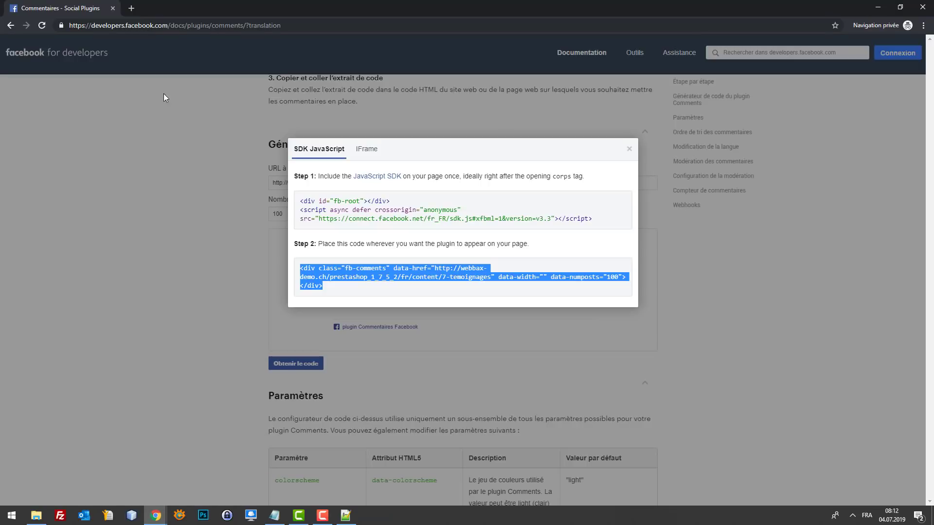
click(127, 8)
key(ctrl+v)
key(Return)
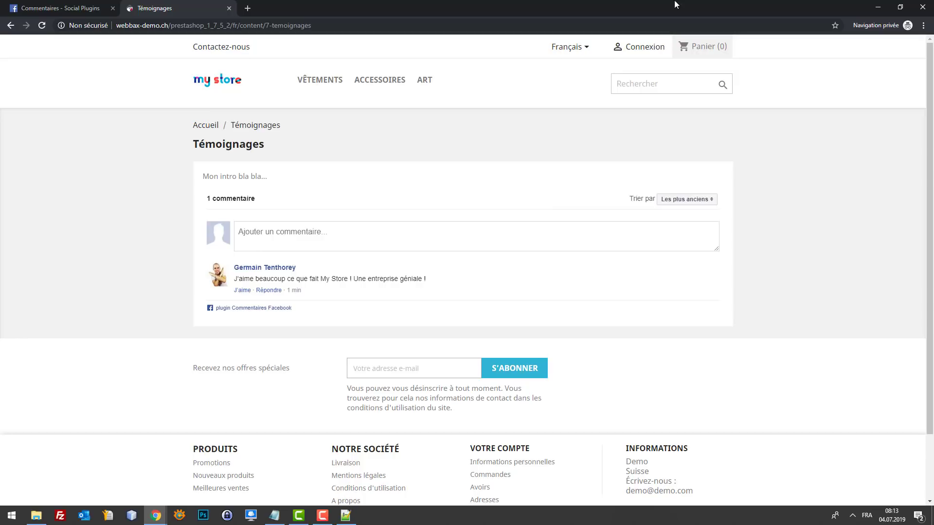
click(877, 6)
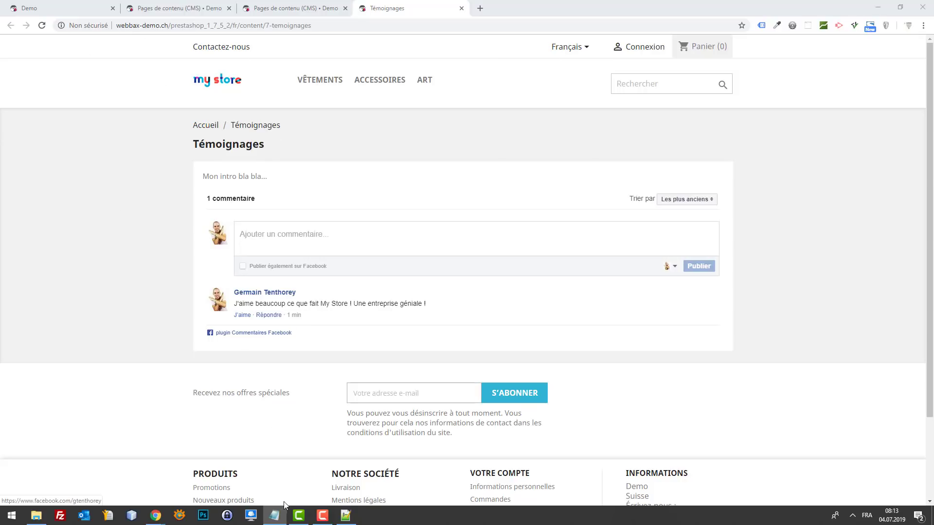
- Return to Notepad++ and review the multi-language block's condition, SDK lines and fb-comments div with the {$breadcrumb.links.1.url} address
click(346, 516)
scroll(314, 345, down, 1)
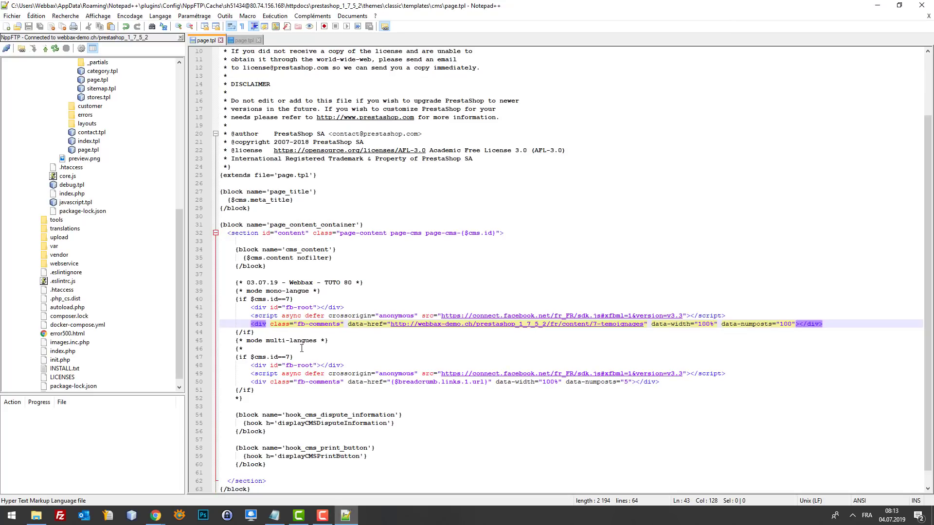
click(272, 350)
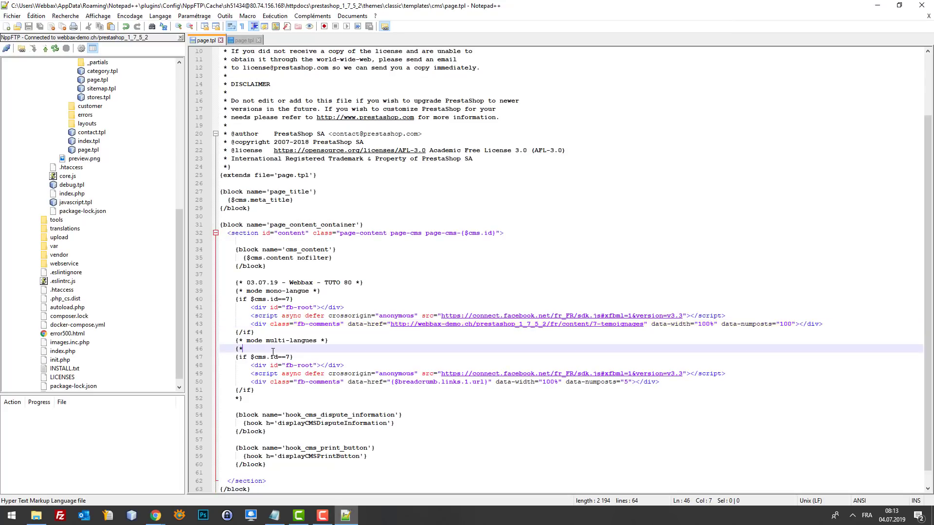
click(233, 300)
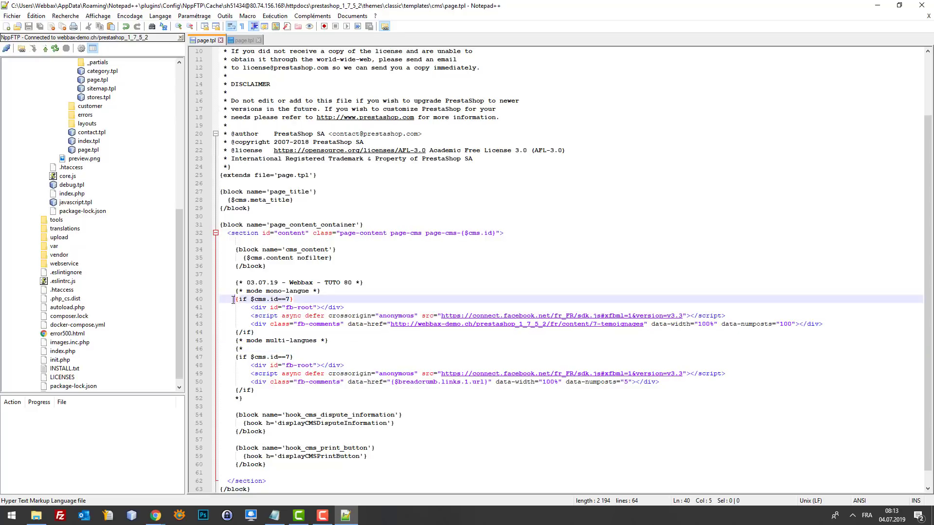
click(290, 356)
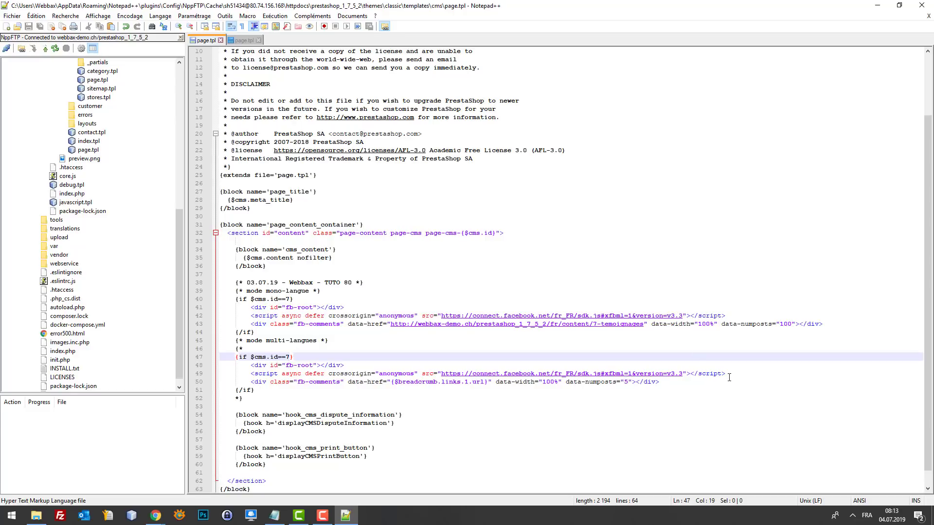
drag(729, 377, 166, 368)
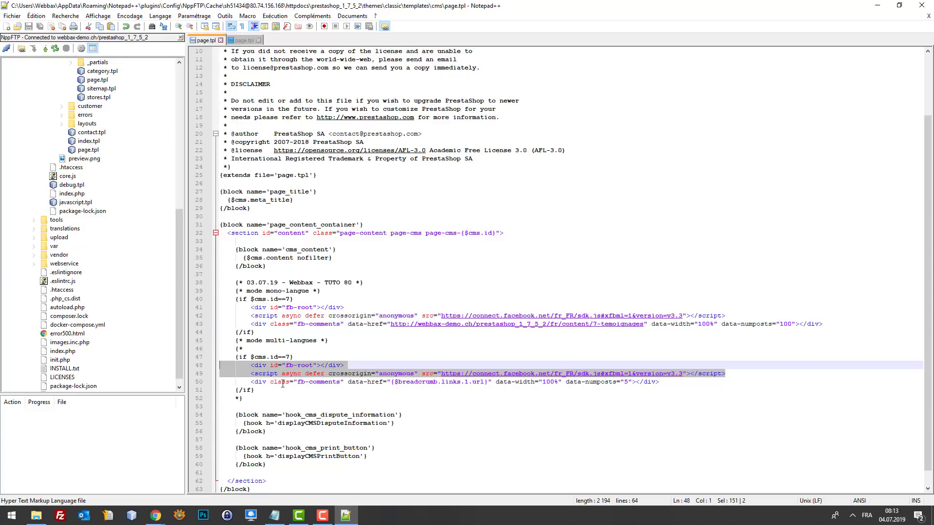
drag(249, 382, 696, 385)
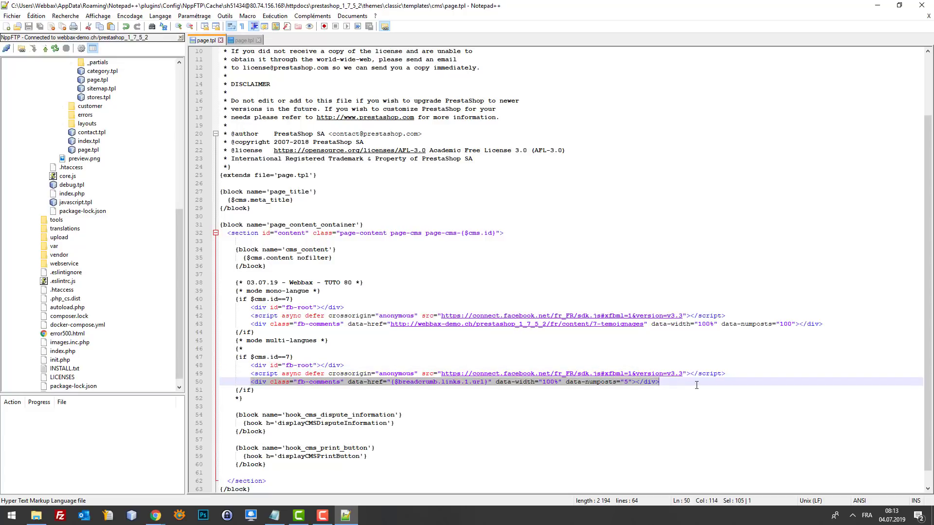
- Set data-numposts to 100 in the multi-language fb-comments div and save page.tpl
click(626, 381)
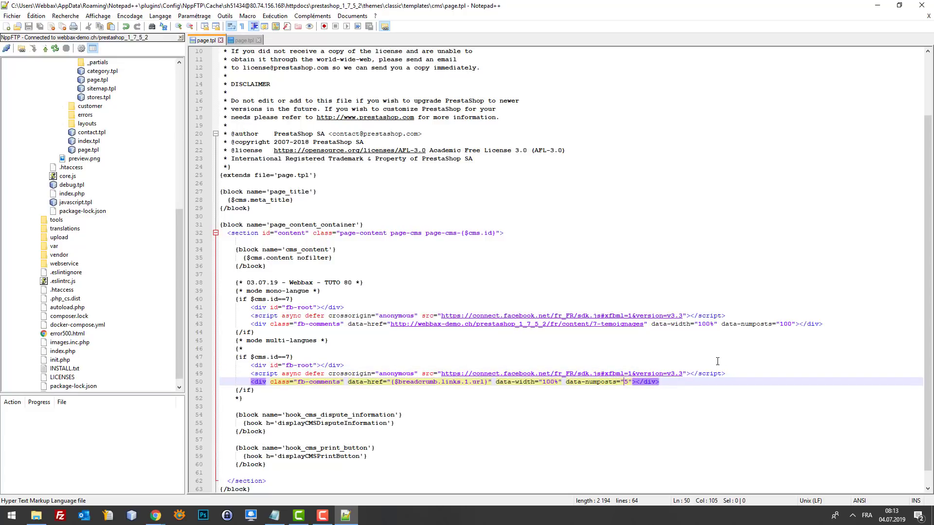
key(BackSpace)
text(100)
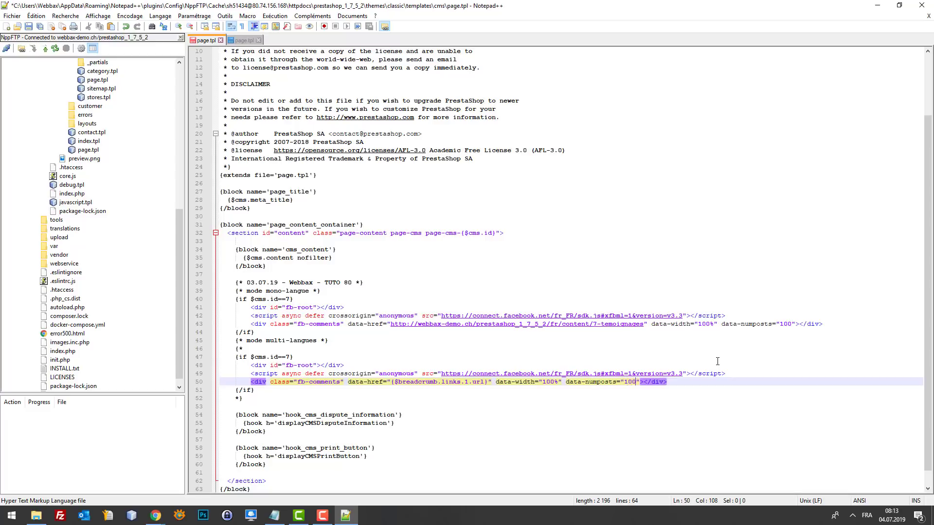
key(ctrl+s)
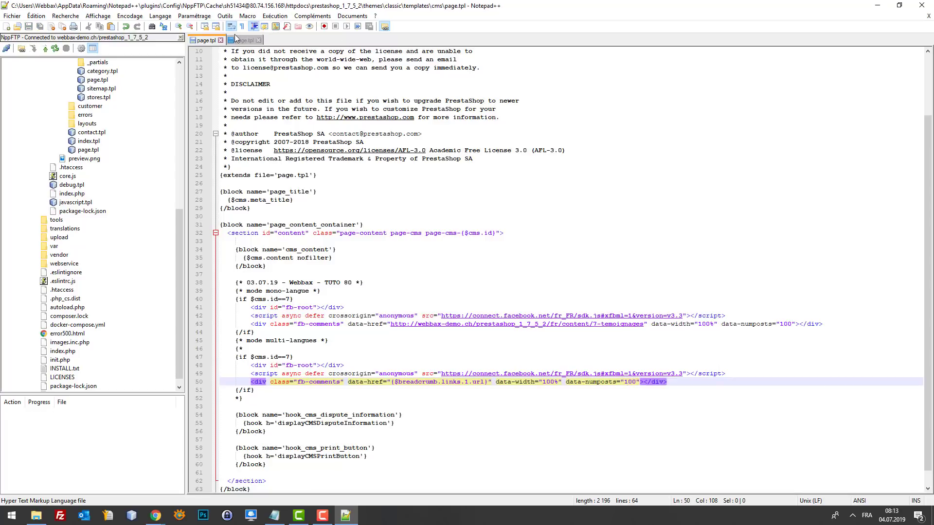
- Open the local tutorial copy of page.tpl and set data-numposts to 100 in its mono-language fb-comments div
click(241, 40)
click(206, 41)
click(240, 40)
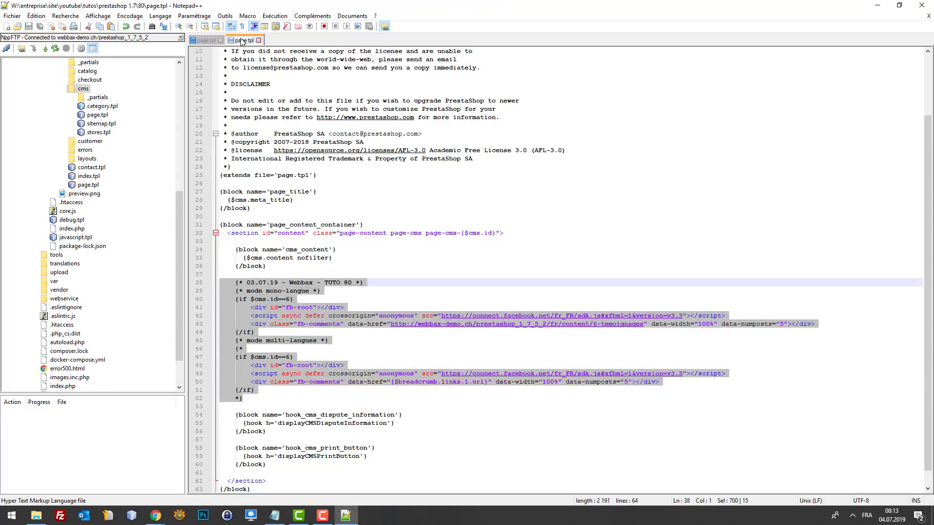
click(682, 344)
click(791, 324)
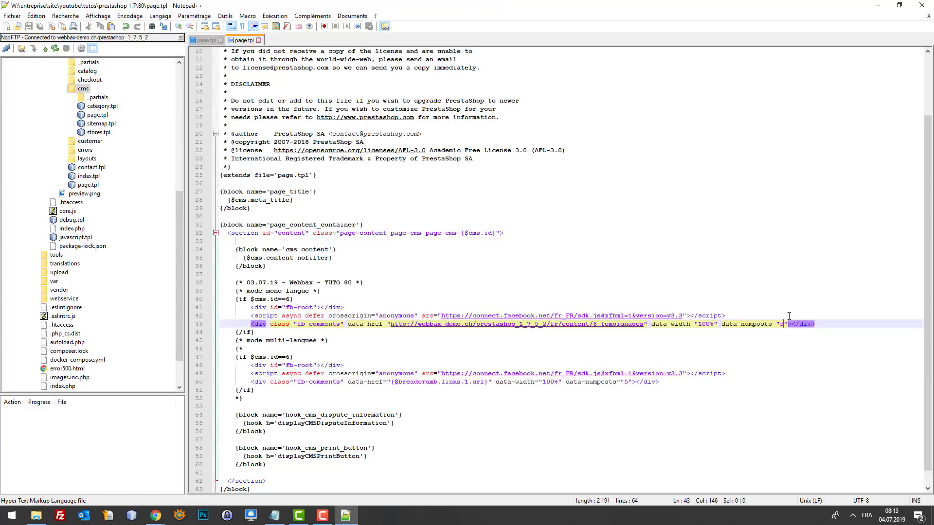
key(BackSpace)
text(100)
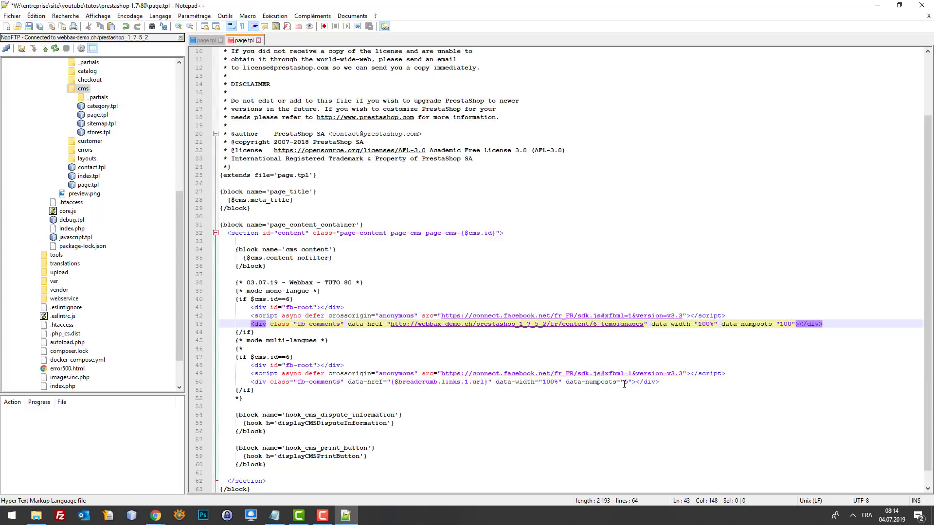
- Set data-numposts to 100 in the local copy's multi-language fb-comments div, save the file and return to the server's page.tpl
click(625, 383)
key(Delete)
text(100)
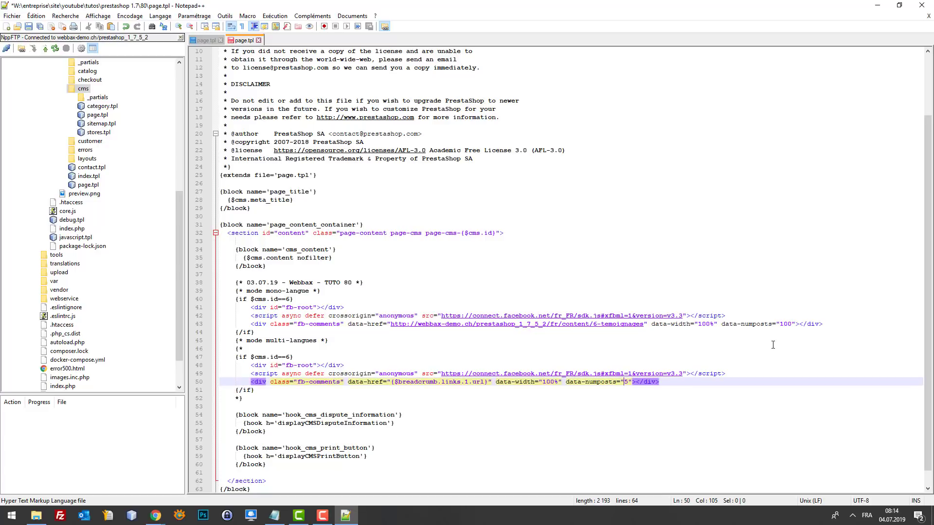
key(ctrl+s)
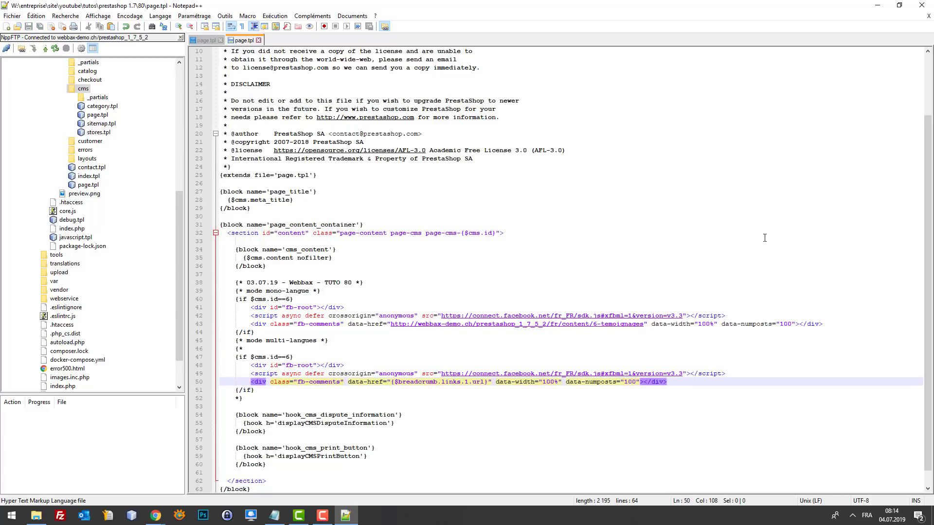
click(751, 242)
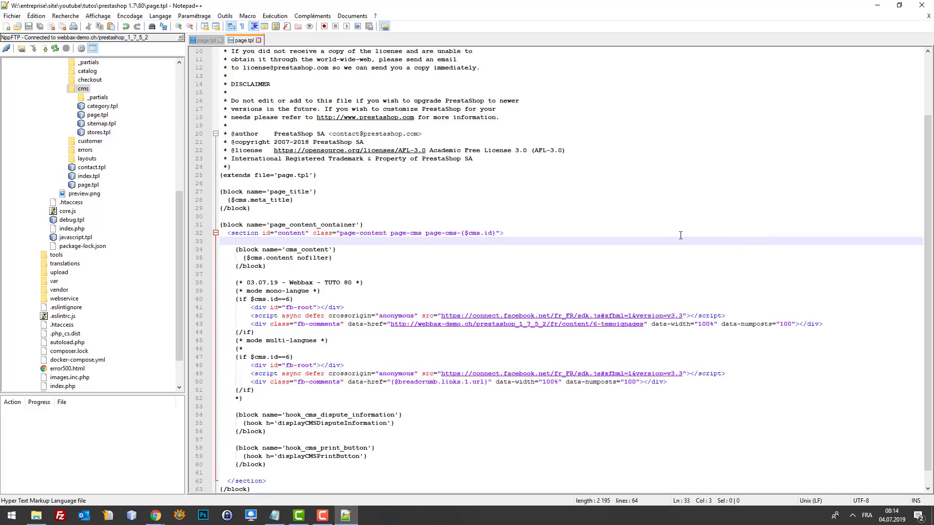
click(196, 41)
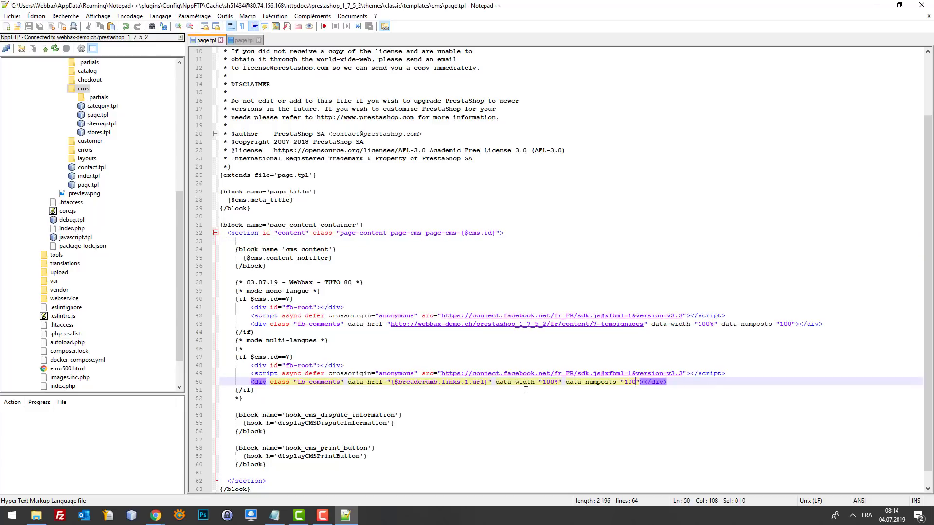
- Uncomment the multi-language block in the server's page.tpl by removing the {* and *} markers around its {if $cms.id==7} condition
click(526, 360)
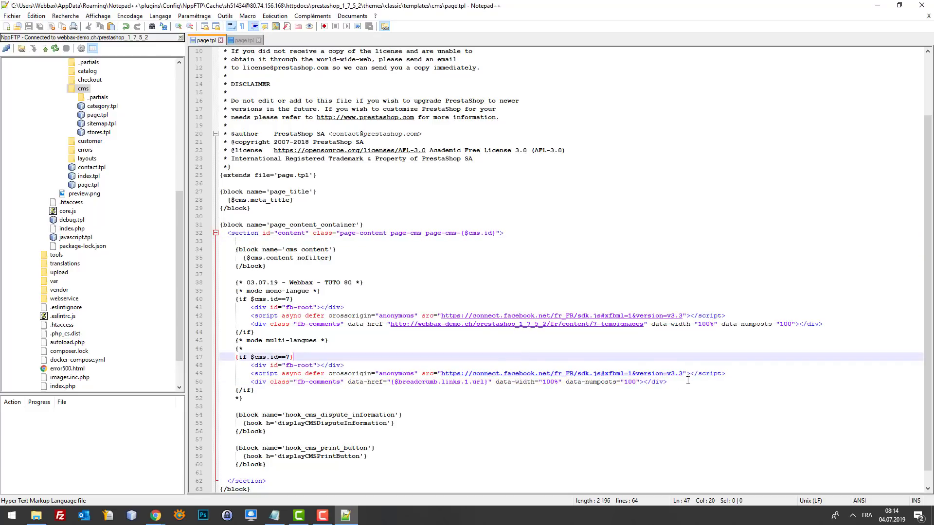
drag(667, 382, 228, 369)
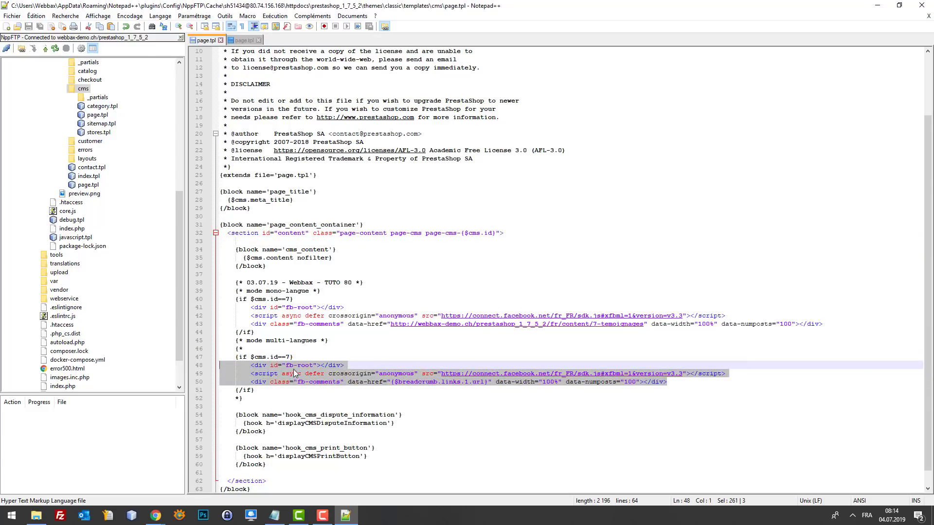
click(296, 349)
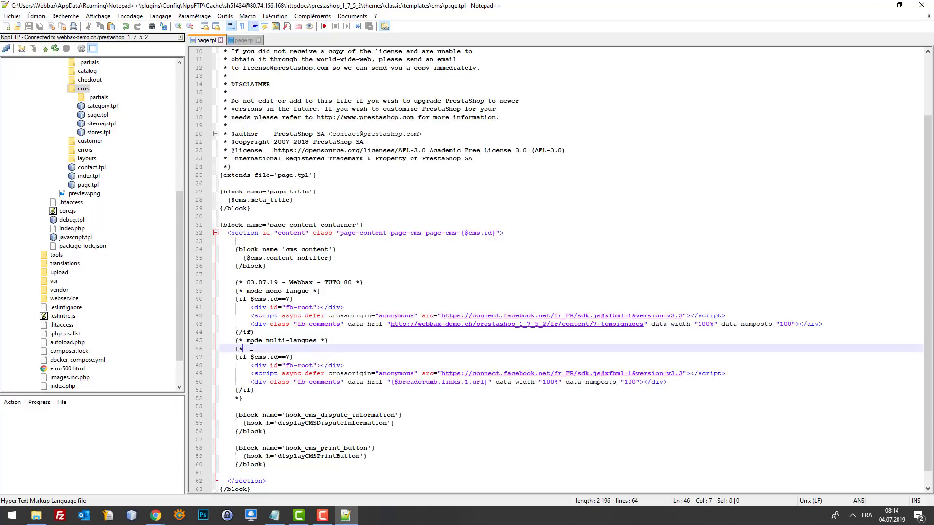
key(BackSpace)
key(BackSpace)
click(256, 399)
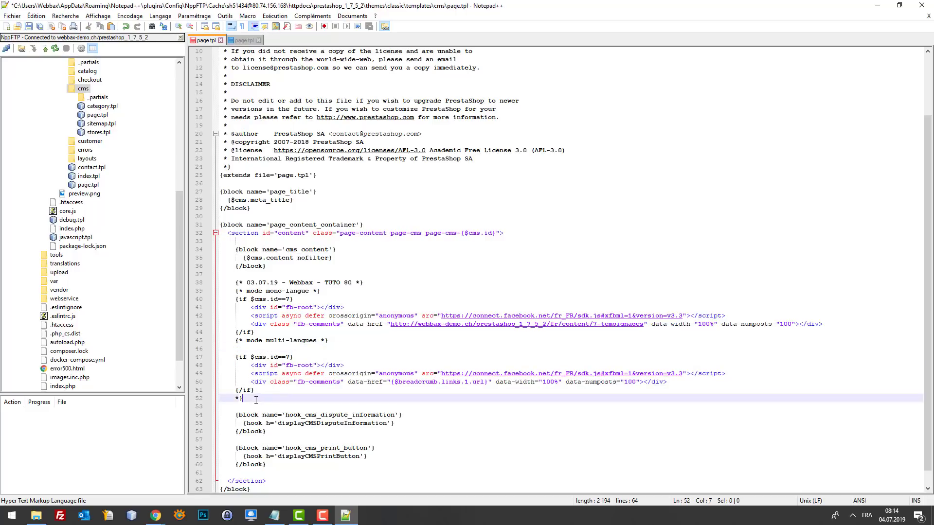
key(BackSpace)
key(BackSpace)
- Remove the empty line above the multi-language {if $cms.id==7} condition and save page.tpl
click(245, 346)
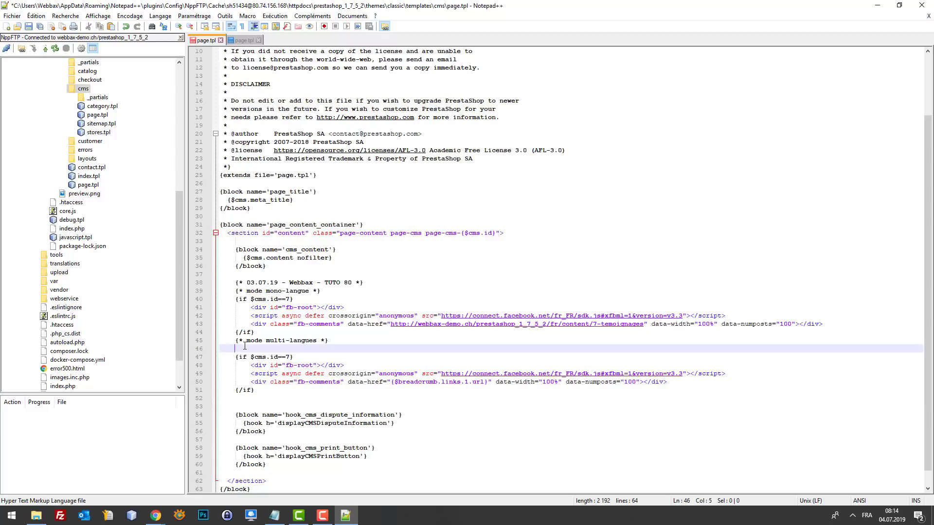
key(BackSpace)
key(BackSpace)
click(252, 395)
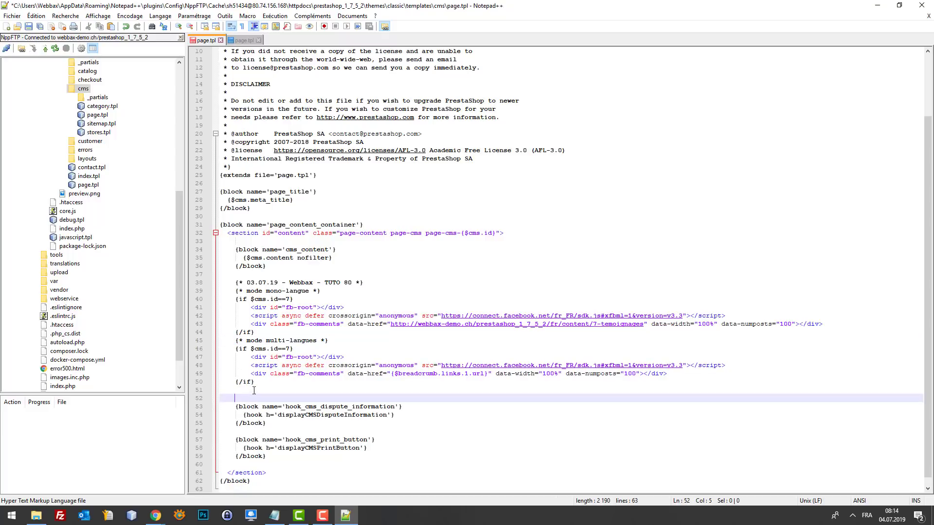
click(256, 390)
click(295, 373)
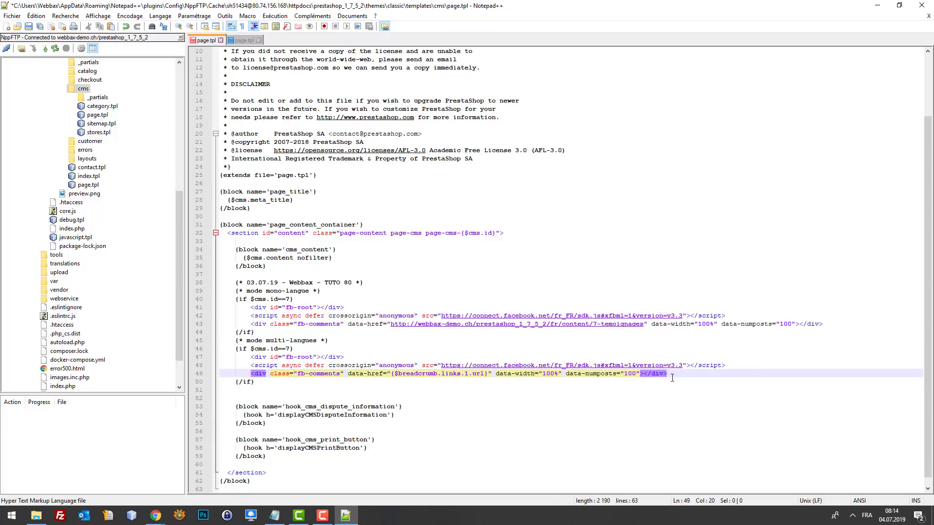
drag(672, 378, 280, 368)
click(291, 382)
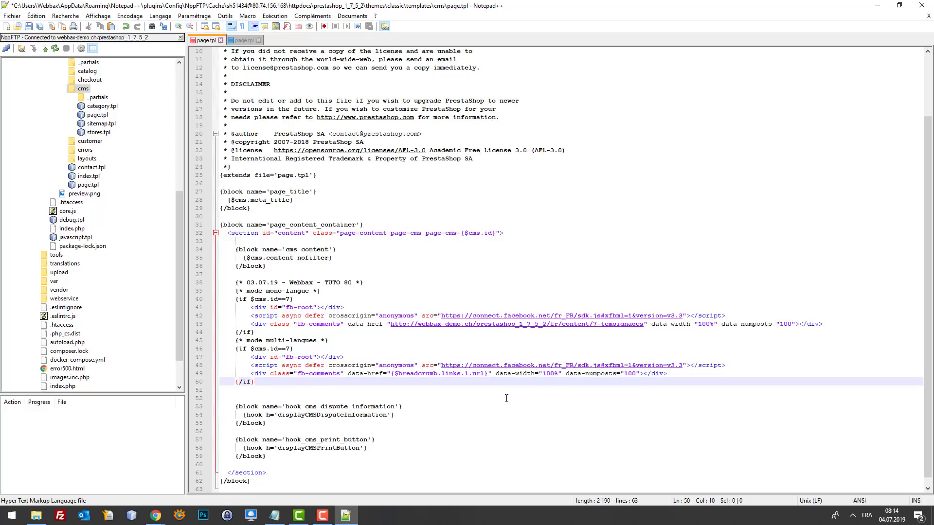
key(ctrl+s)
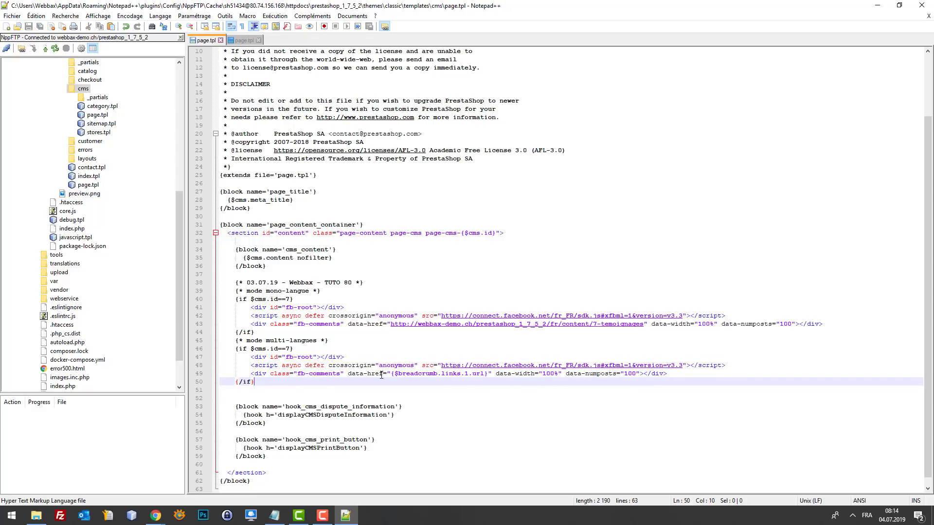
- Switch to Chrome, reload the Témoignages page and change the store language to Italiano
drag(392, 373, 489, 373)
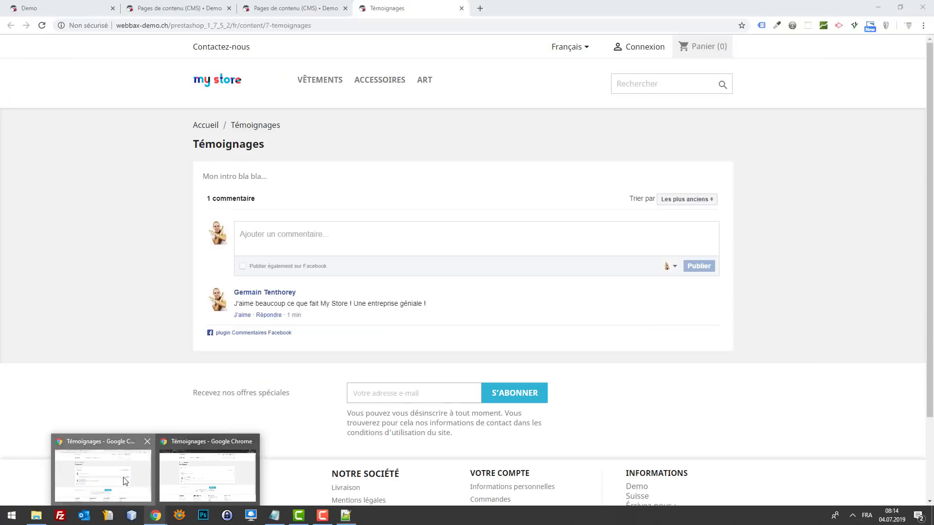
click(105, 474)
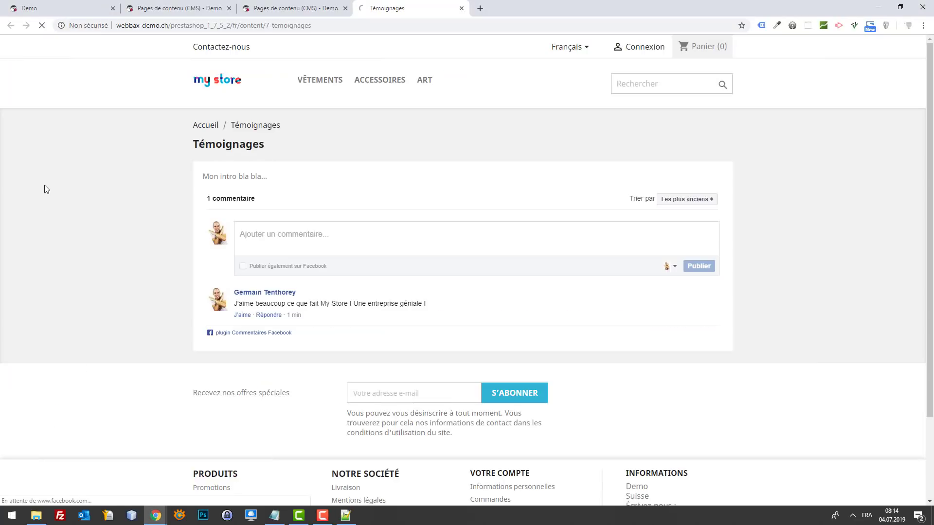
key(F5)
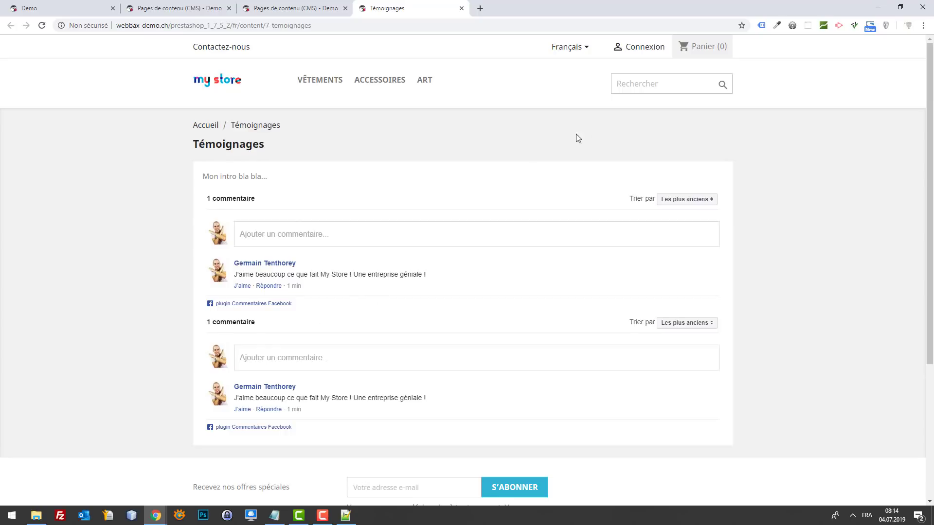
click(586, 47)
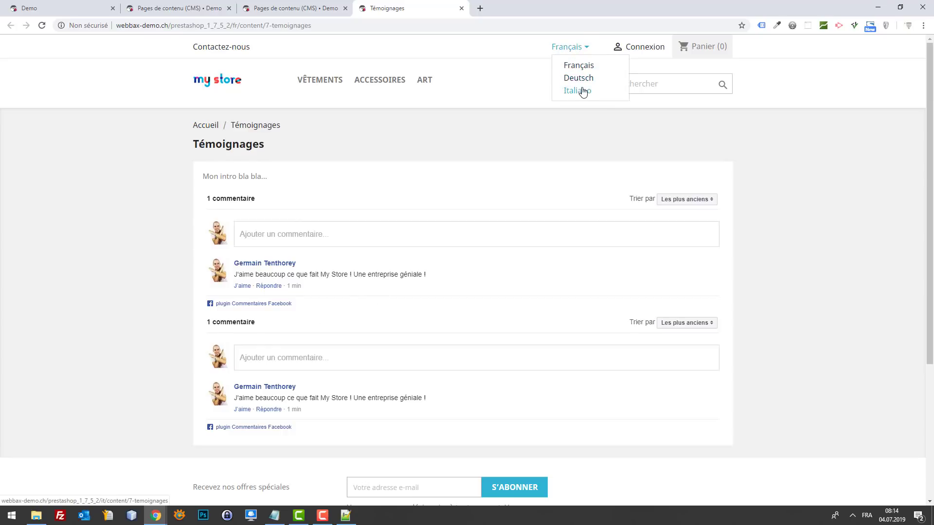
click(578, 90)
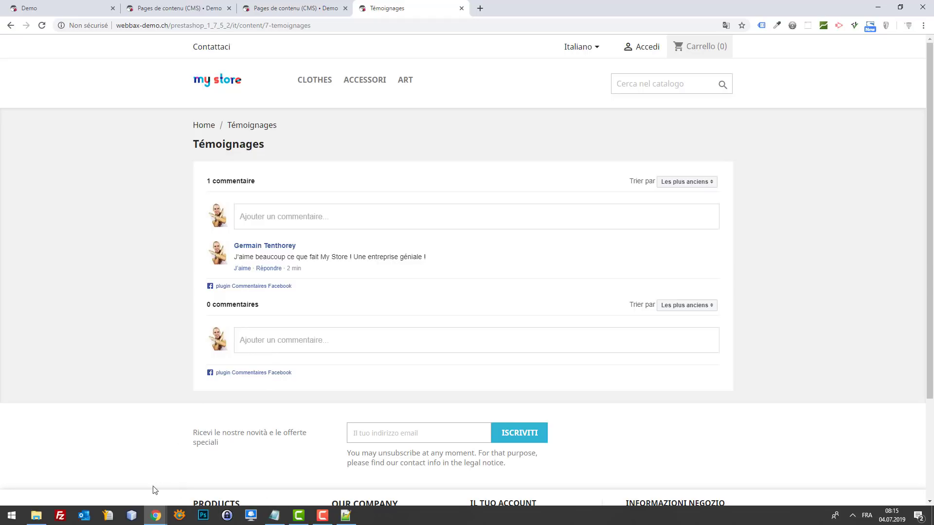
- Compare the {$breadcrumb.links.1.url} code in Notepad++ with the Italian Témoignages page's address in Chrome
click(346, 515)
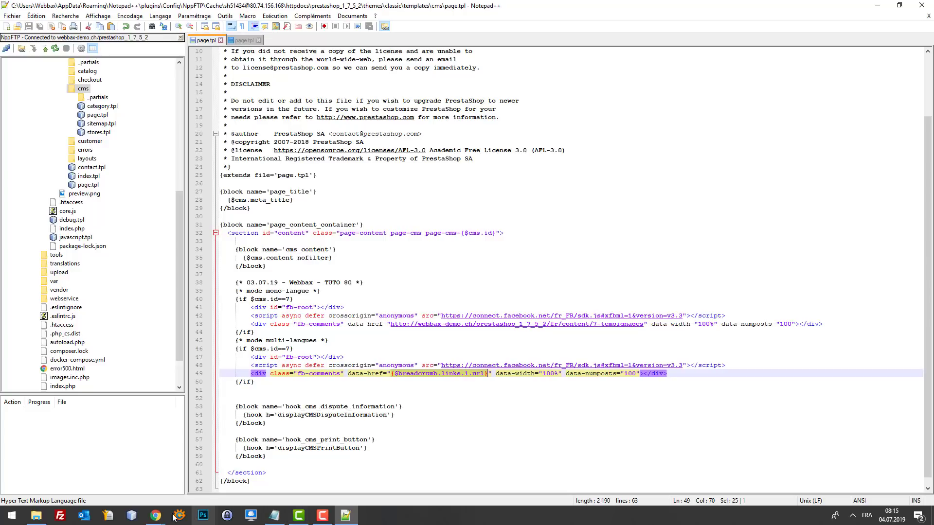
click(155, 515)
click(133, 470)
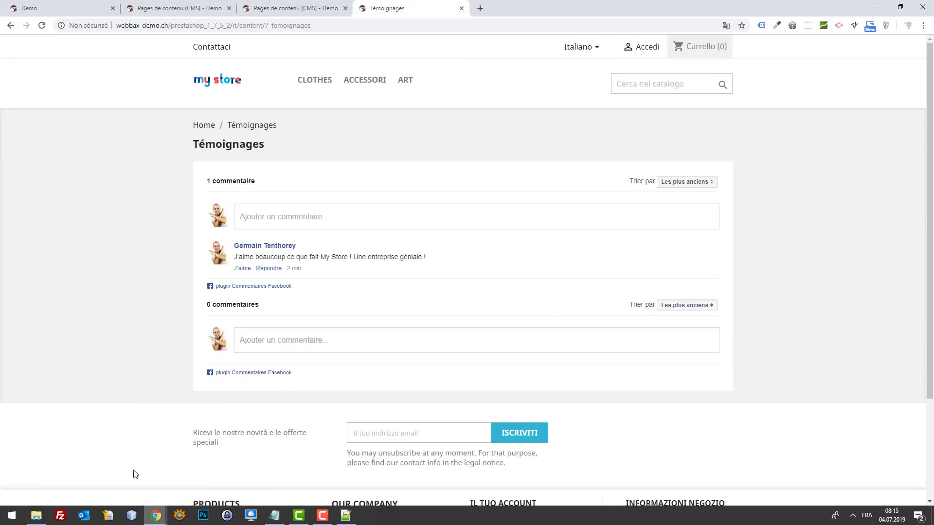
click(324, 26)
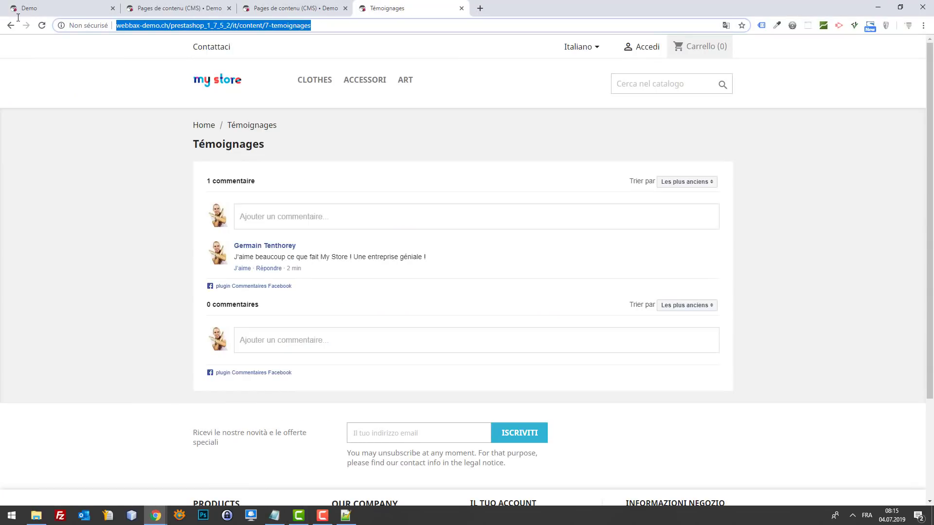
drag(18, 17, 55, 15)
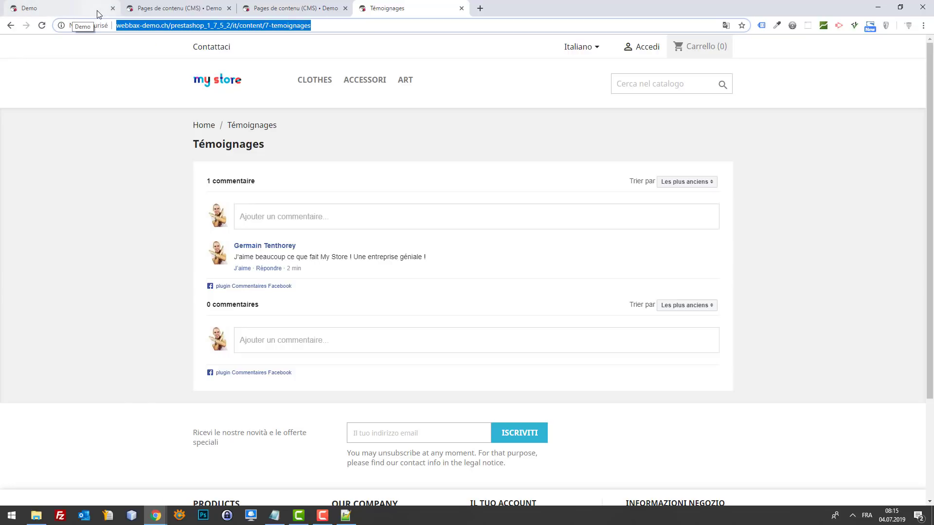
- Publish "Mon message italien... Youpie !" in the Italian page's second Facebook comment box and switch the store language to Français
click(283, 351)
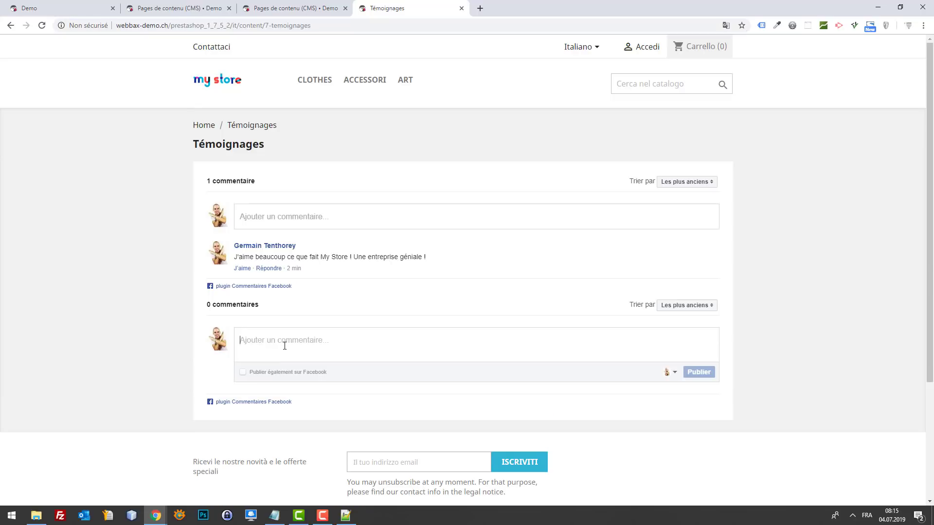
text(Mon message italien... Youpie !)
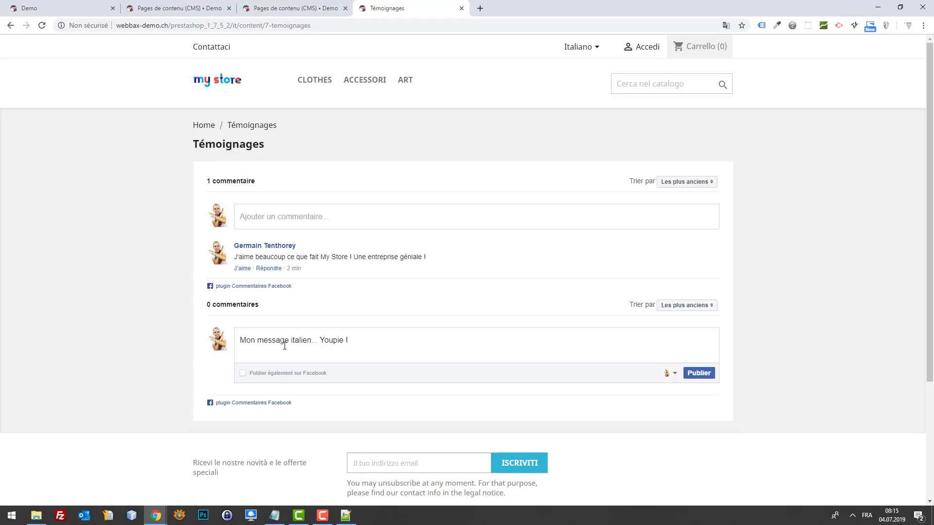
click(700, 372)
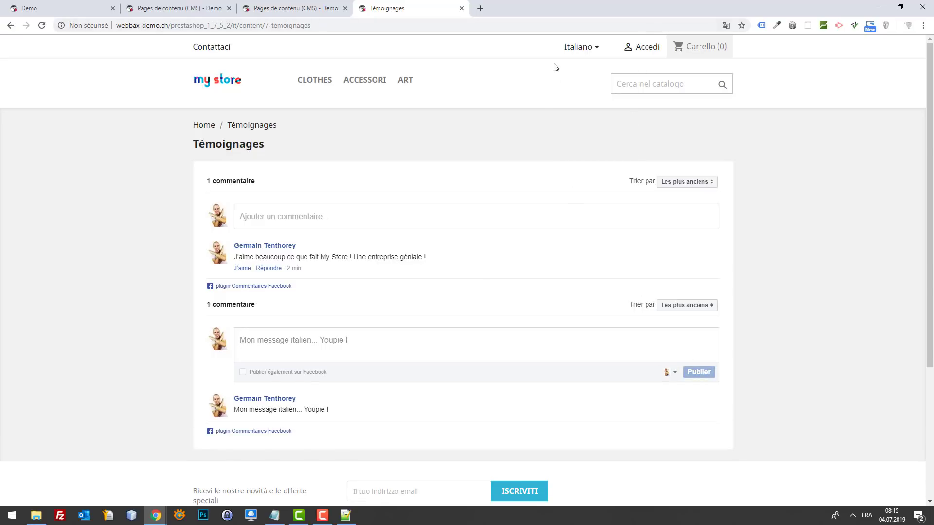
click(593, 49)
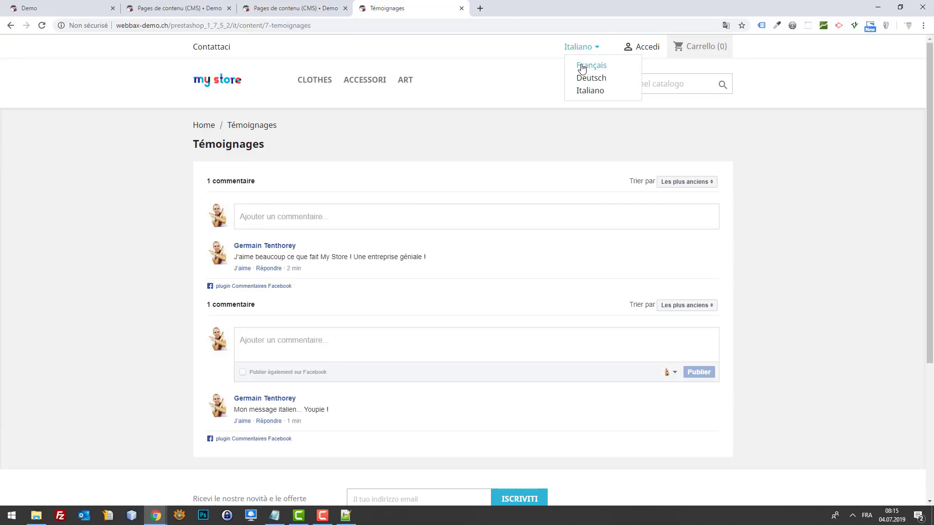
click(585, 67)
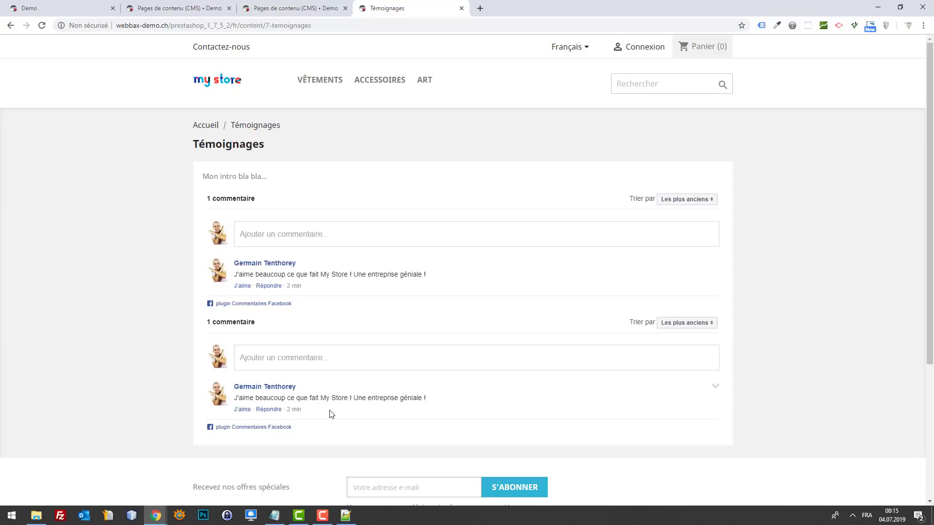
- Switch the store language to Deutsch and publish "Ya GUT !" in the second Facebook comment box
click(571, 46)
click(577, 78)
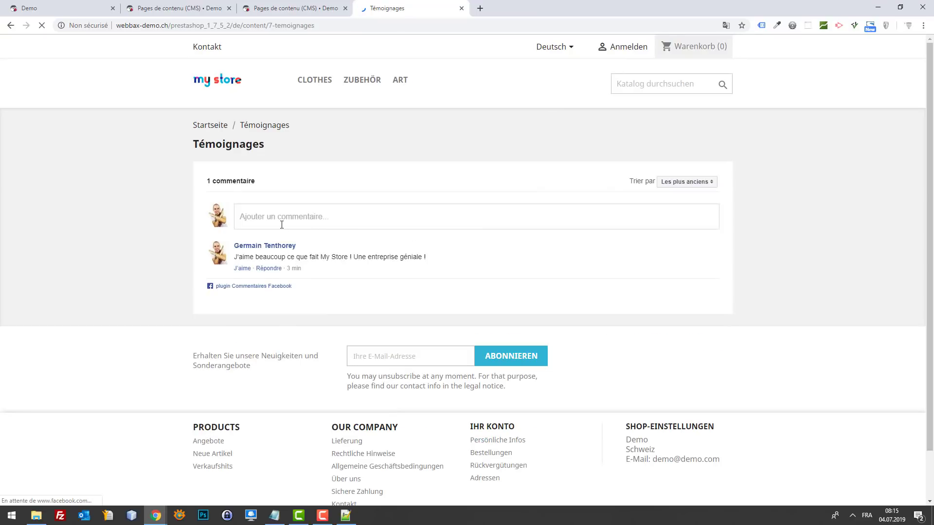
click(266, 333)
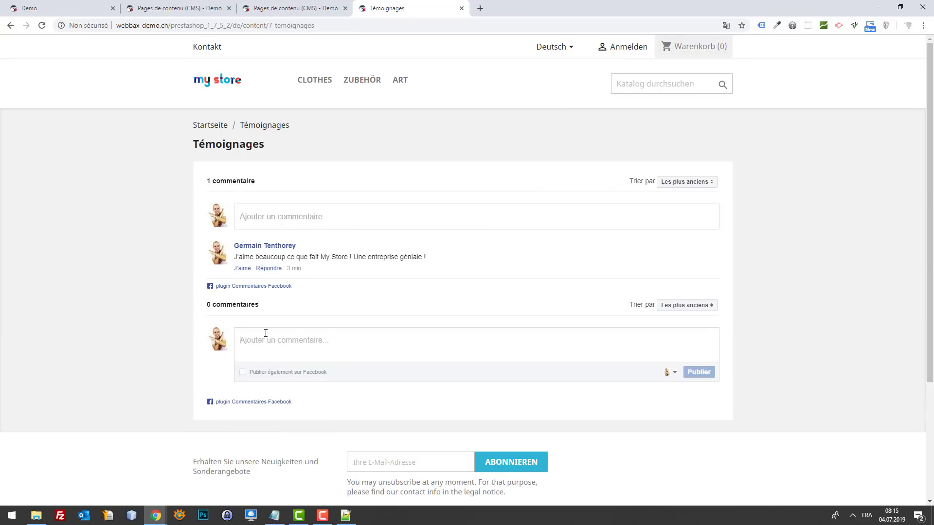
text(Ya GUT !)
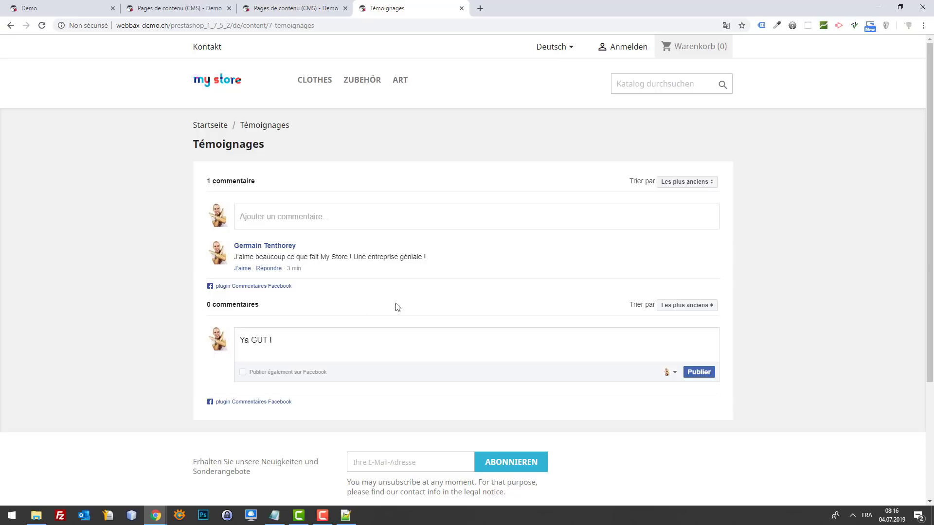
click(708, 372)
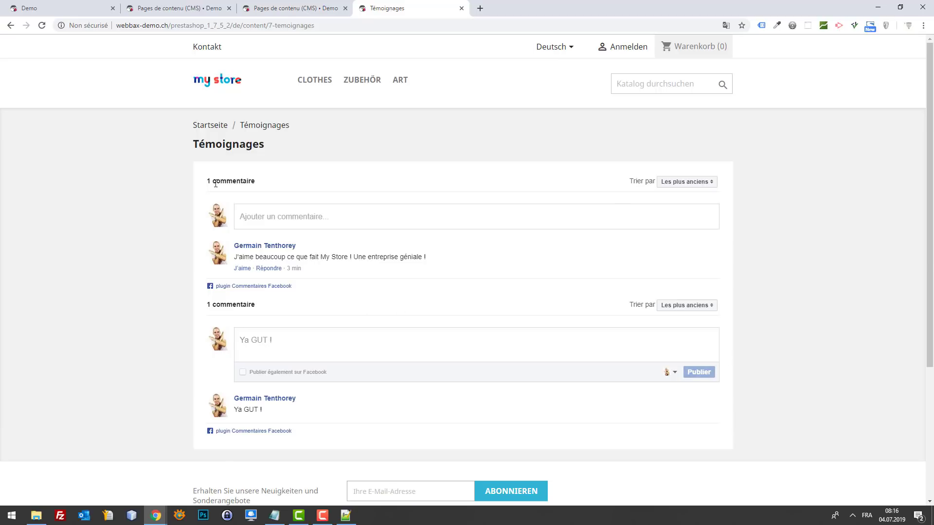
- Check the second comment block on the Témoignages page in Italiano, Deutsch and Français
click(558, 49)
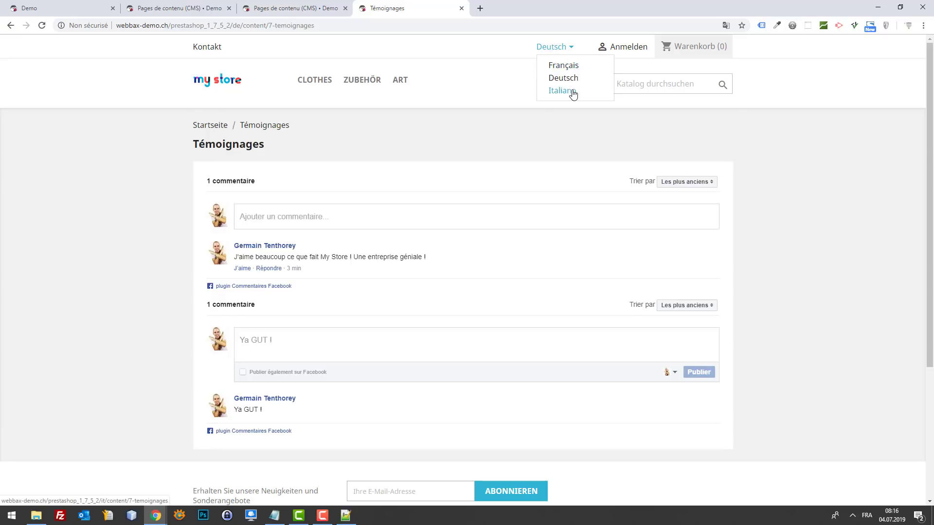
click(573, 91)
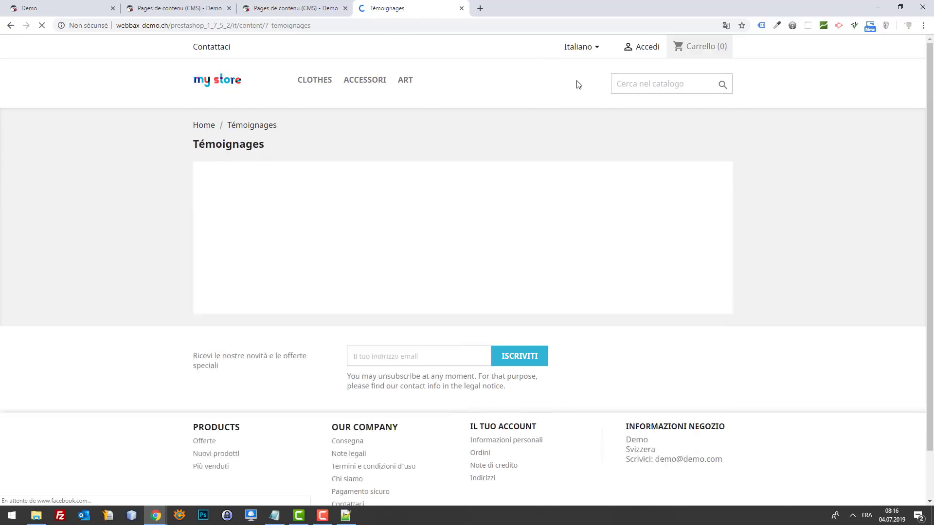
click(589, 46)
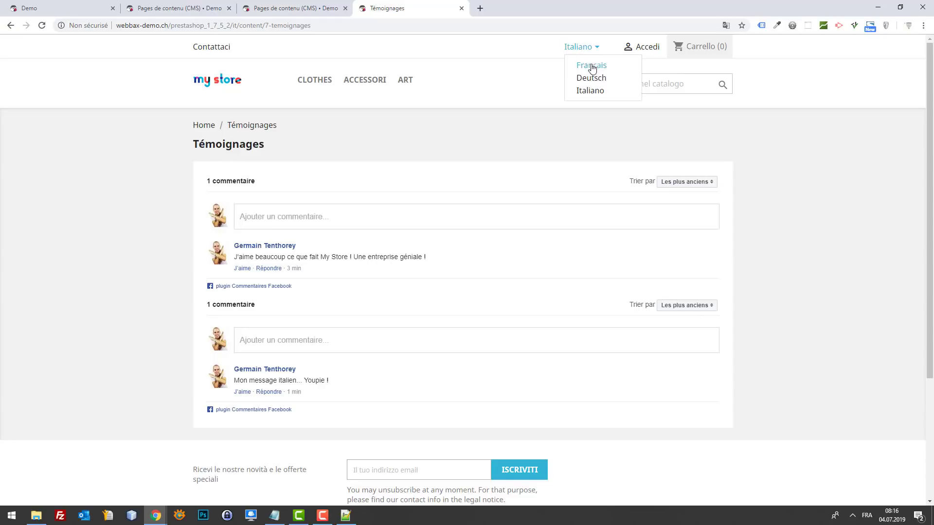
click(592, 78)
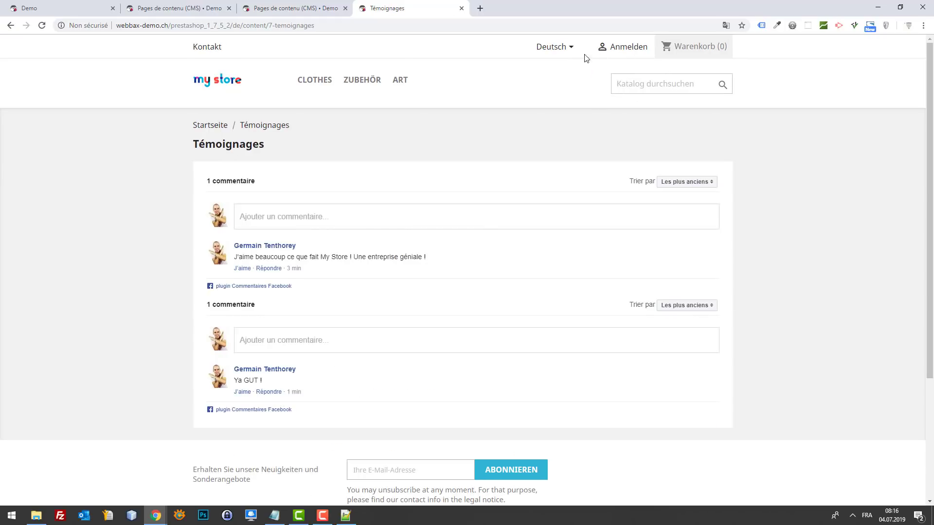
click(562, 48)
click(563, 67)
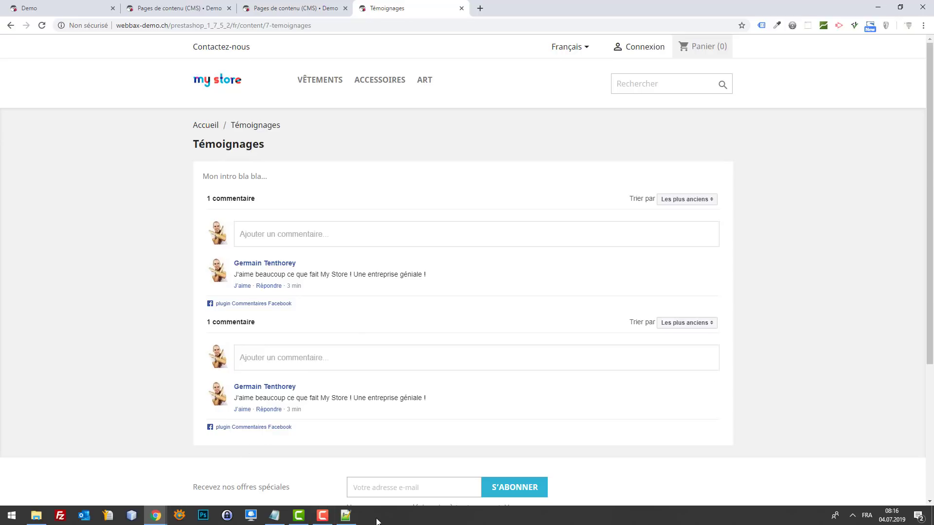
- Return to Notepad++ and review the Facebook code lines of the multi-language and mono-language blocks in page.tpl
click(346, 516)
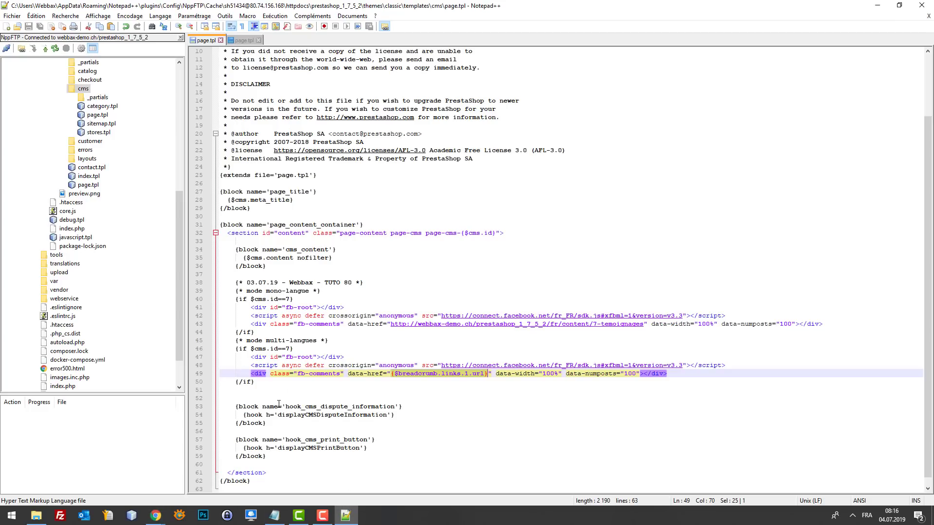
drag(238, 357, 709, 375)
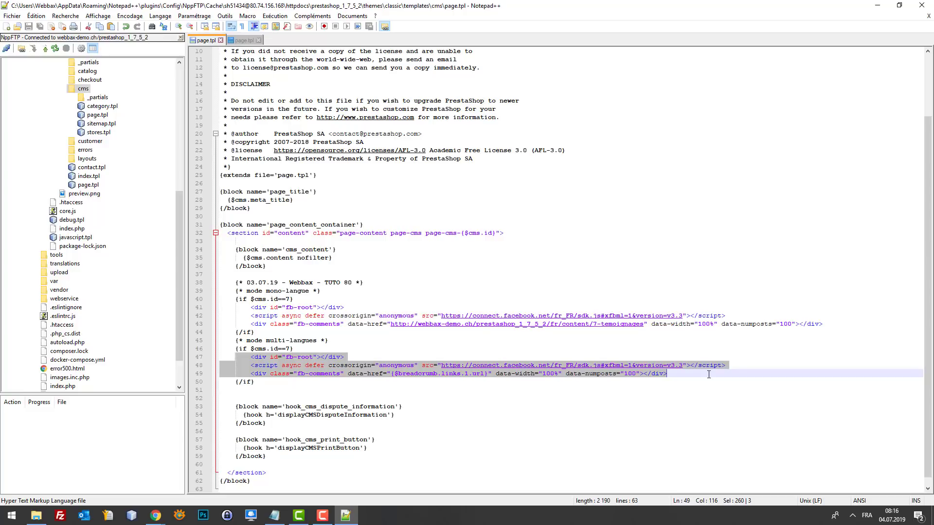
click(268, 326)
drag(251, 308, 793, 324)
click(784, 351)
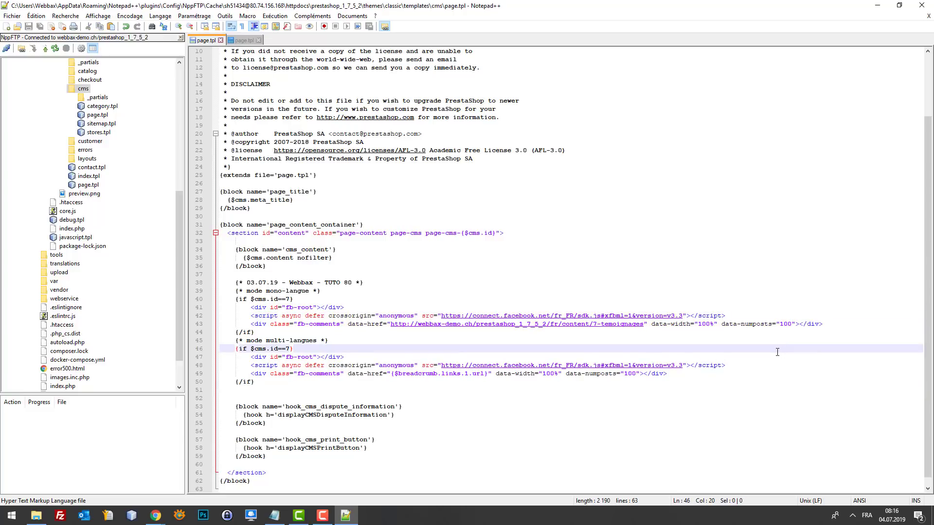
- Review the mono-language Facebook code lines in page.tpl and switch to the Témoignages page in Chrome
drag(836, 324, 217, 308)
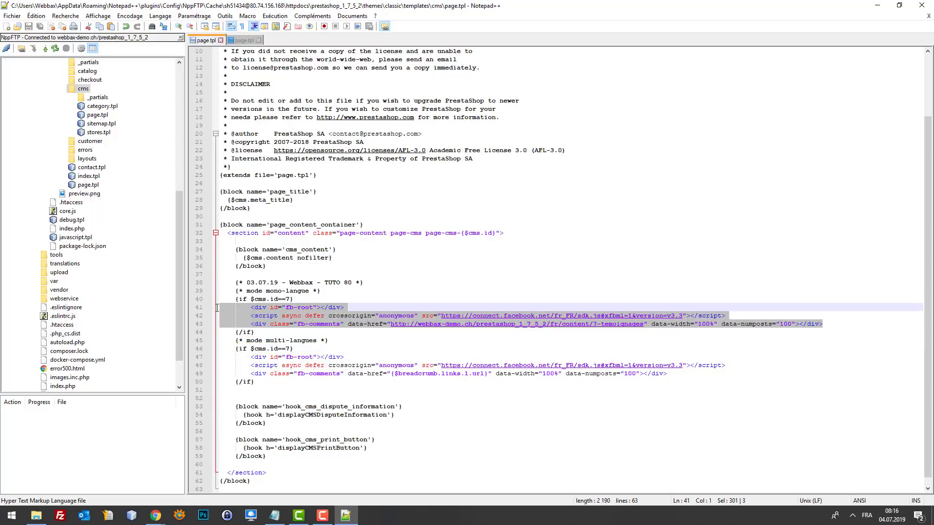
click(394, 291)
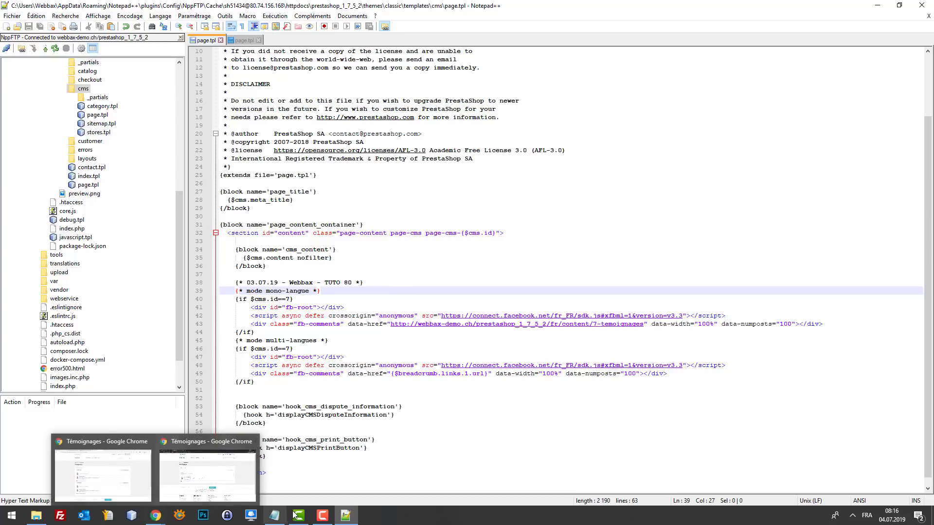
click(275, 516)
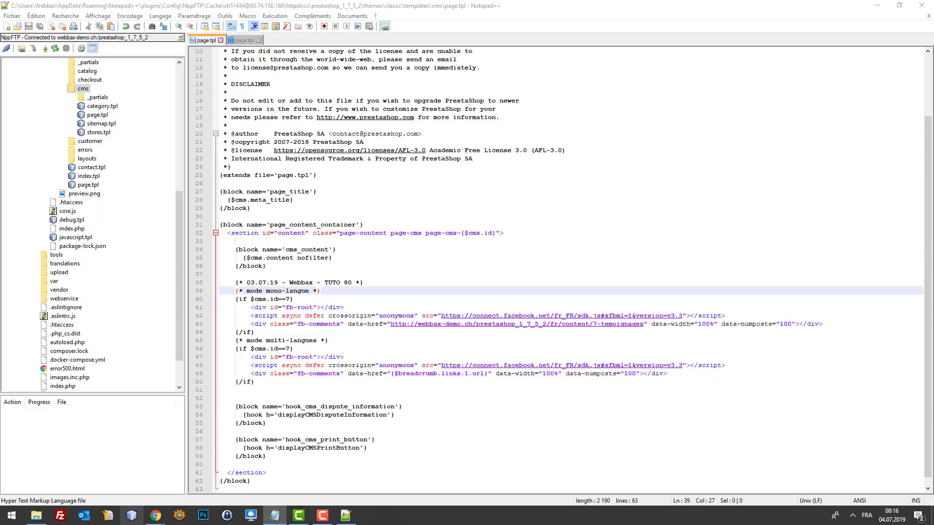
mouse_move(156, 515)
click(128, 465)
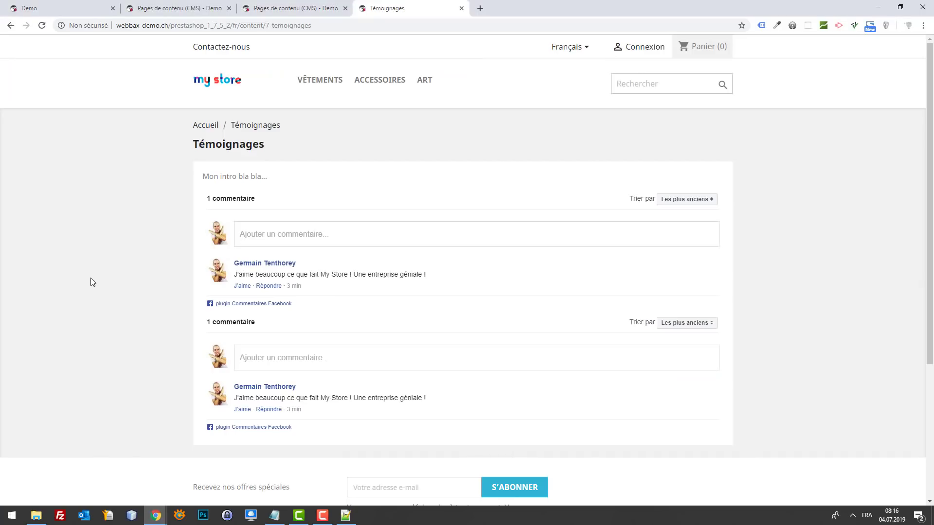
- Preview the Témoignages page in the developer tools' device emulation as an iPad in landscape and portrait orientation
key(F12)
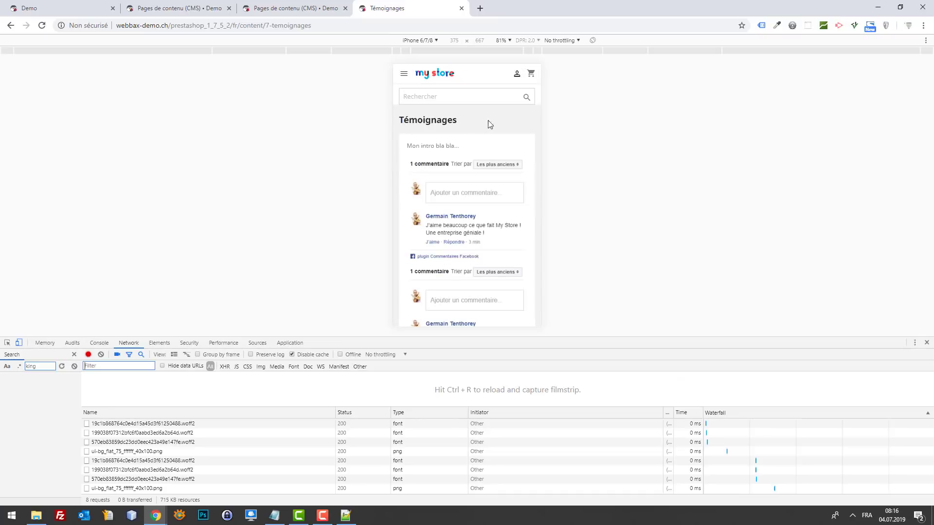
click(19, 345)
click(18, 346)
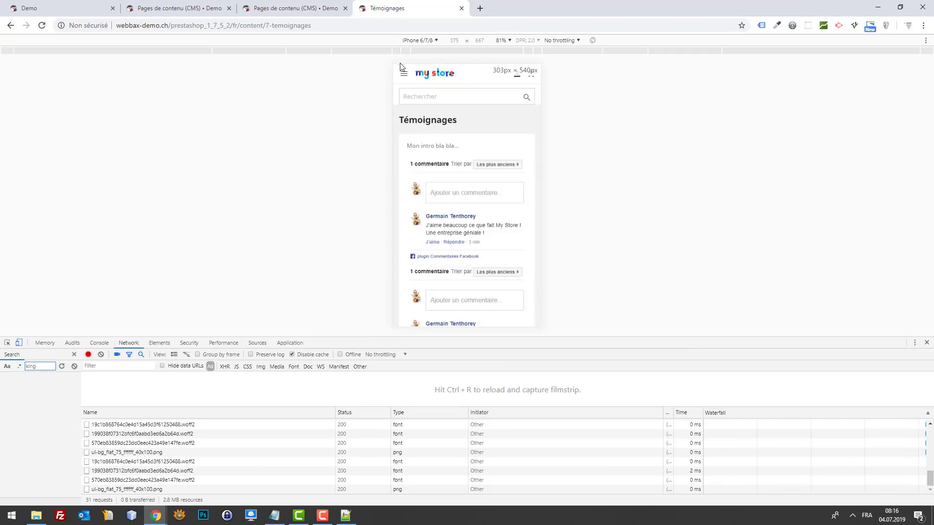
click(429, 39)
click(432, 193)
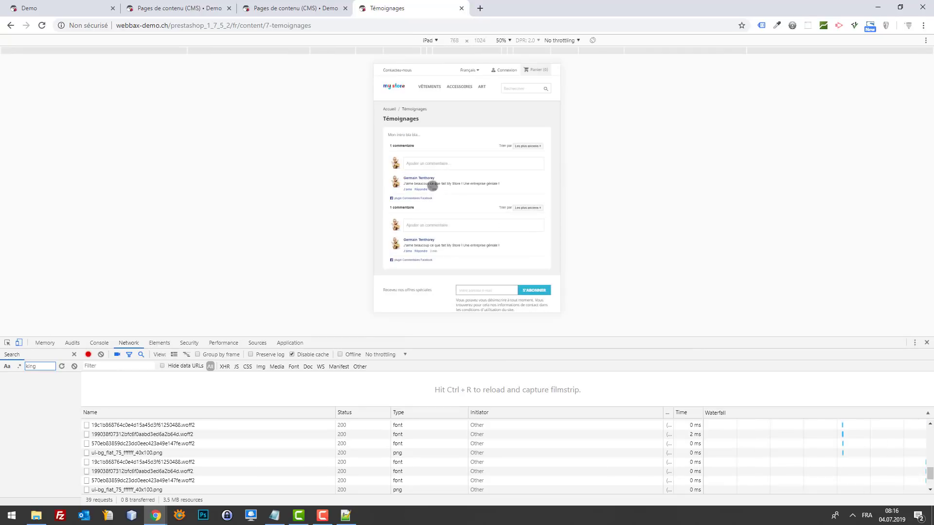
click(592, 40)
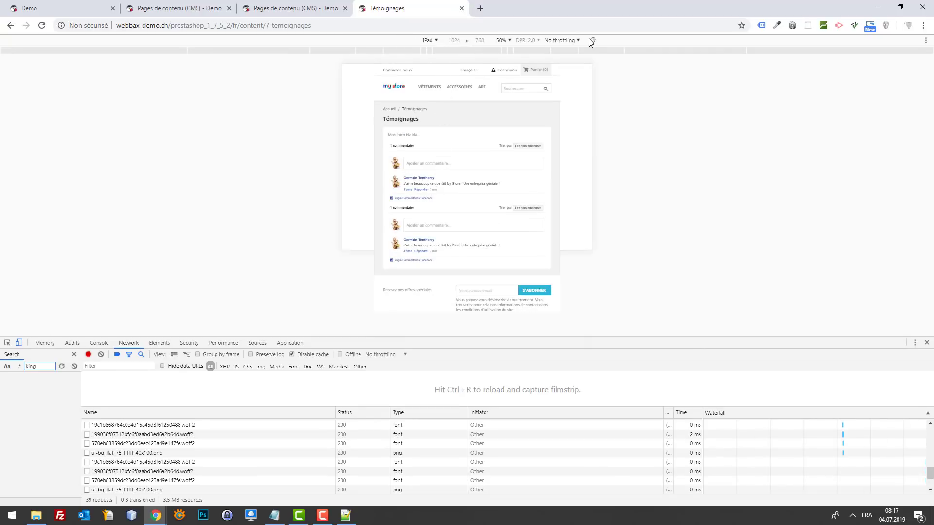
click(591, 41)
- Preview the comment blocks at iPhone 6/7/8 size and leave device emulation
click(430, 39)
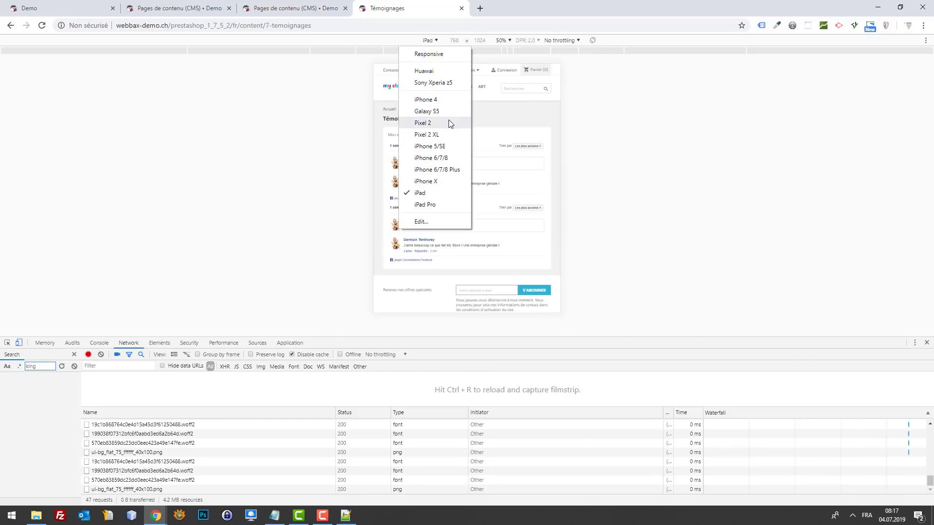
click(444, 157)
scroll(446, 157, down, 3)
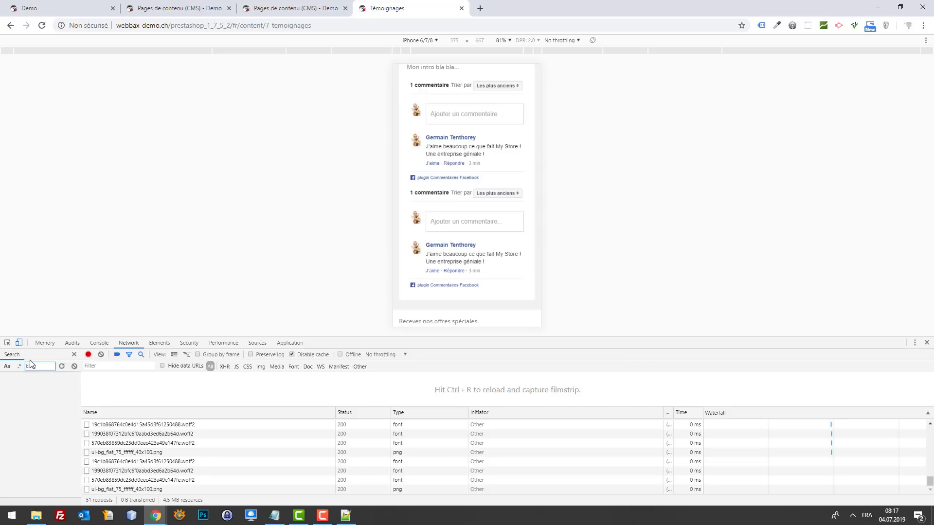
click(19, 343)
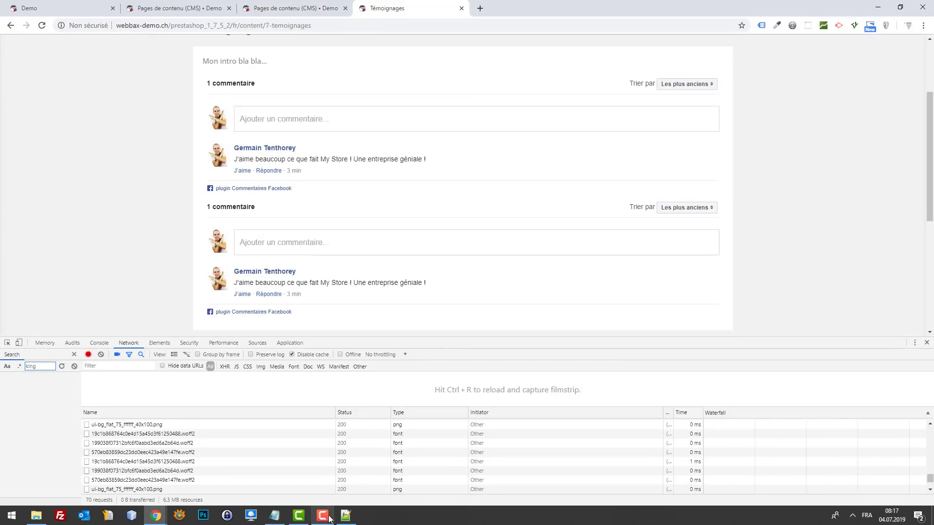
- Switch to Notepad++, comment out the mono-language Facebook code in page.tpl with {* and *}, and save the file
click(343, 517)
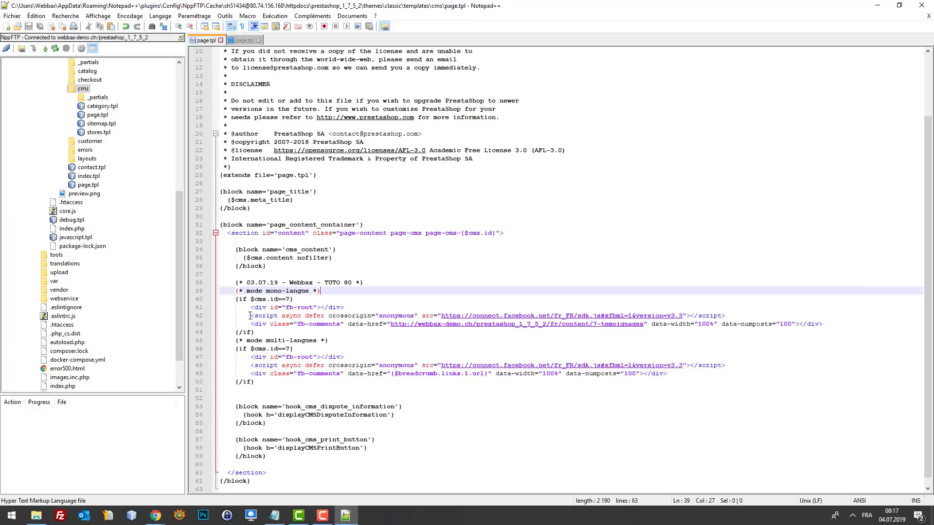
click(296, 300)
key(Return)
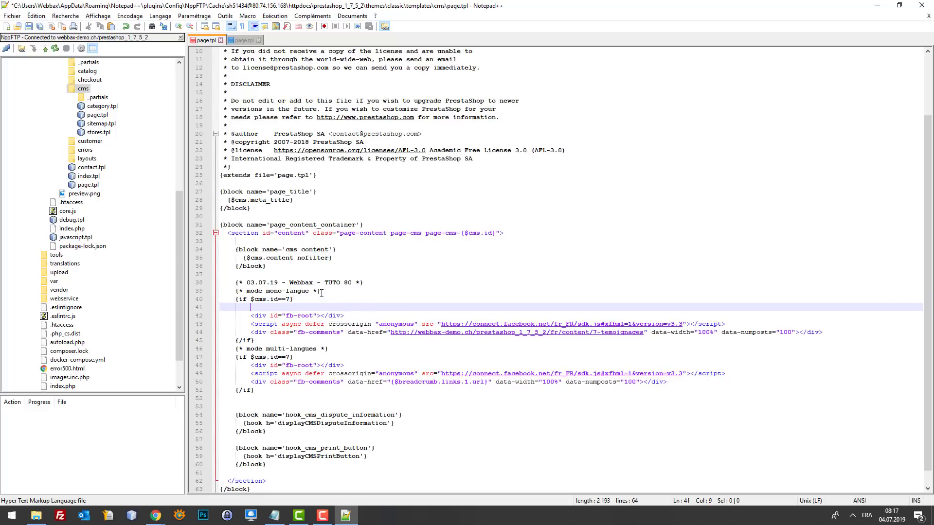
text({*)
click(831, 333)
key(Return)
text(*)
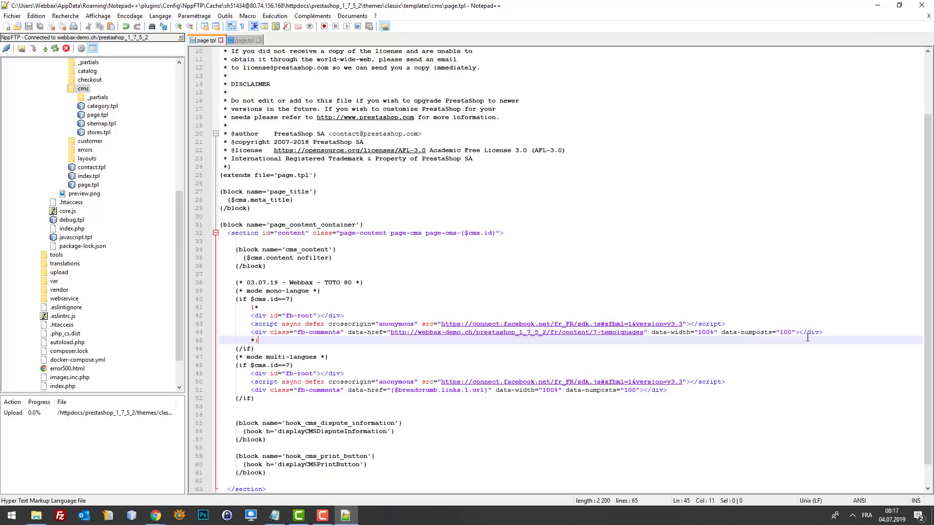
- Return to Chrome and reload the Témoignages page to check the remaining comment block
click(156, 516)
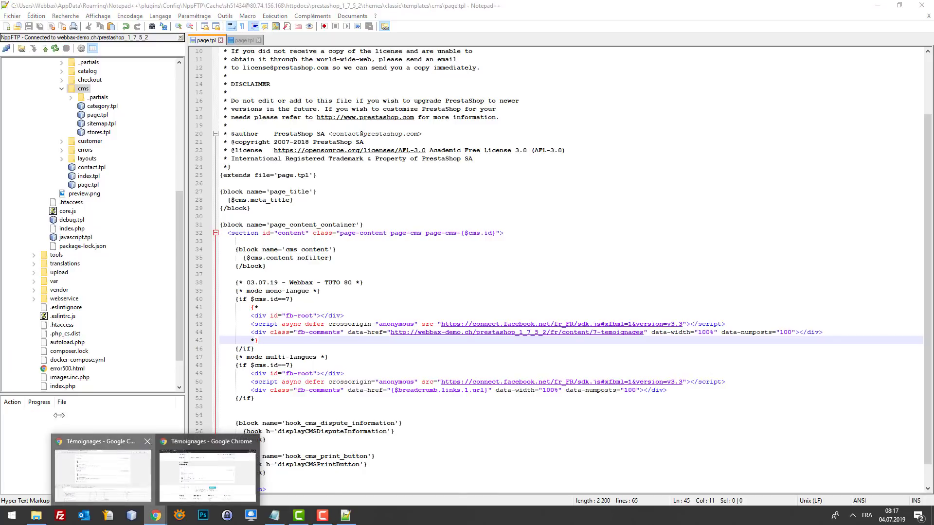
click(83, 466)
key(F5)
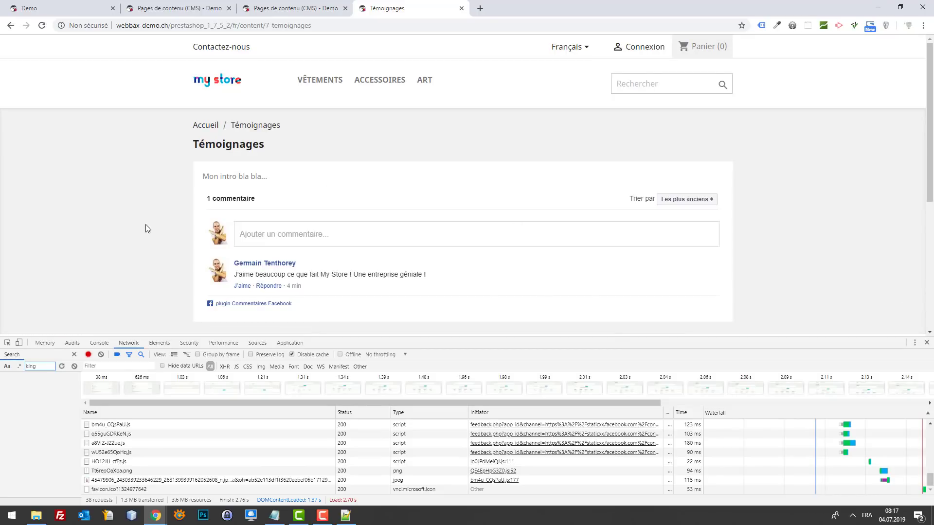
- Search for "webbax optimiser page cms" in a new tab, view the article "Prestashop 1.7 – Optimiser les pages CMS (ép.18)" and close it
key(ctrl+t)
text(webbax tut)
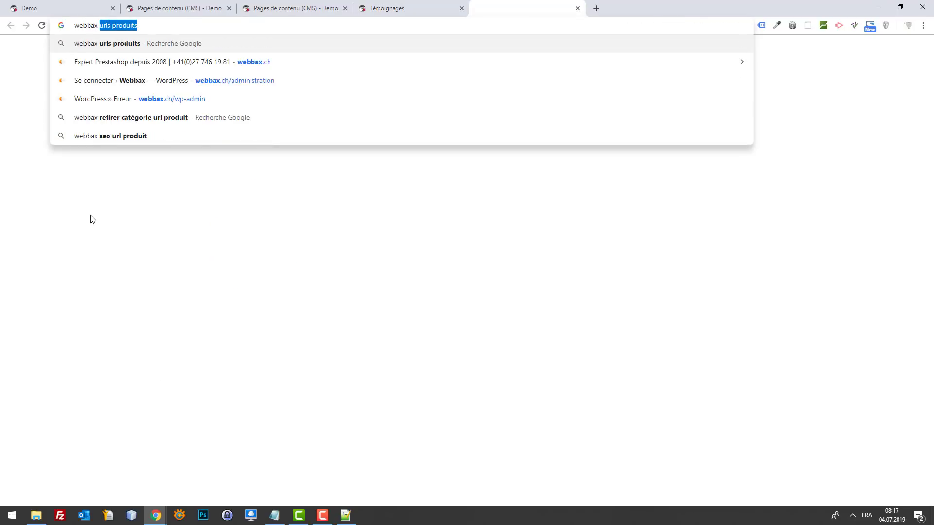
key(BackSpace)
key(BackSpace)
key(BackSpace)
text(optimi)
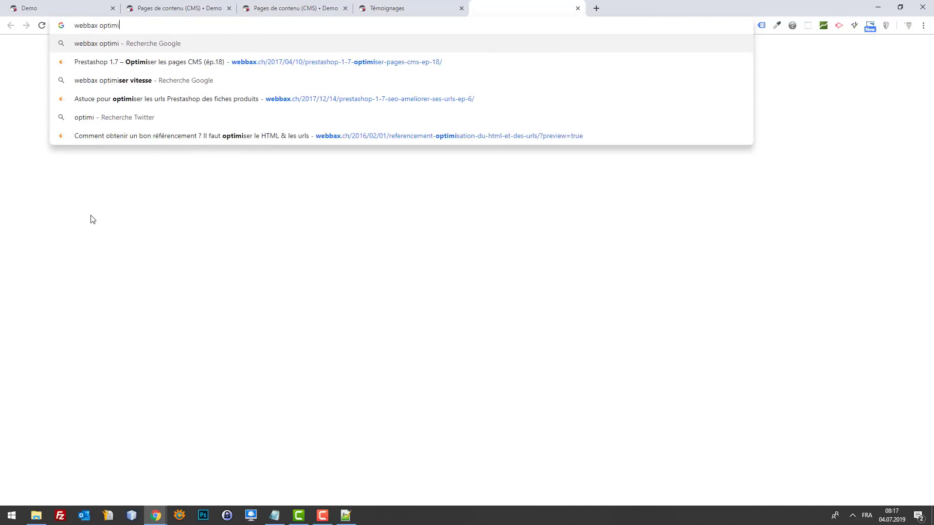
text(ser page )
text(cms)
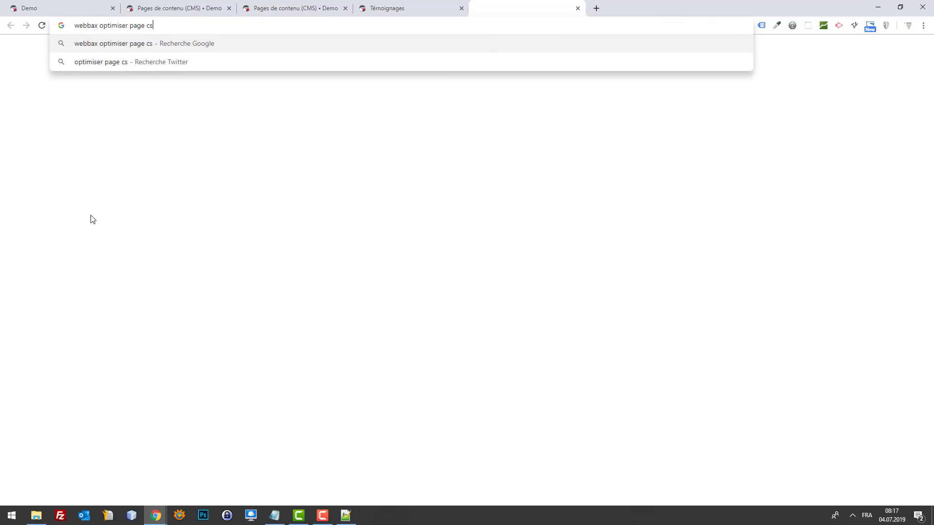
key(Return)
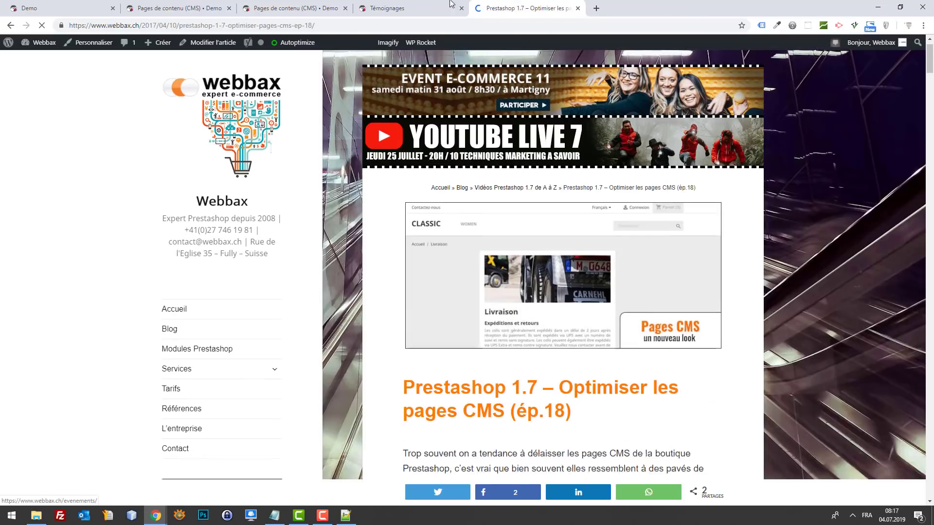
click(578, 8)
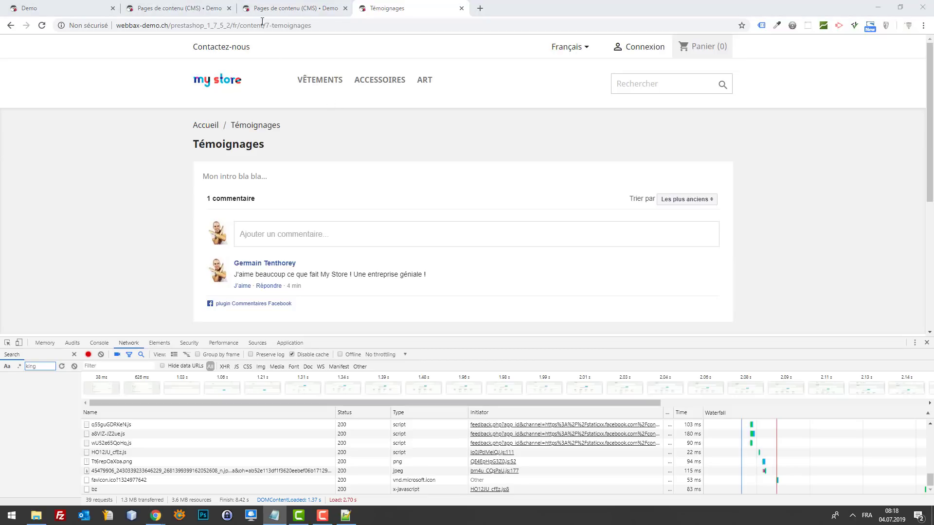
- Add the Témoignages CMS page to the selected items of the Menu principal module in the PrestaShop back office and save
click(177, 8)
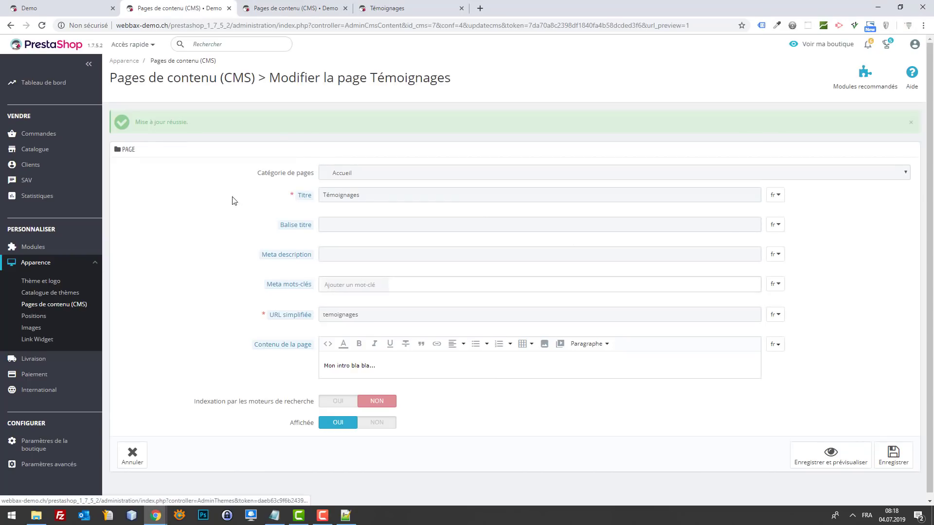
click(46, 250)
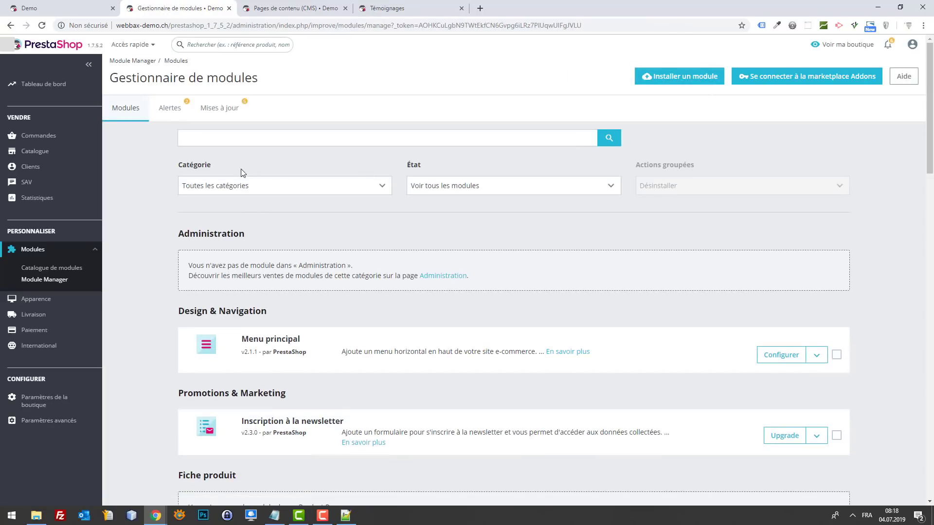
click(775, 360)
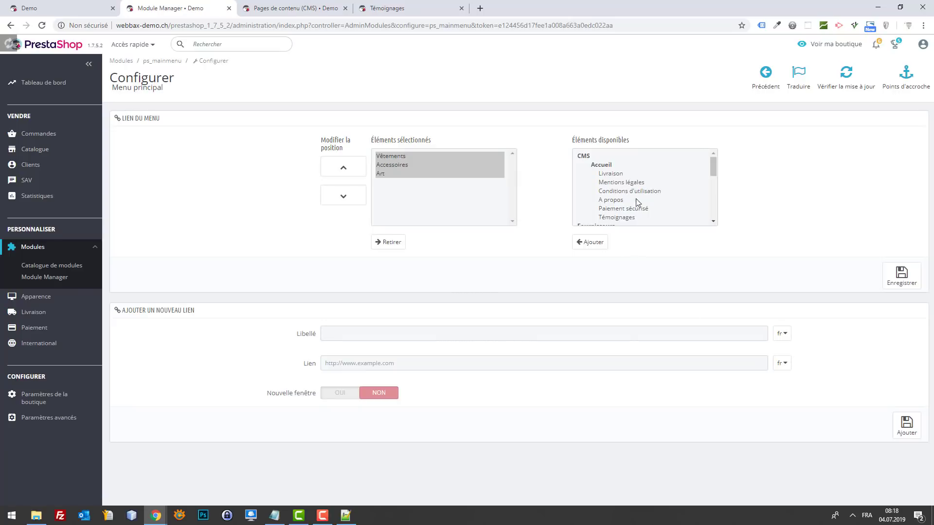
scroll(635, 199, down, 5)
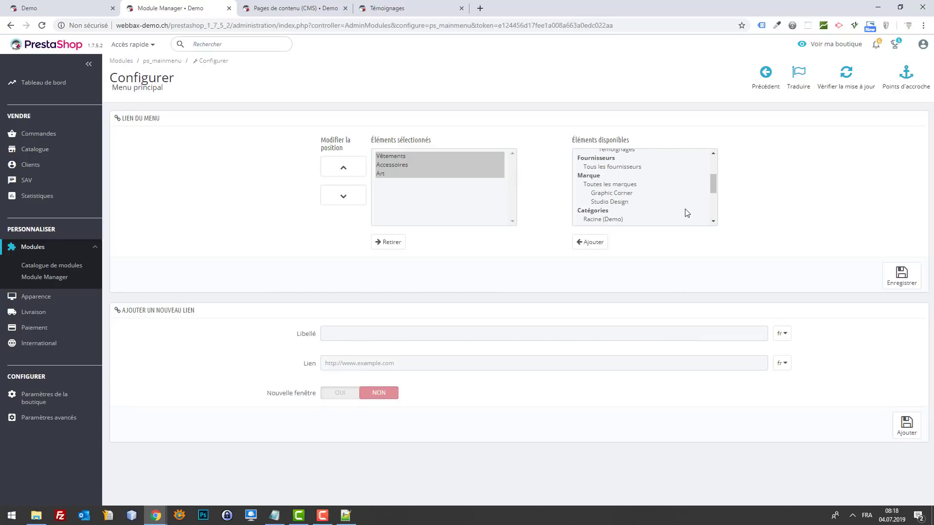
scroll(688, 214, down, 2)
scroll(690, 204, up, 5)
click(623, 218)
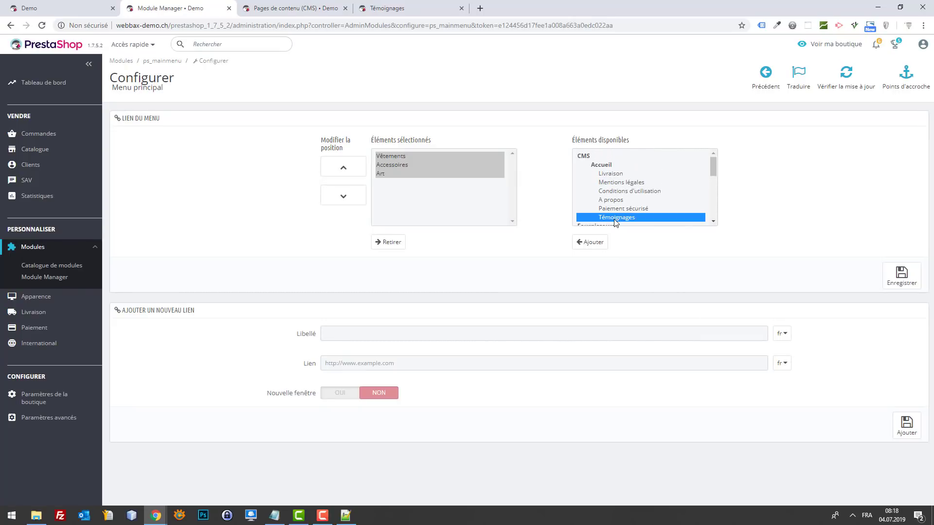
click(590, 242)
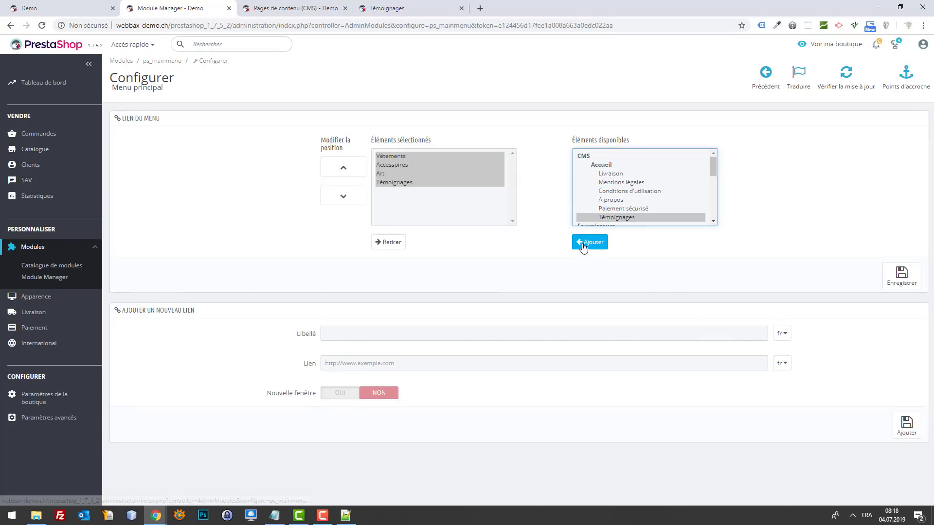
click(901, 275)
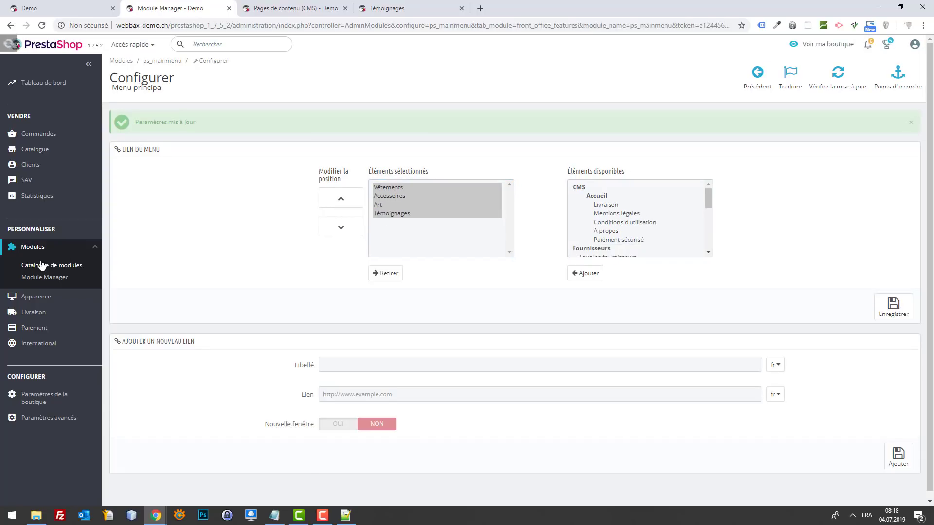
- Search the module manager for "cms", clear the filter and look through the installed modules
click(49, 276)
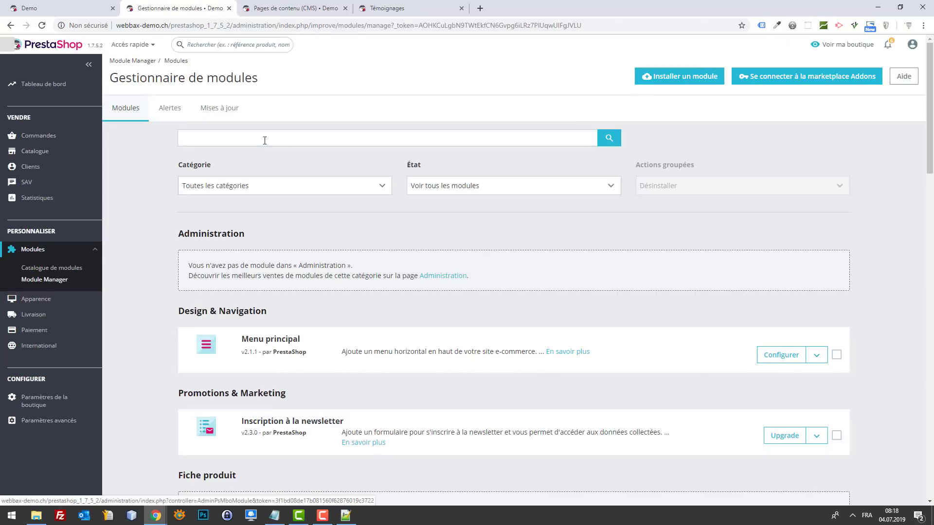
click(251, 139)
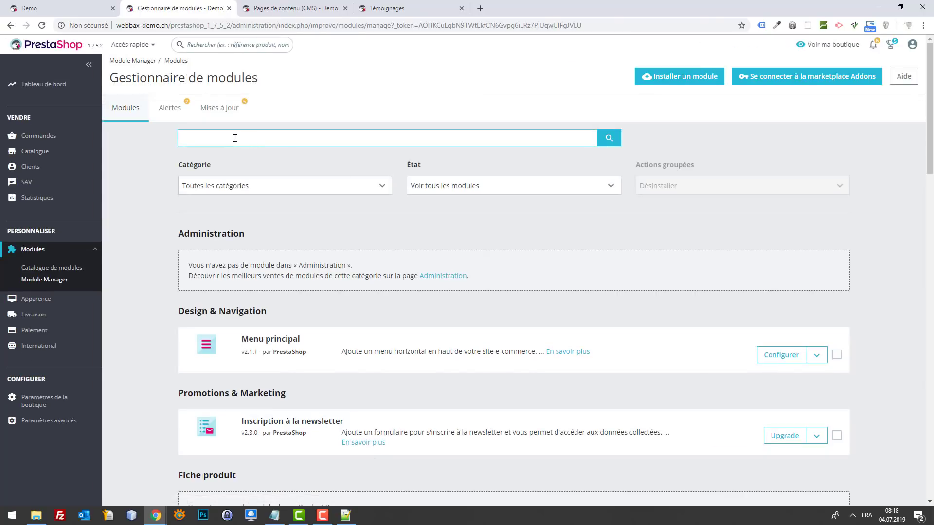
text(cms)
key(Return)
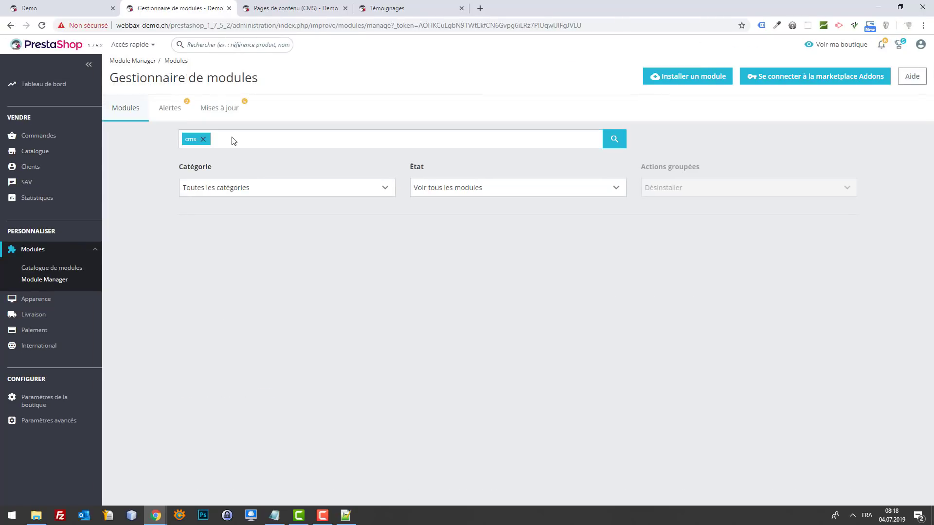
click(203, 140)
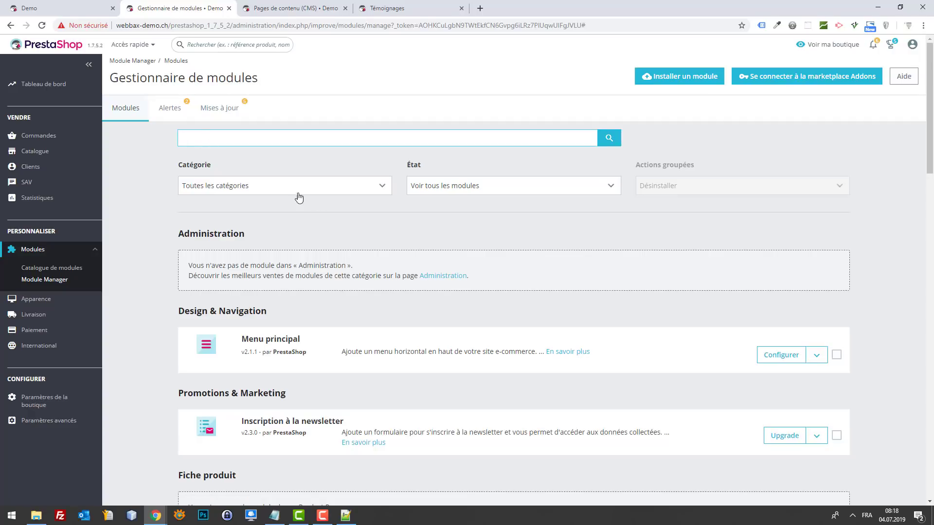
scroll(312, 204, down, 4)
scroll(323, 205, down, 9)
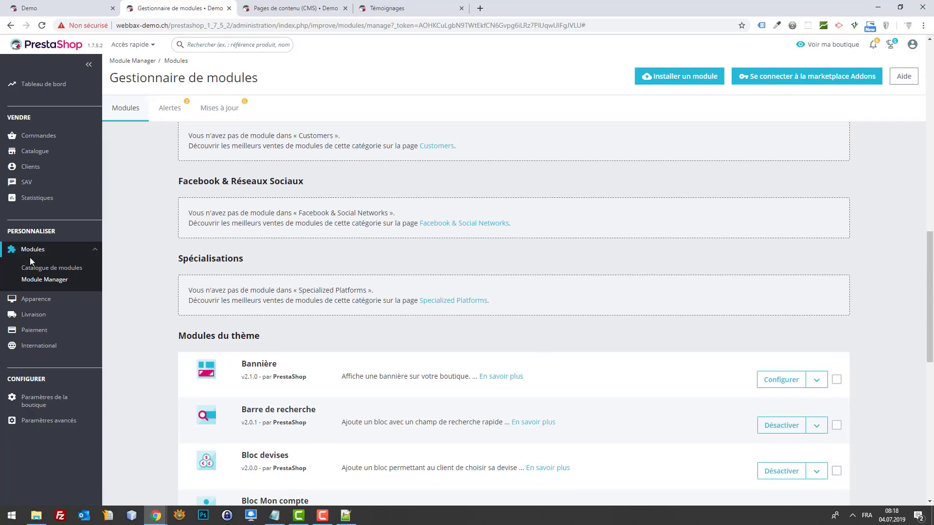
- Open the Link Widget settings in the back office and examine the link blocks in the storefront's footer
mouse_move(44, 299)
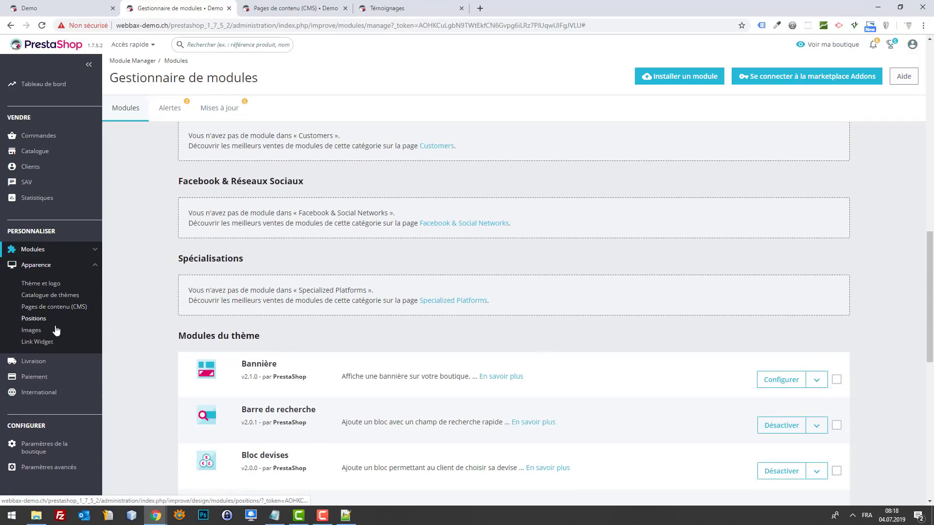
click(46, 343)
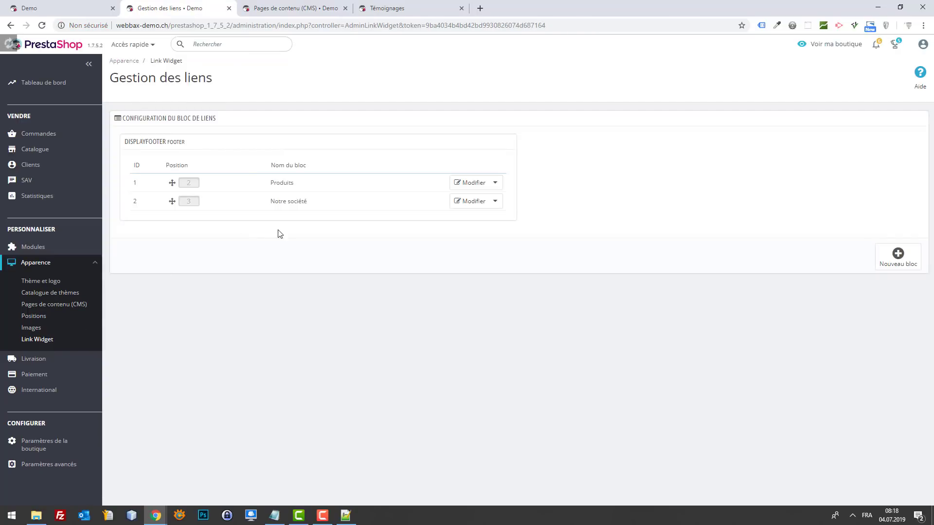
click(49, 8)
scroll(601, 275, down, 9)
scroll(601, 275, down, 5)
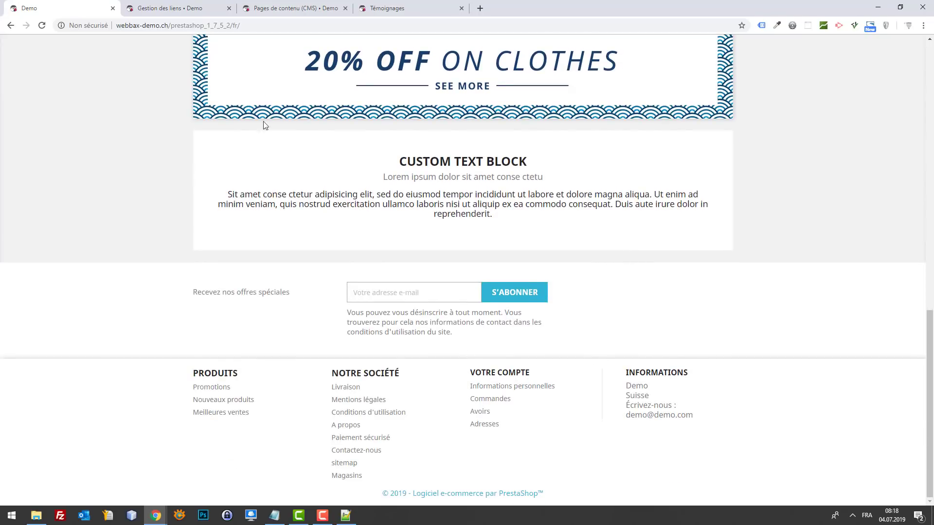
- Add the Témoignages content page to the Produits footer link block and save the block
click(173, 6)
click(470, 183)
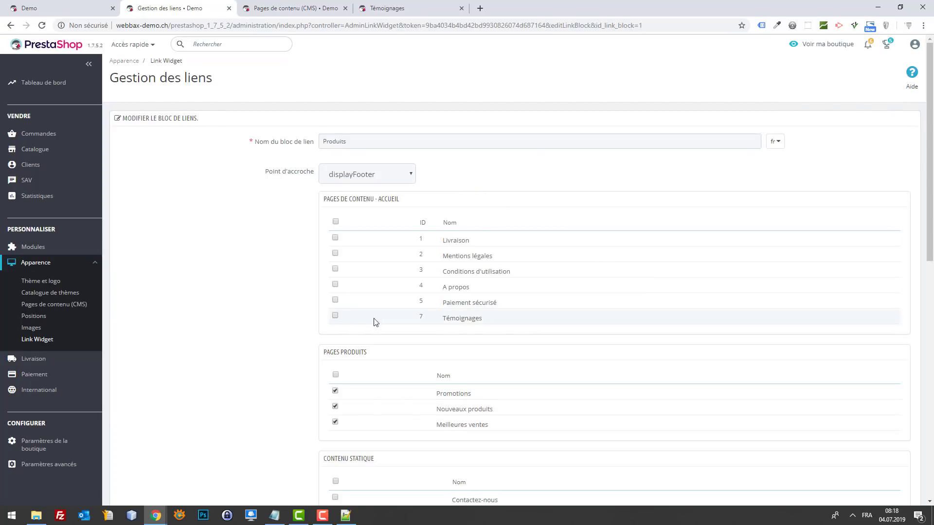
scroll(375, 319, down, 4)
scroll(409, 319, down, 2)
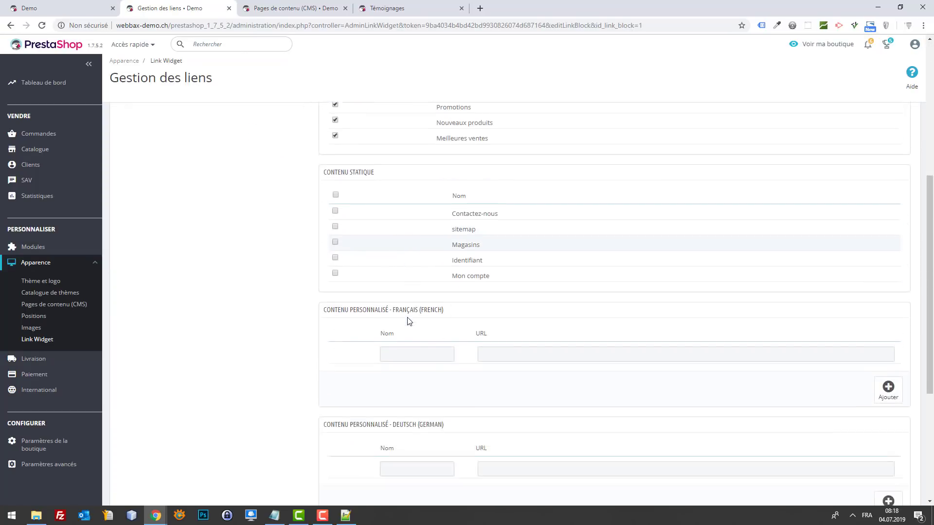
scroll(396, 255, up, 6)
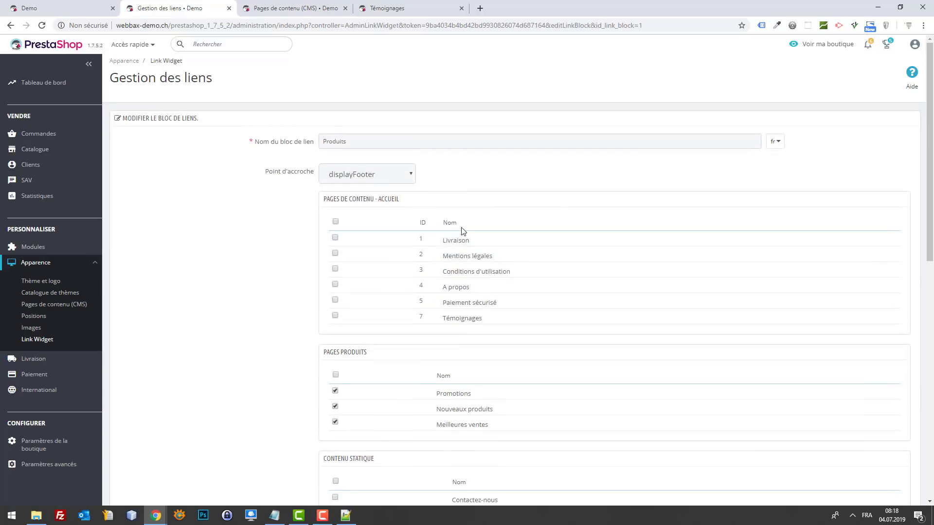
click(335, 317)
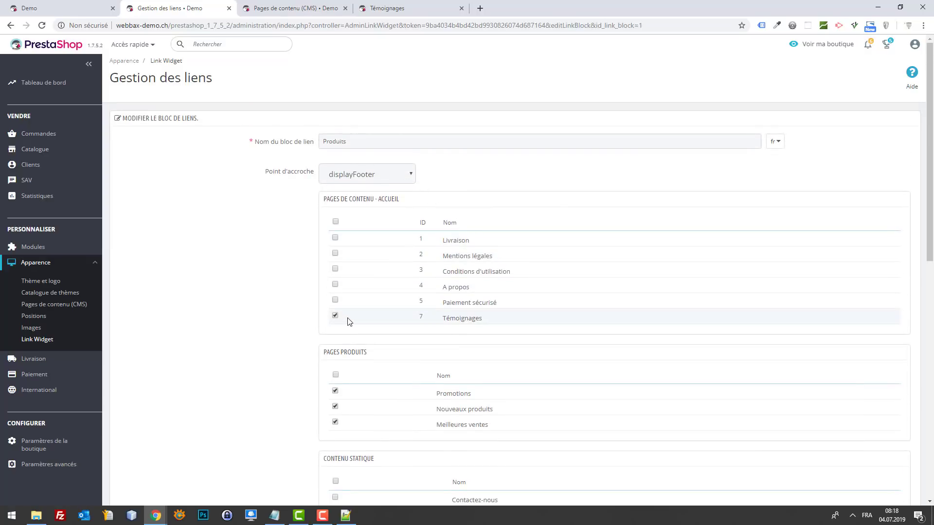
scroll(884, 348, down, 6)
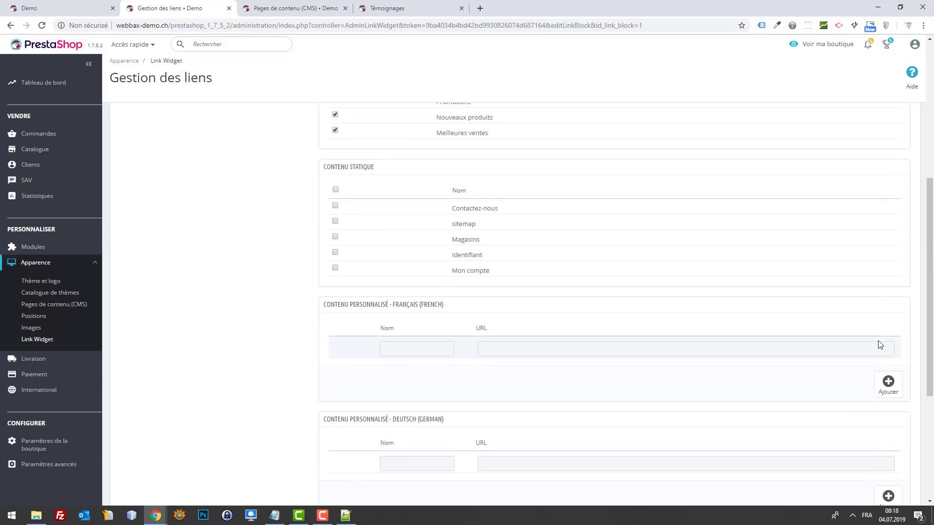
scroll(881, 346, up, 4)
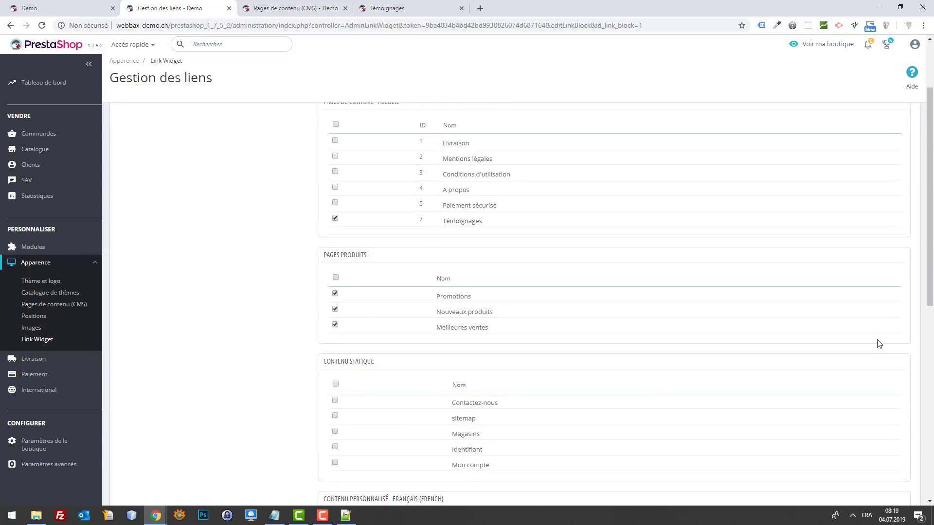
scroll(879, 342, up, 1)
scroll(878, 340, down, 10)
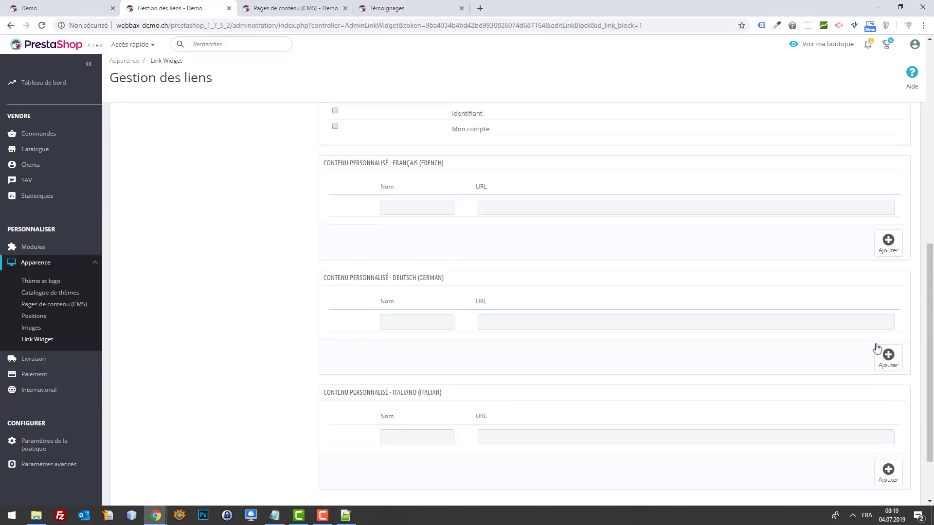
click(893, 448)
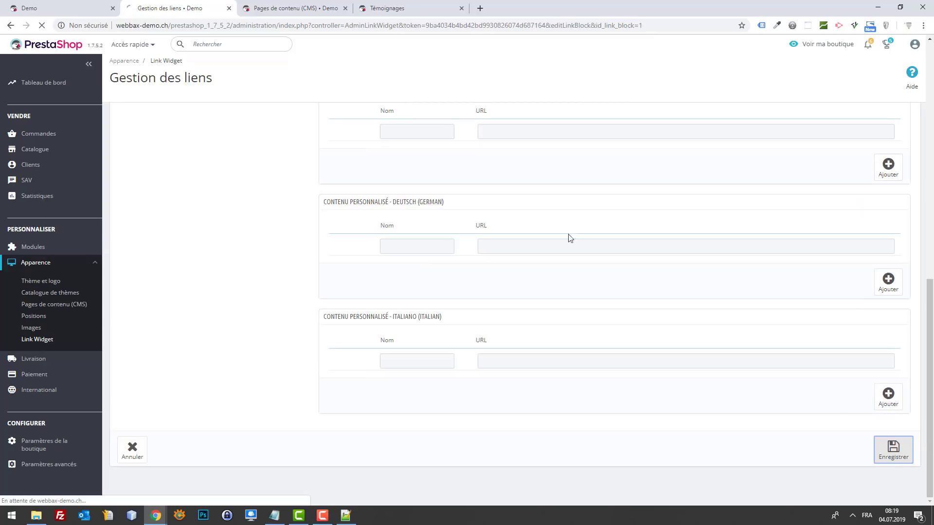
- Reload the storefront home page and open the Témoignages page from the main menu
click(76, 6)
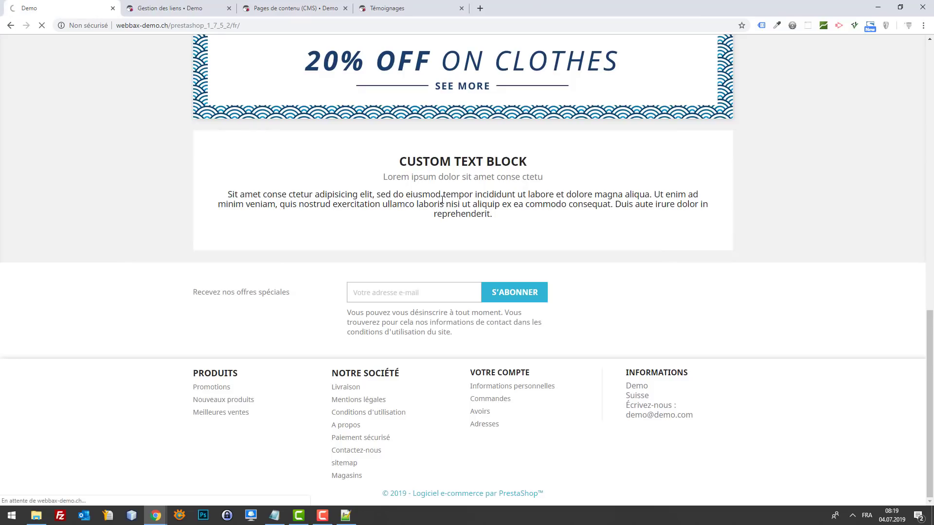
scroll(454, 166, up, 14)
scroll(461, 167, down, 13)
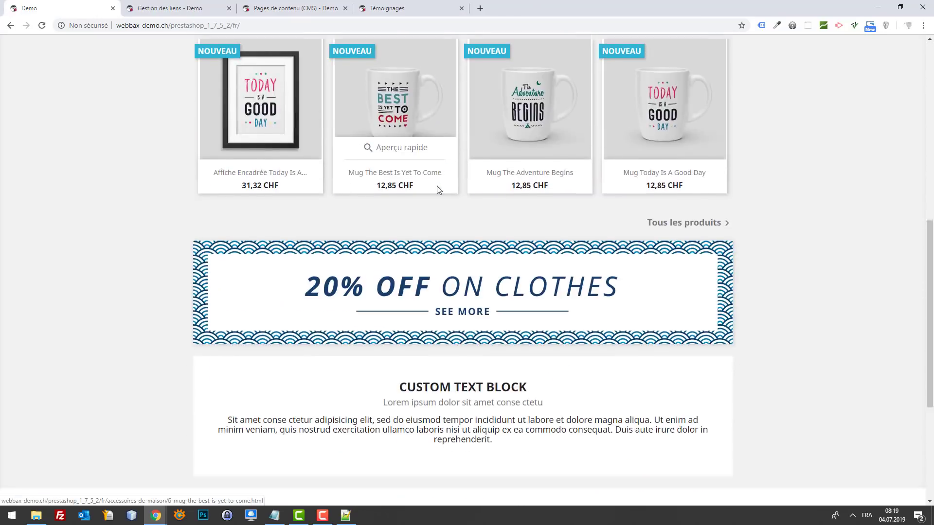
scroll(451, 185, up, 13)
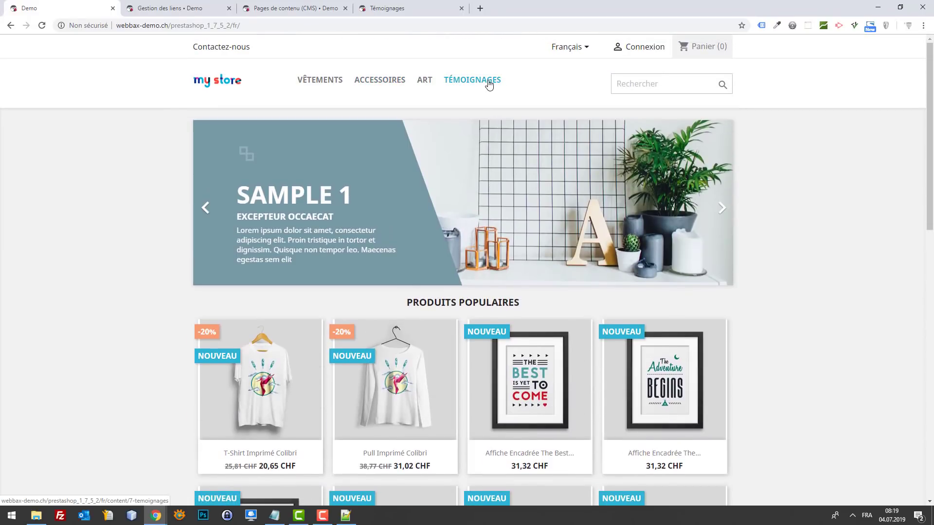
click(498, 84)
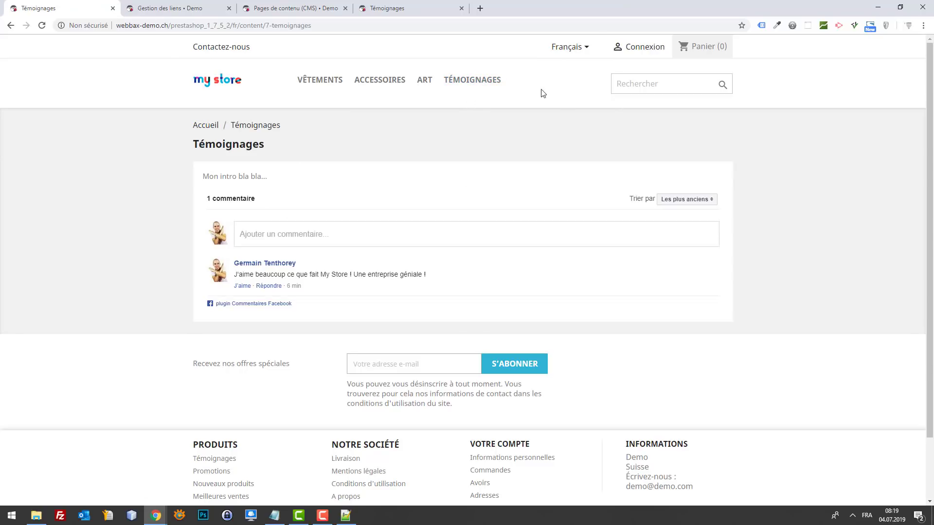
- Test the Témoignages link in the footer's Produits block and check the page it opens
scroll(383, 234, down, 2)
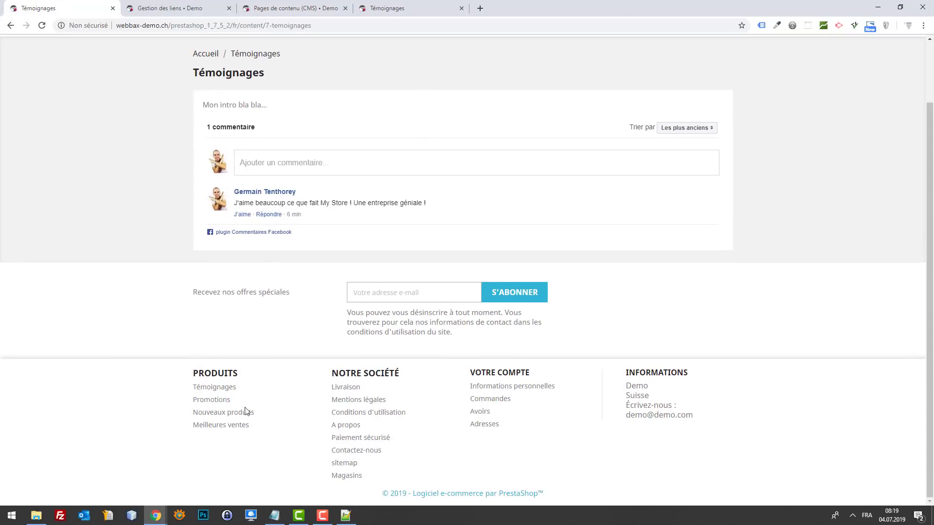
click(210, 391)
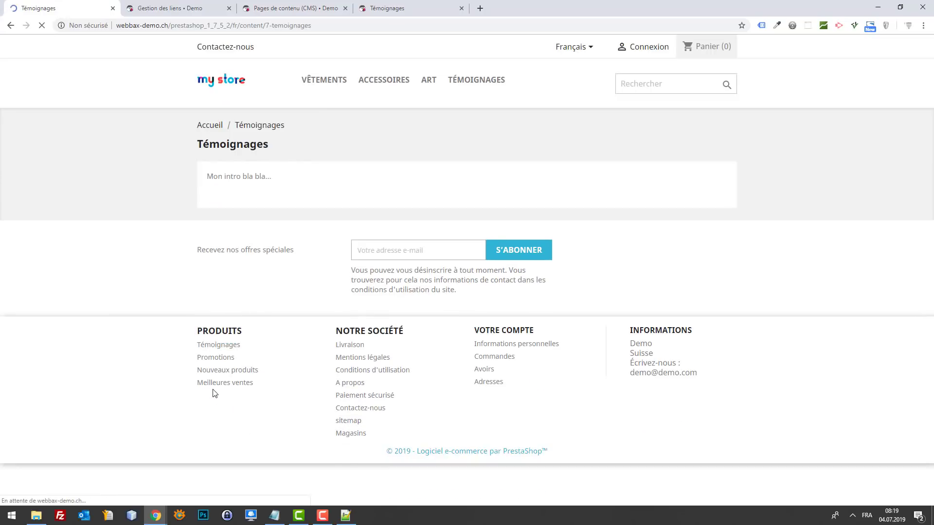
scroll(168, 379, down, 2)
scroll(327, 294, up, 2)
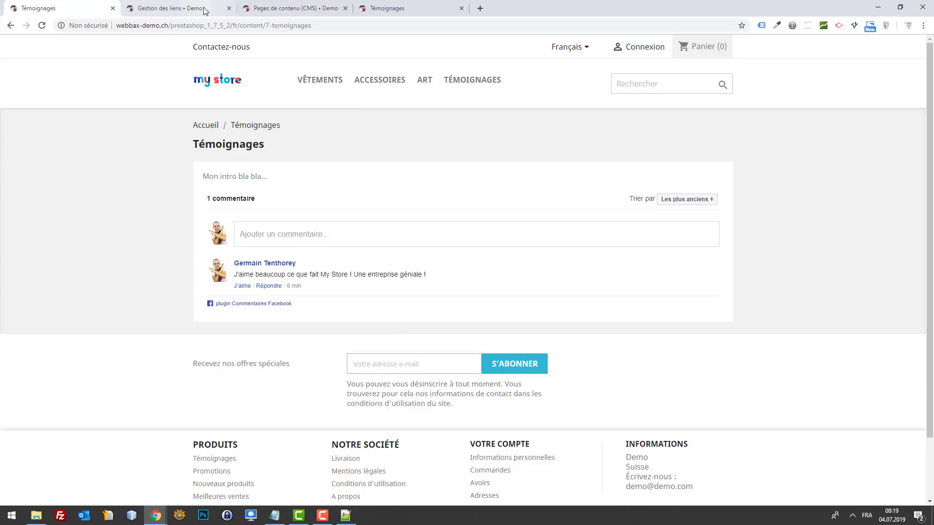
- Display the moderation options of the existing Facebook comment on the storefront's Témoignages page and look over the page
click(161, 5)
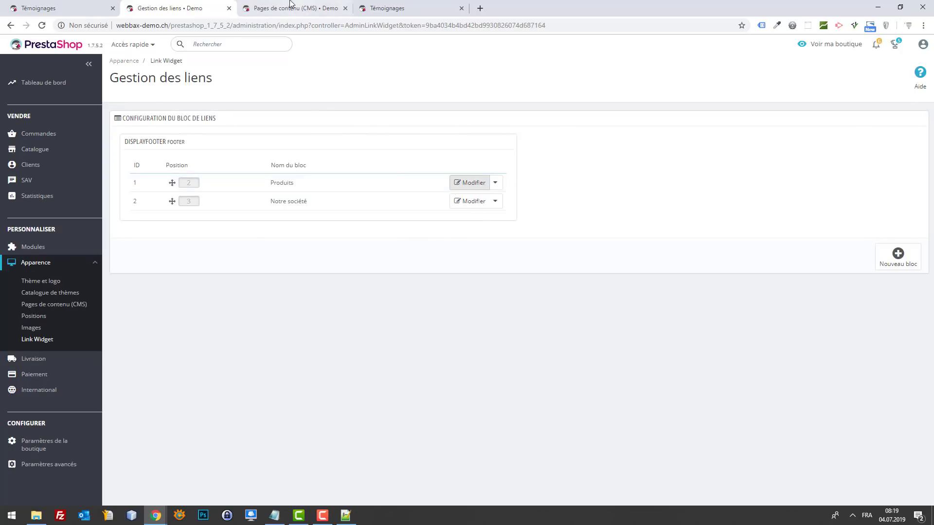
click(33, 4)
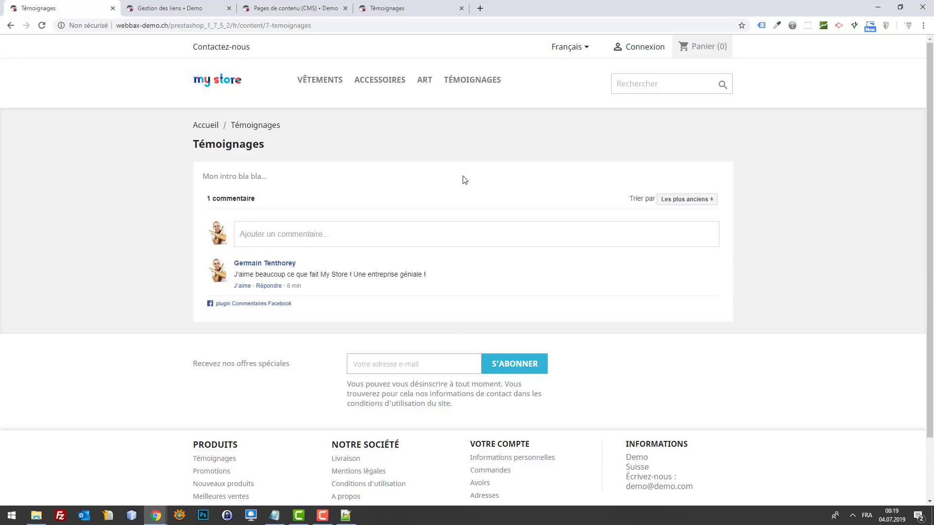
click(266, 30)
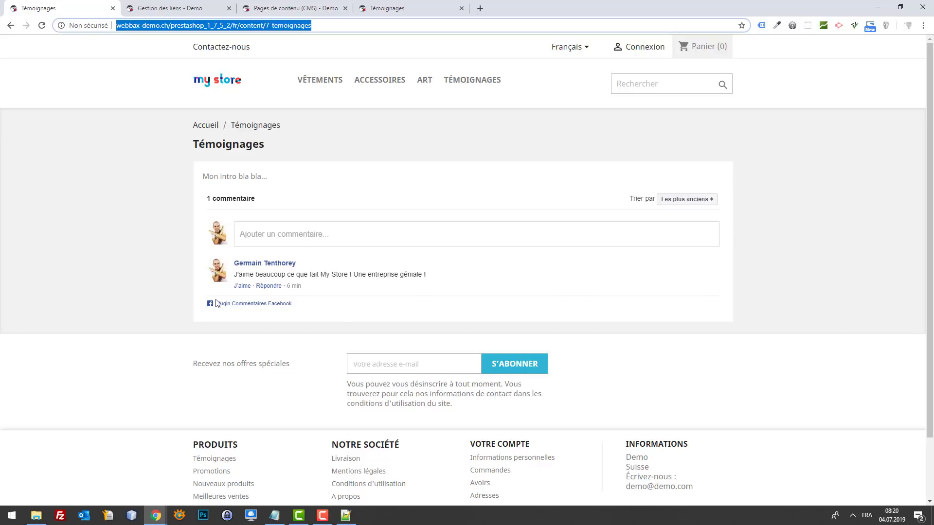
click(717, 270)
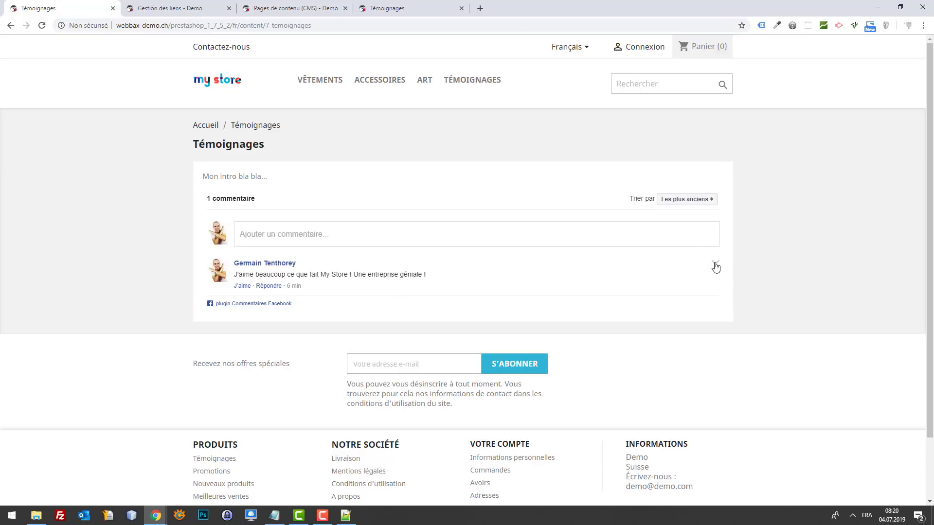
click(715, 266)
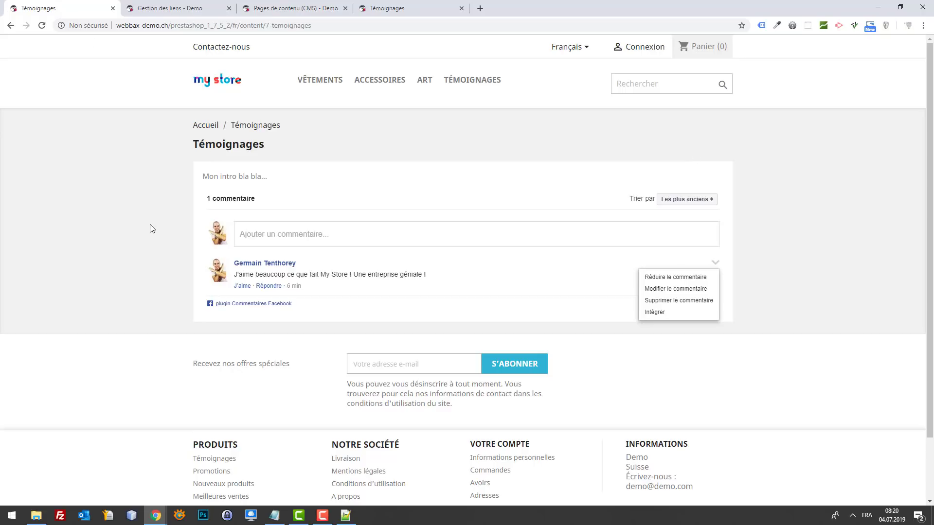
scroll(150, 224, down, 2)
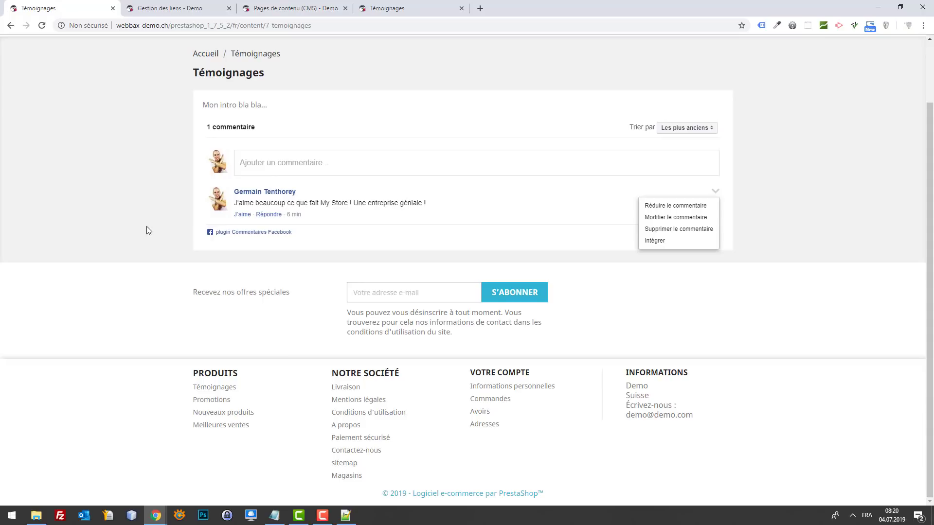
scroll(143, 228, up, 2)
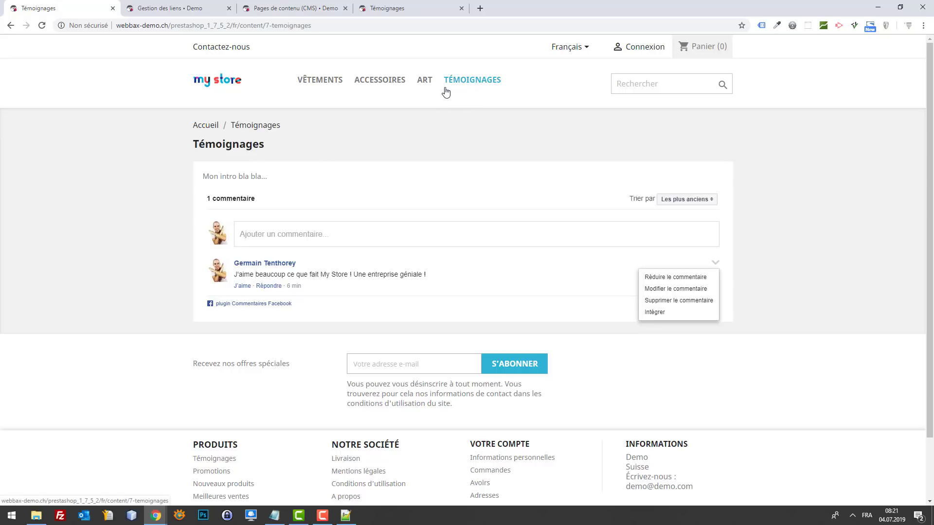
scroll(654, 194, down, 2)
scroll(653, 194, up, 2)
- View the Accessoires de maison category, look through its products and reload the page
click(366, 90)
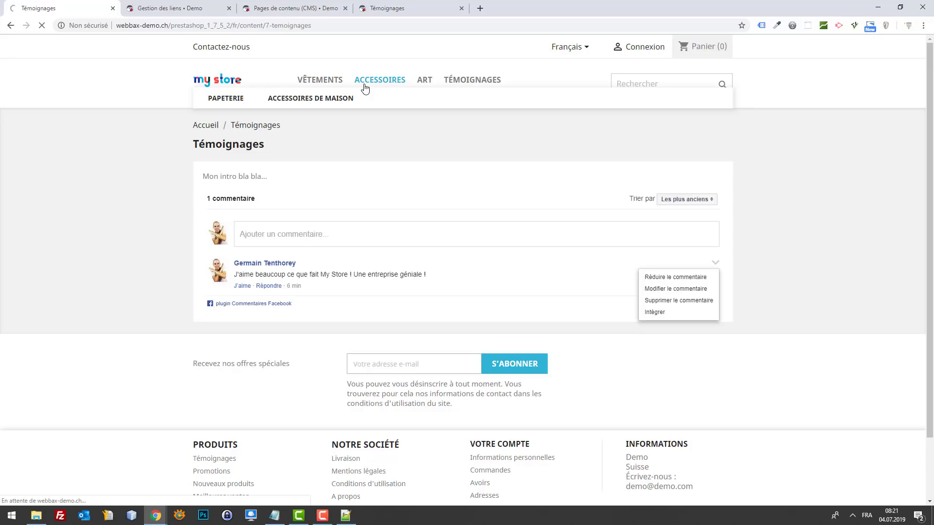
click(328, 105)
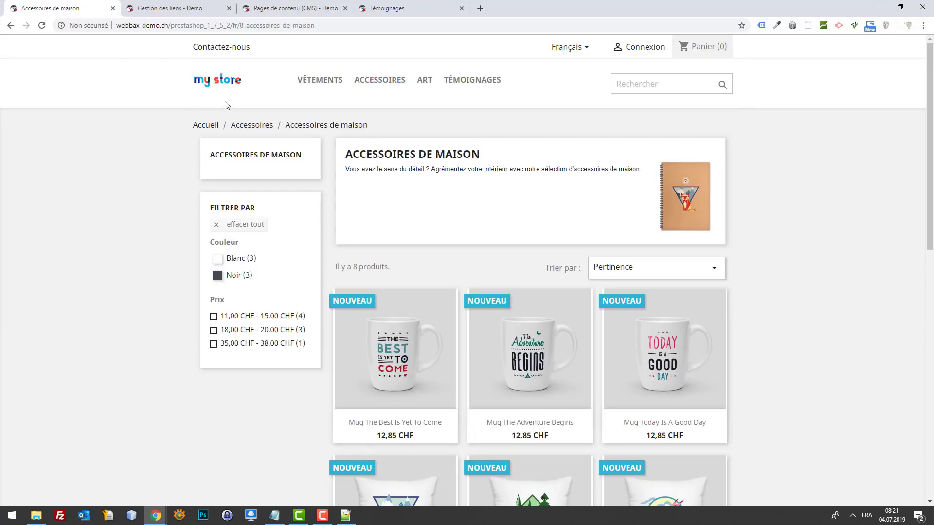
scroll(204, 125, down, 10)
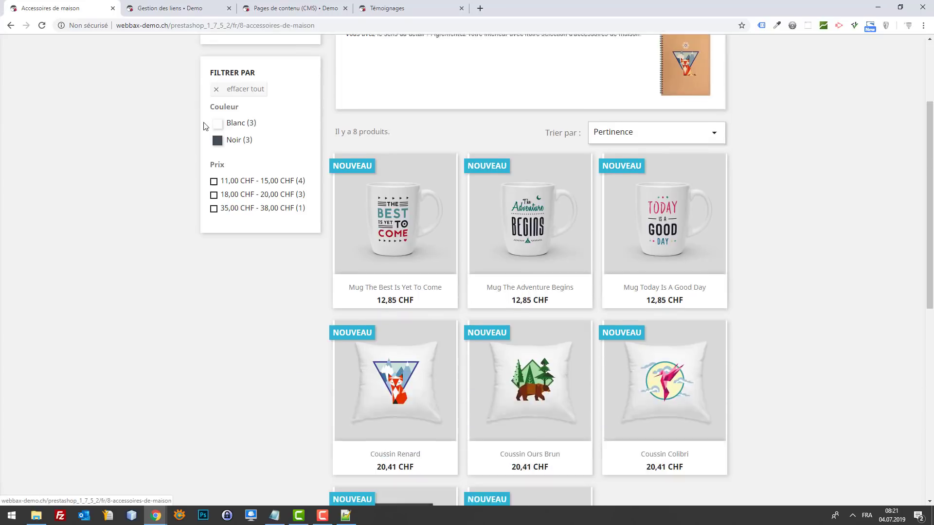
scroll(206, 141, up, 10)
mouse_move(367, 85)
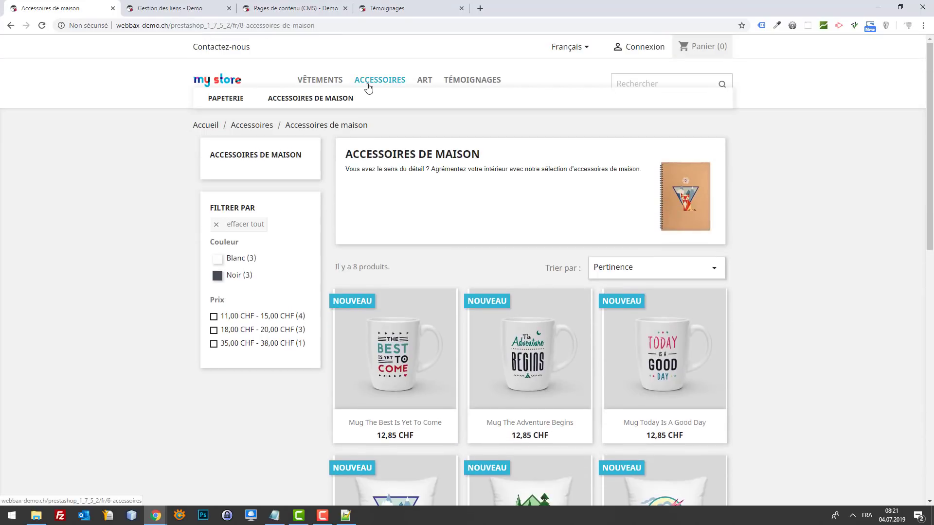
drag(367, 85, 288, 109)
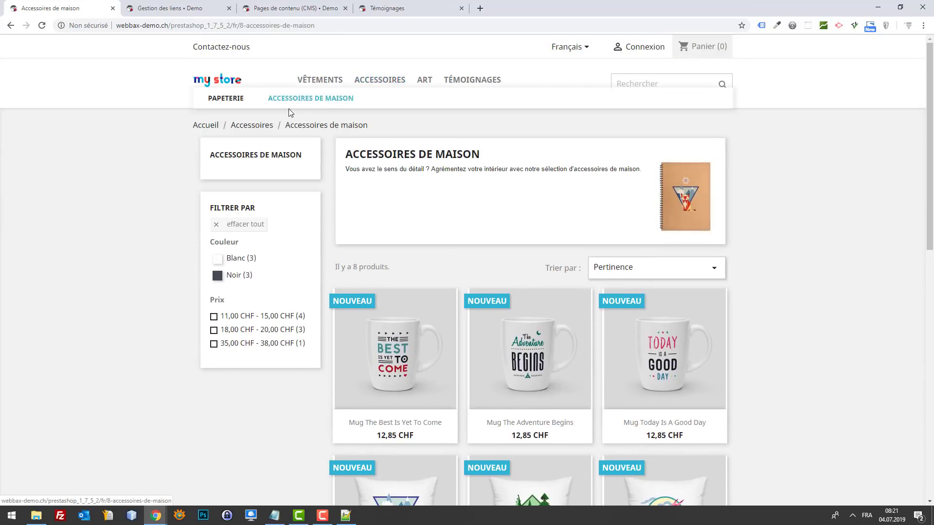
click(42, 25)
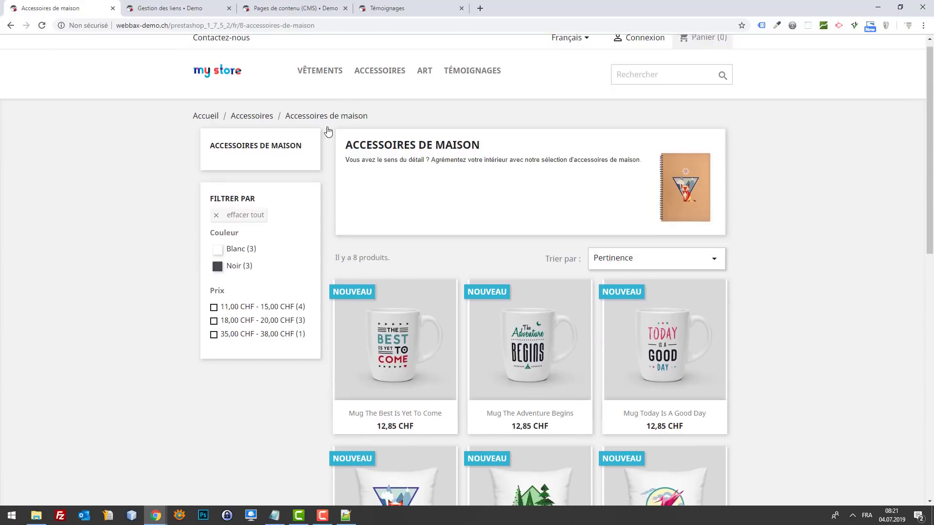
- Return to the Témoignages page through the main menu and review its comments and footer links
click(507, 89)
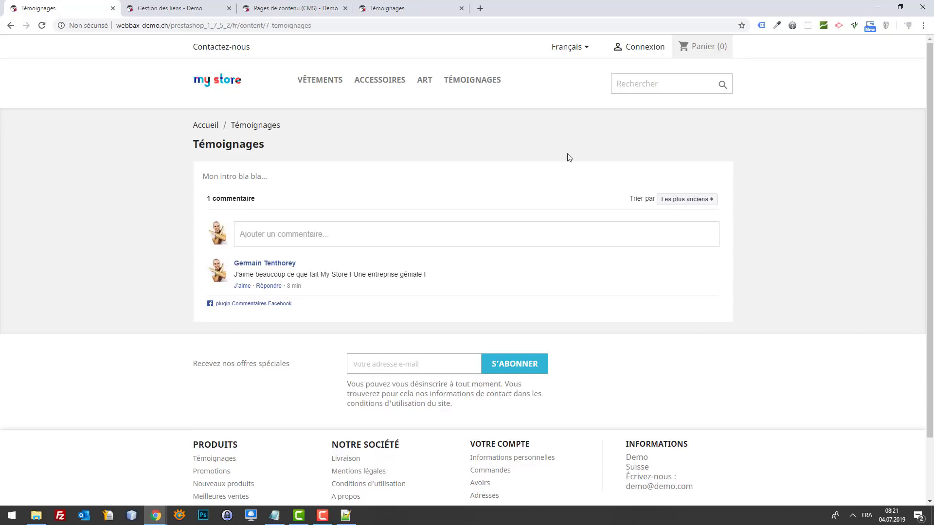
scroll(507, 153, down, 1)
scroll(506, 152, down, 2)
scroll(498, 152, up, 2)
scroll(430, 88, down, 1)
scroll(465, 140, up, 1)
scroll(344, 115, down, 2)
scroll(354, 130, up, 2)
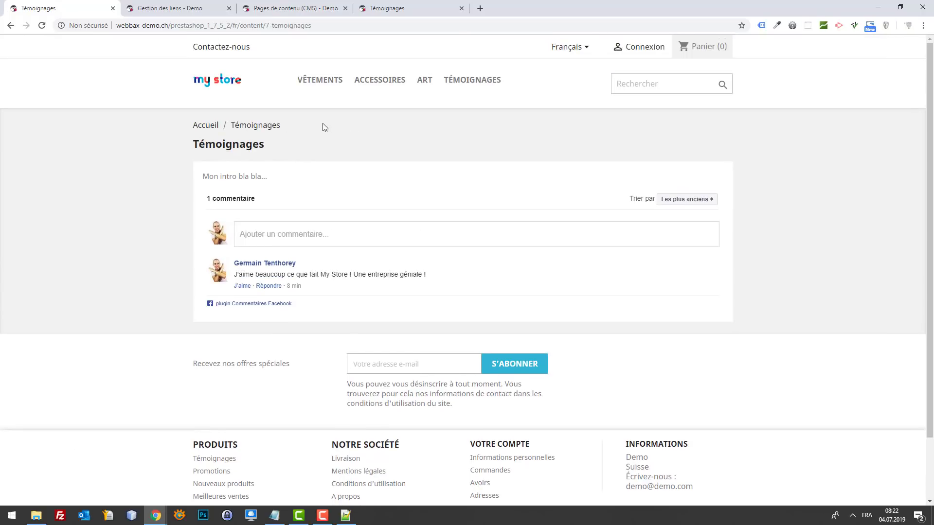